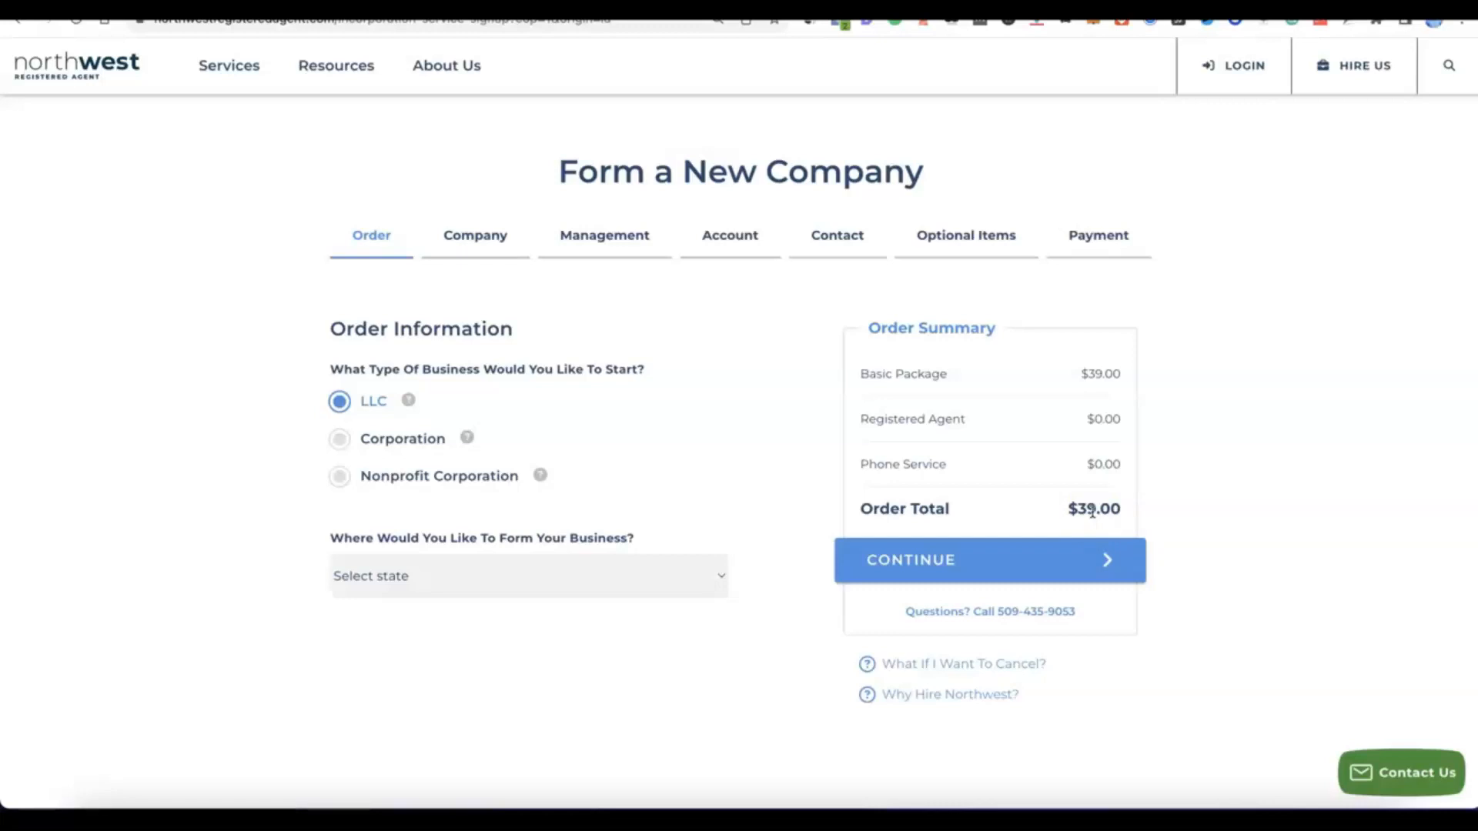
Step: Choose NM - New Mexico as the state for forming the LLC and continue to the company details
click(722, 577)
scroll(716, 574, down, 5)
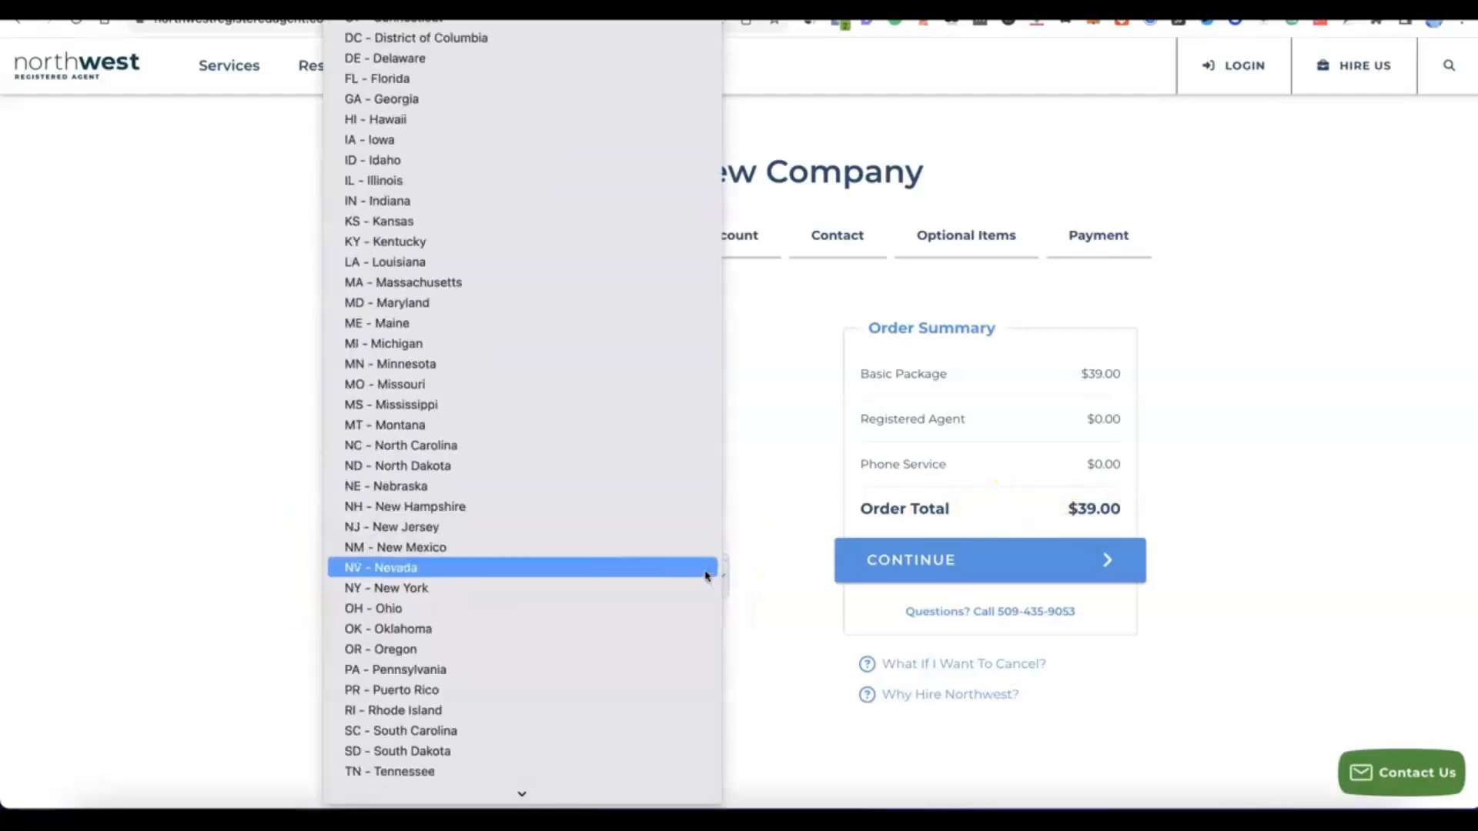
scroll(532, 486, down, 1)
scroll(533, 489, down, 2)
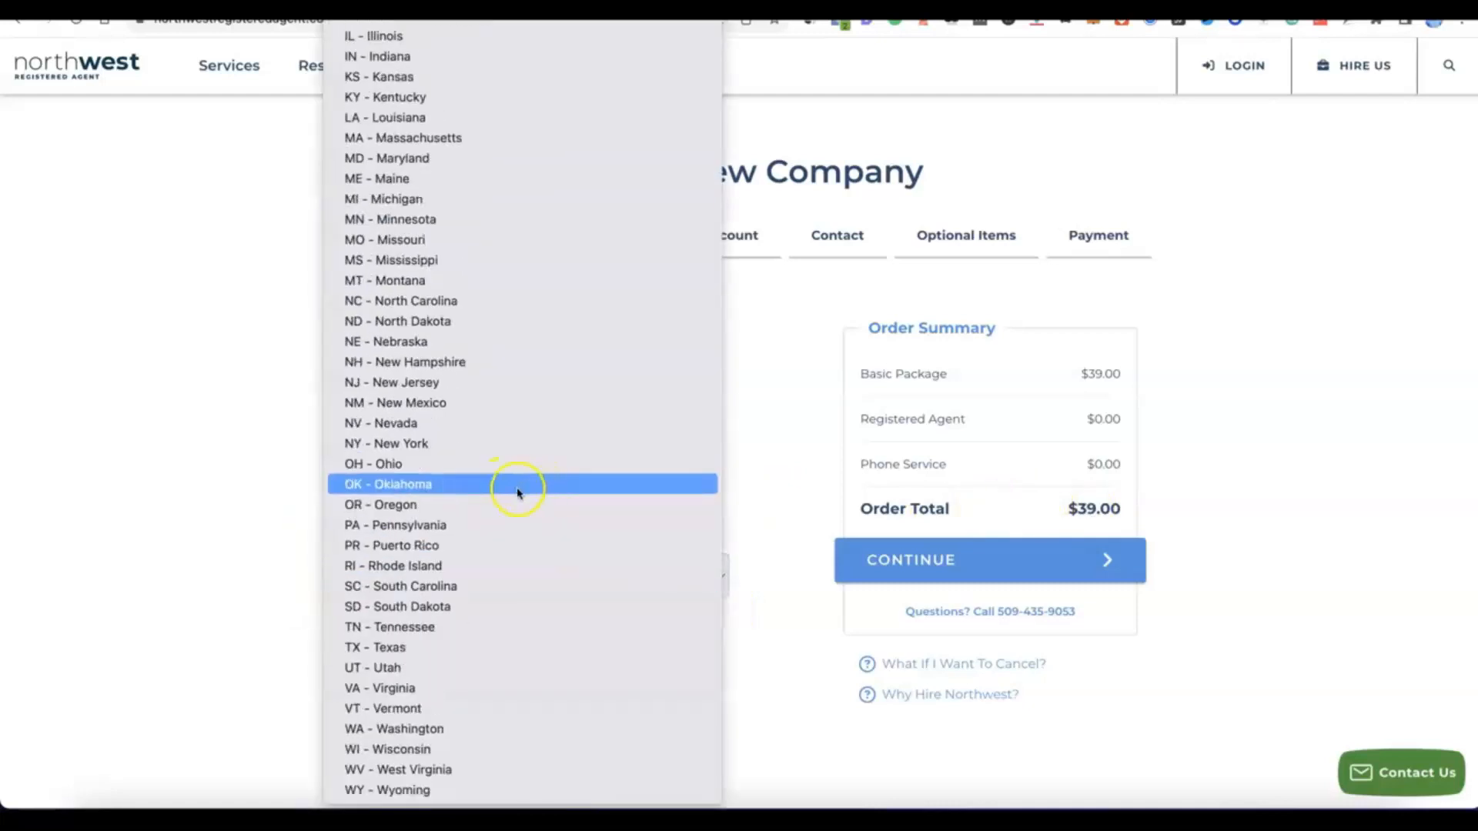
click(413, 405)
scroll(567, 610, down, 3)
scroll(567, 610, up, 2)
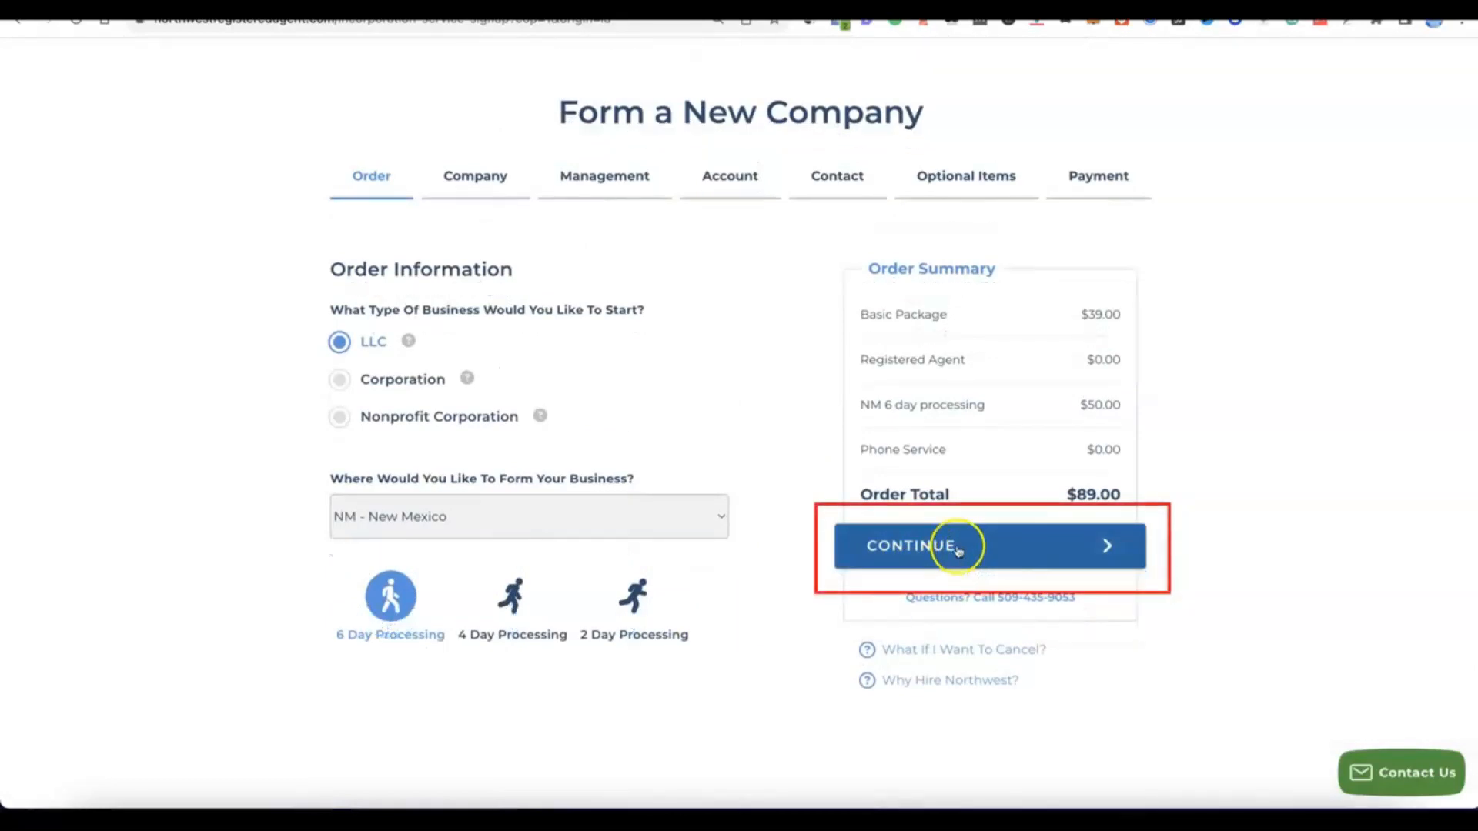
click(958, 547)
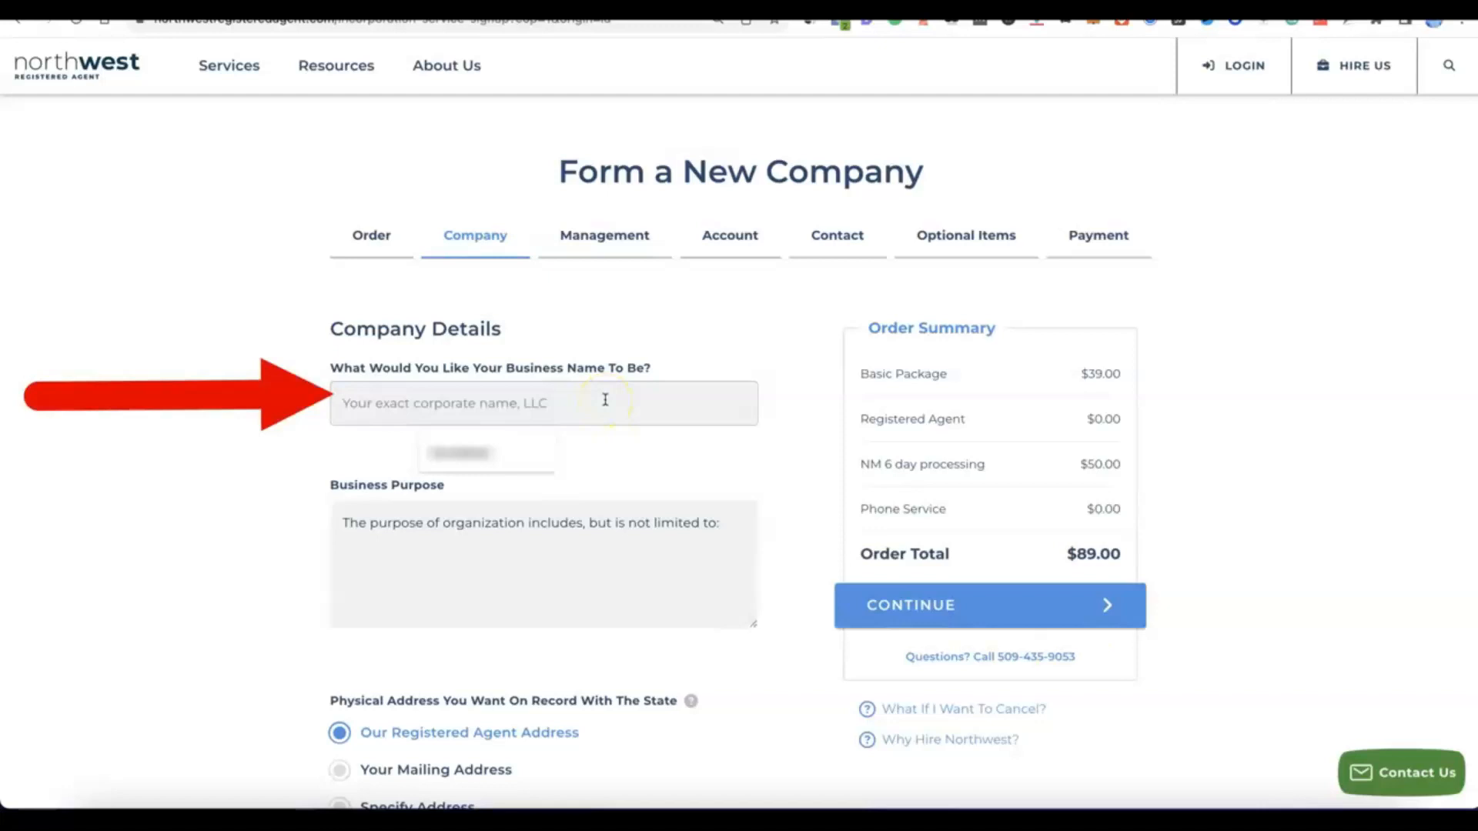
Step: Enter Modoe as the business name and add "E-commerce - online selling of general products." to the business purpose
click(944, 514)
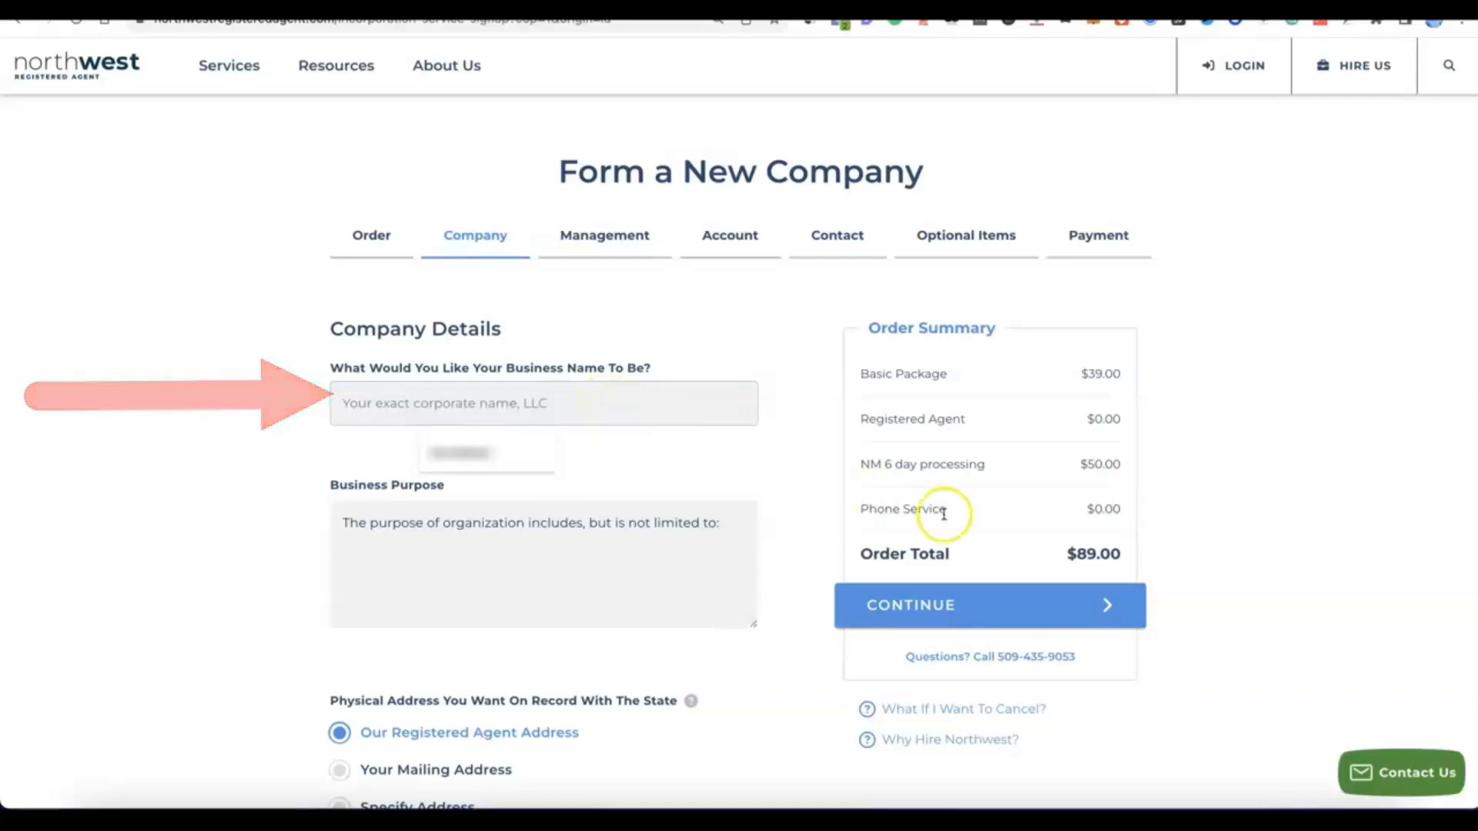
click(574, 401)
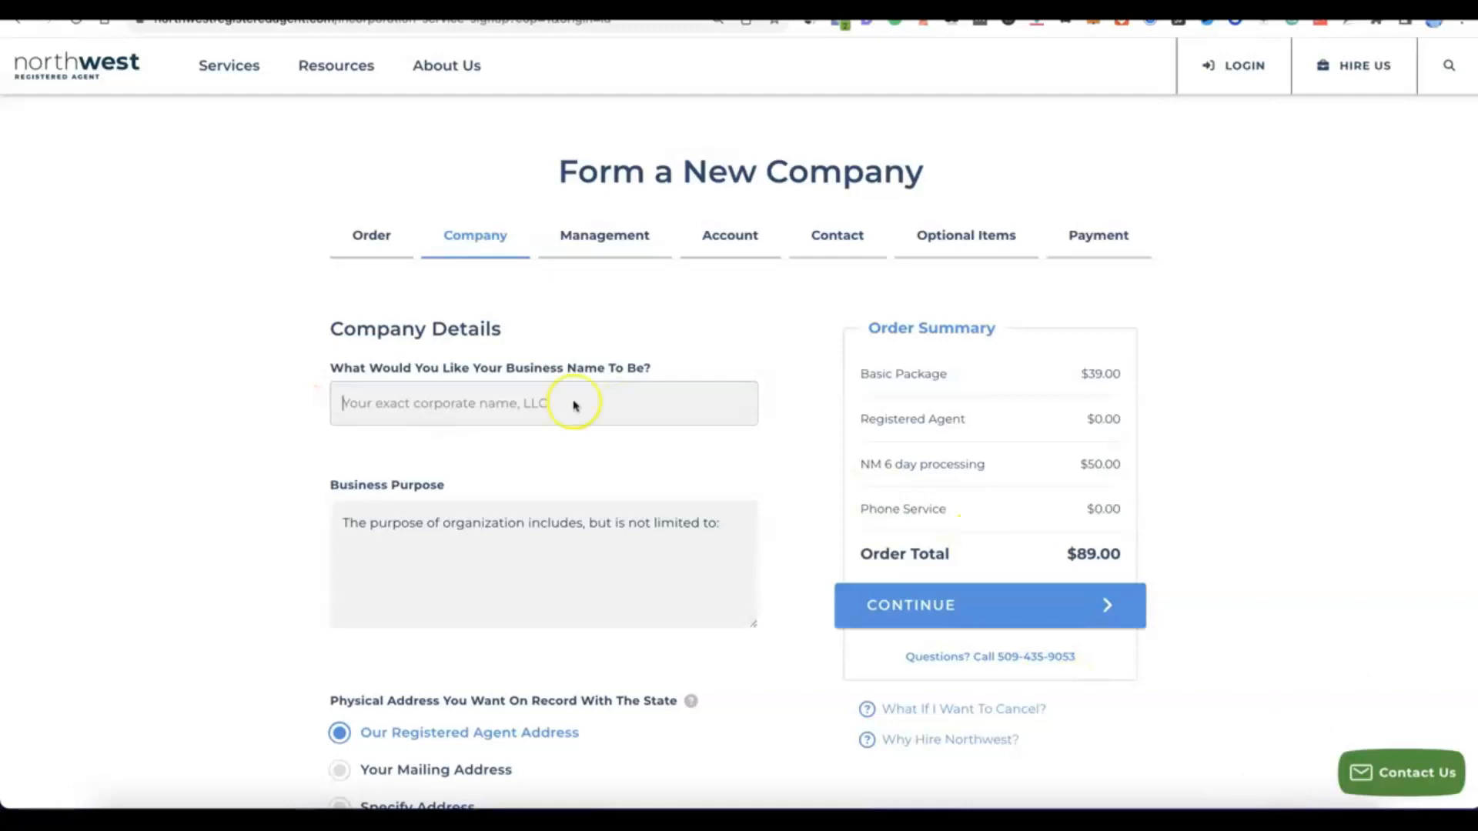
text(Modoe)
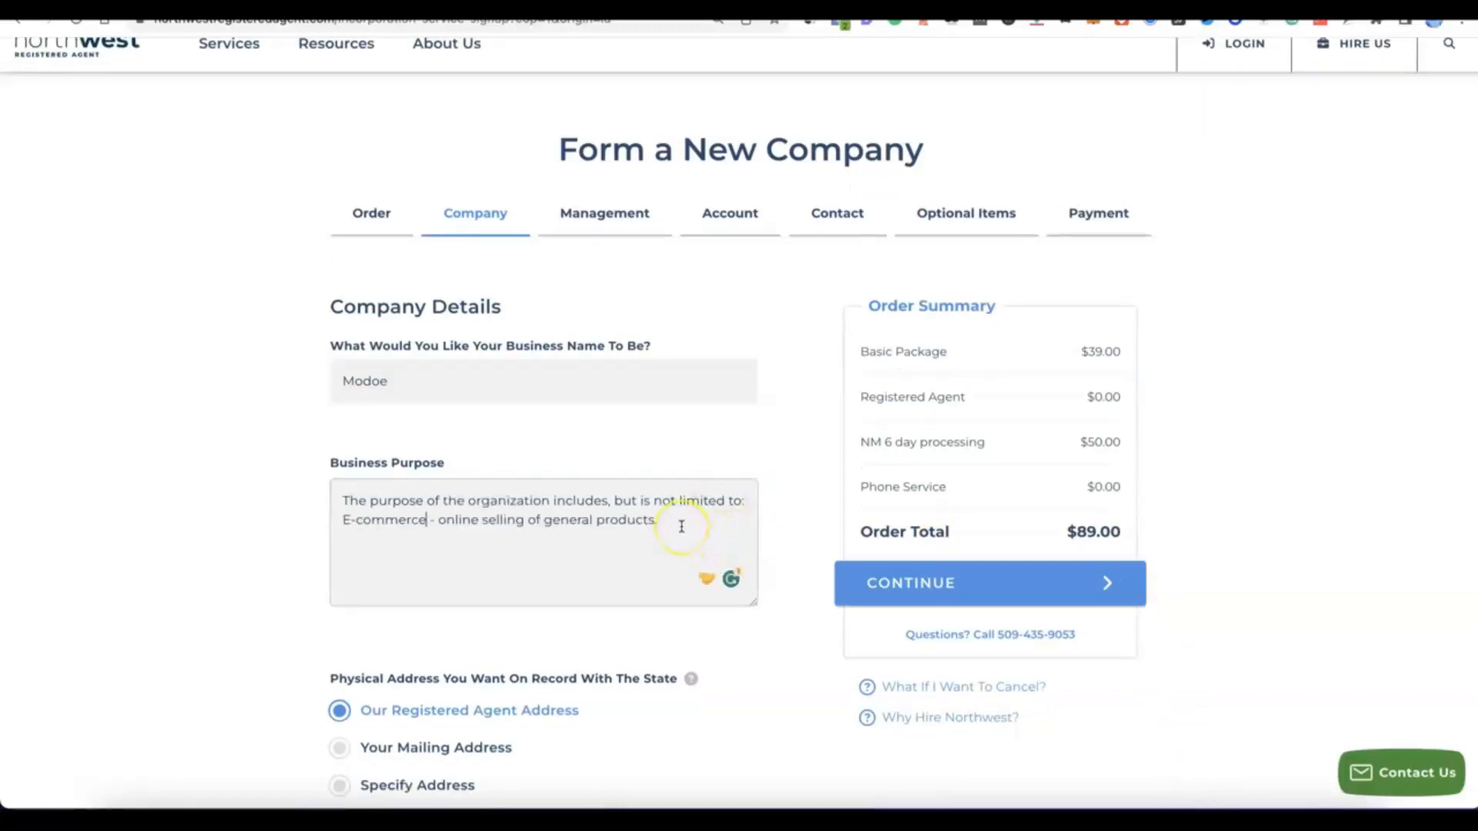
Step: Keep the registered agent address for both the physical and mailing addresses on record, and continue to the management details
scroll(671, 528, down, 2)
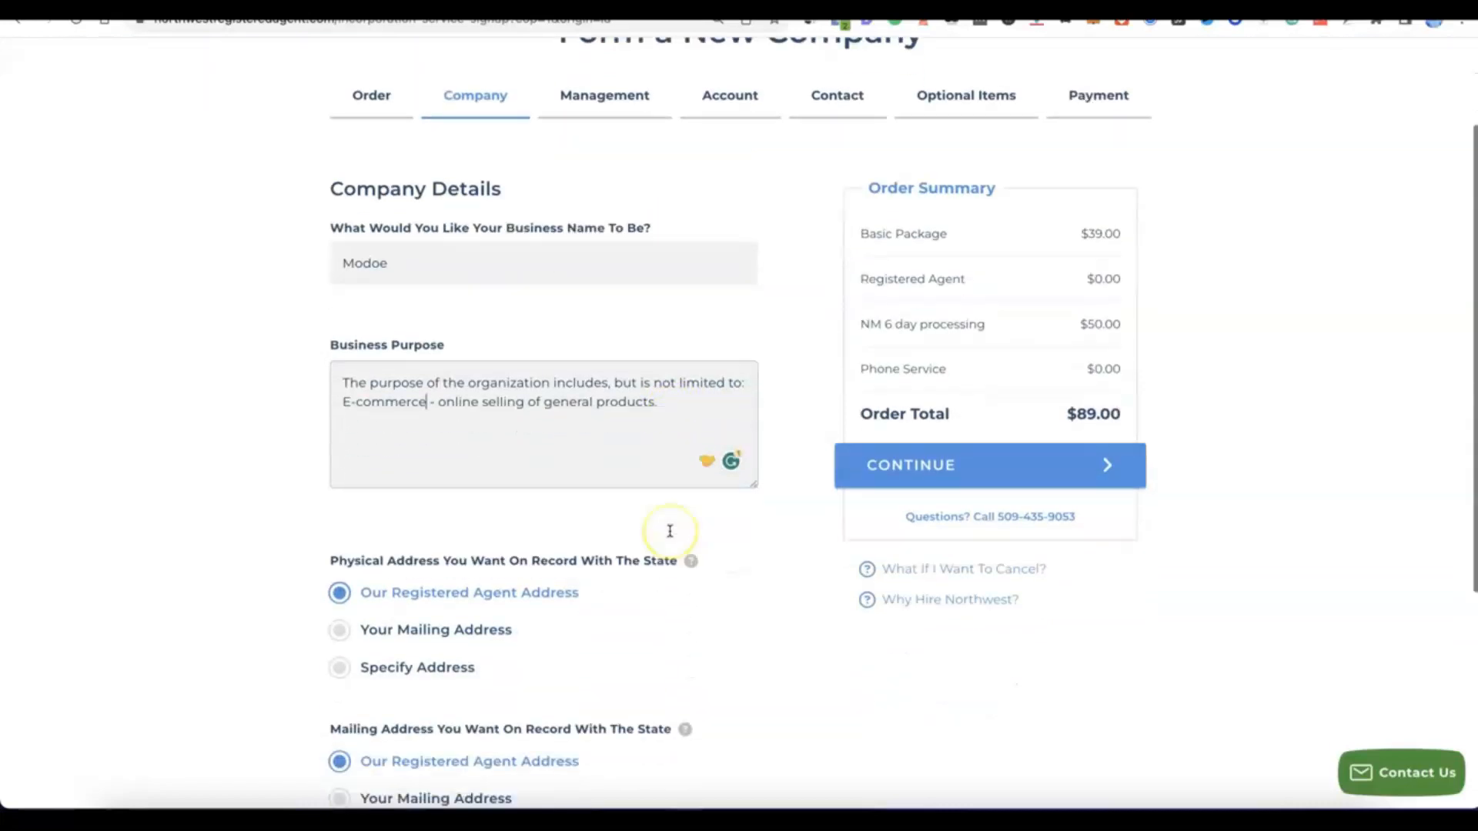
scroll(669, 529, down, 1)
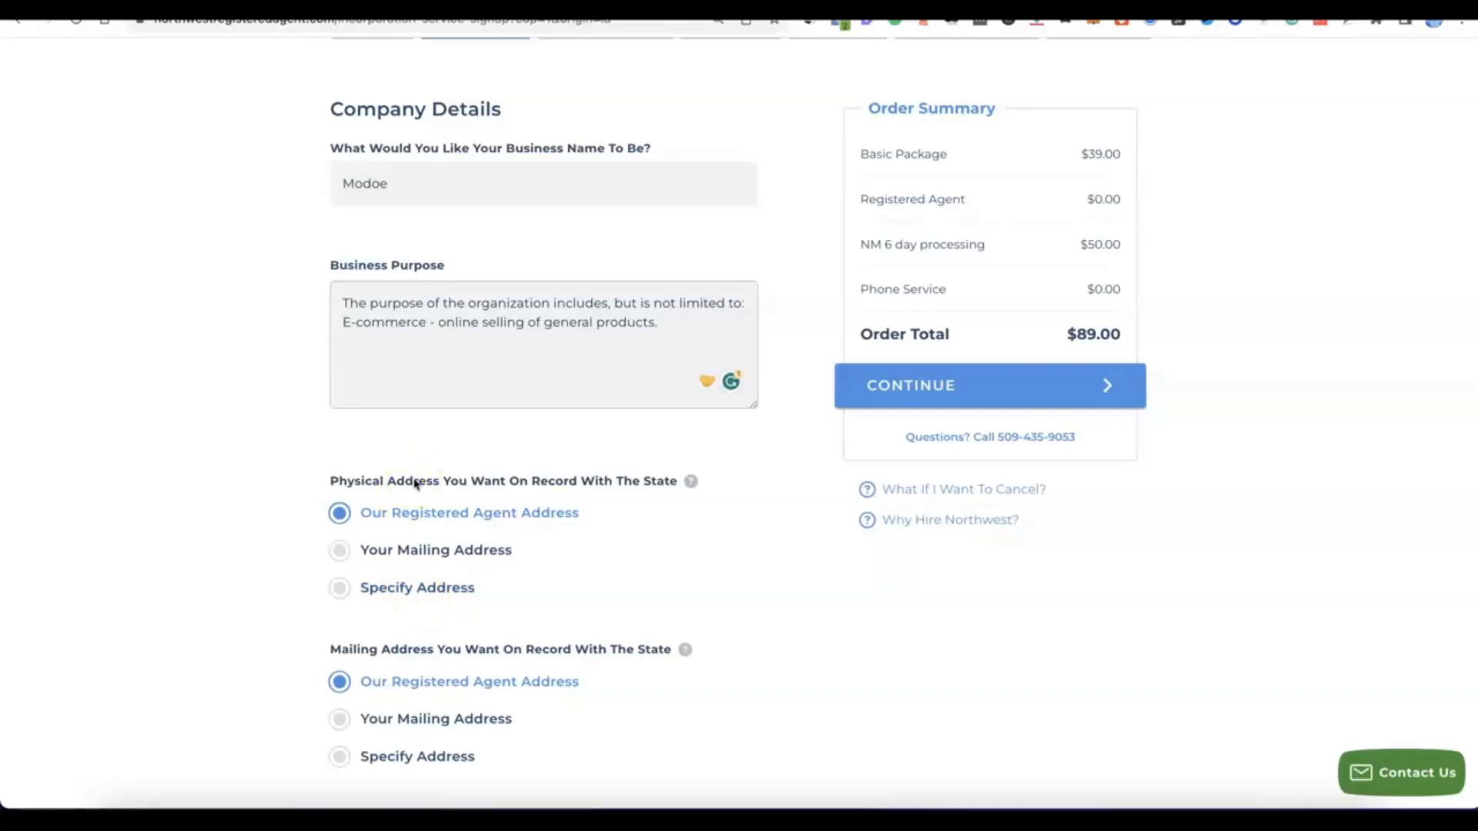
scroll(416, 483, down, 2)
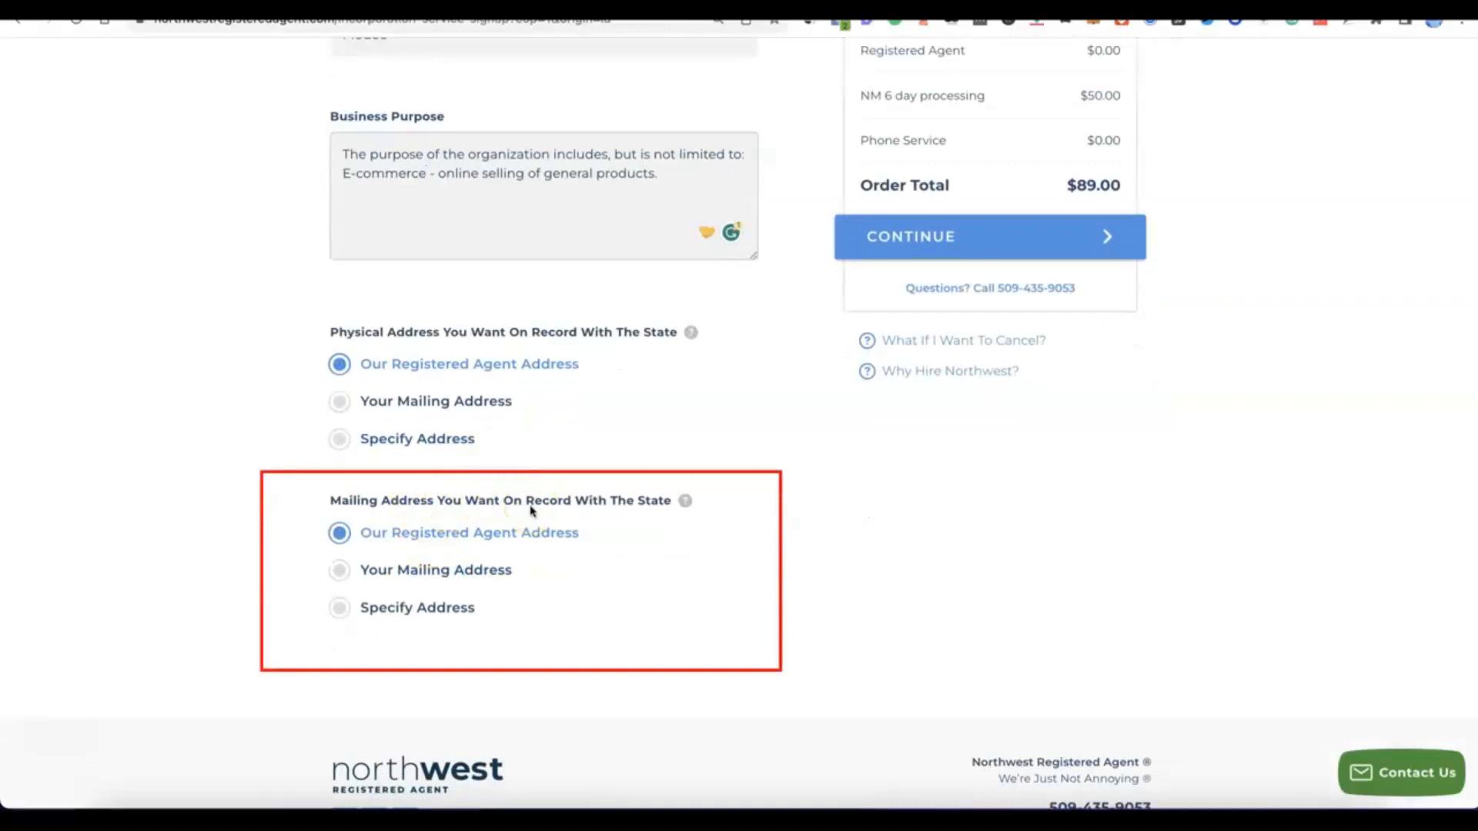
click(549, 477)
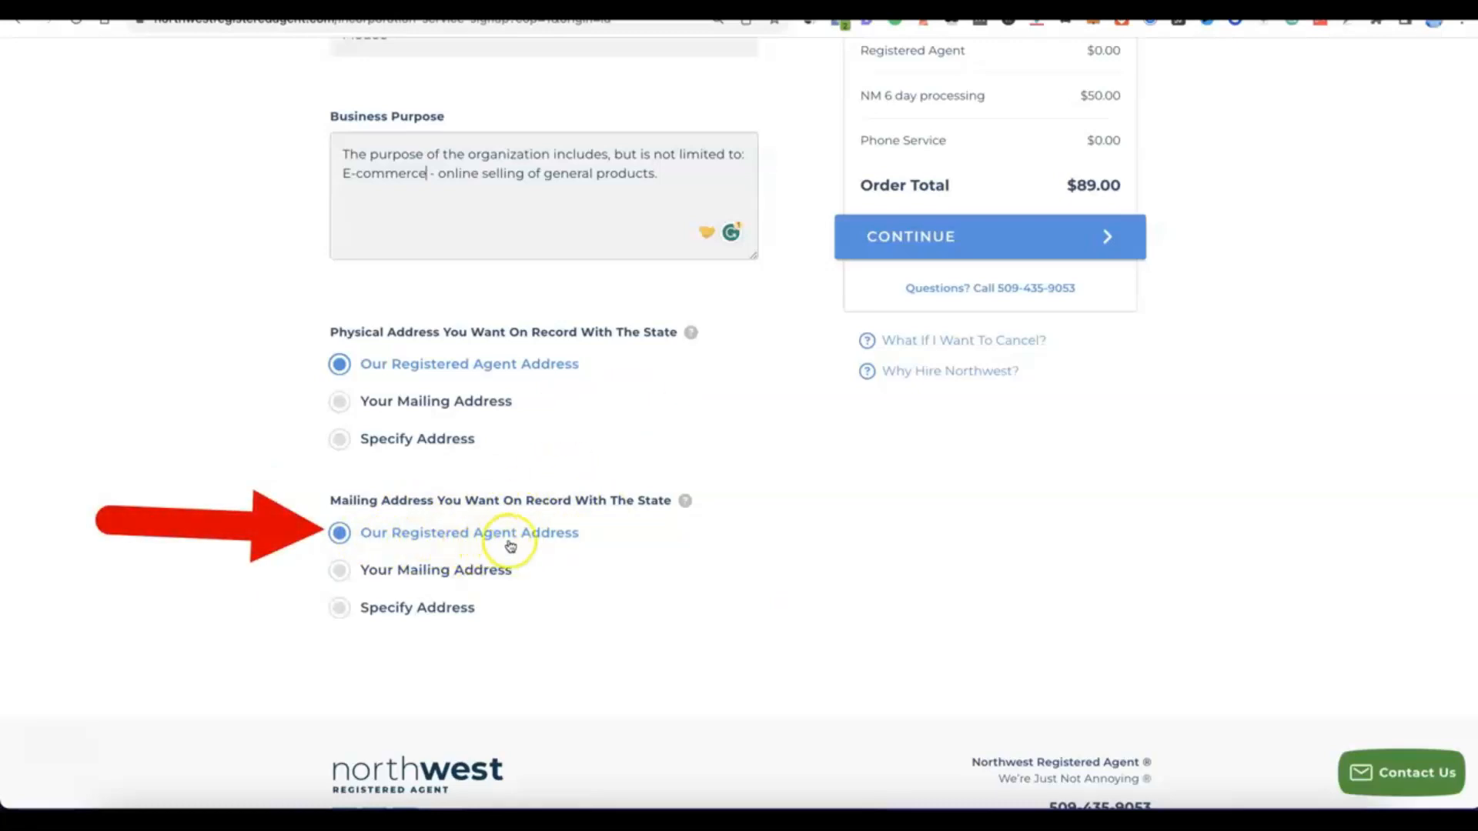
scroll(581, 539, up, 5)
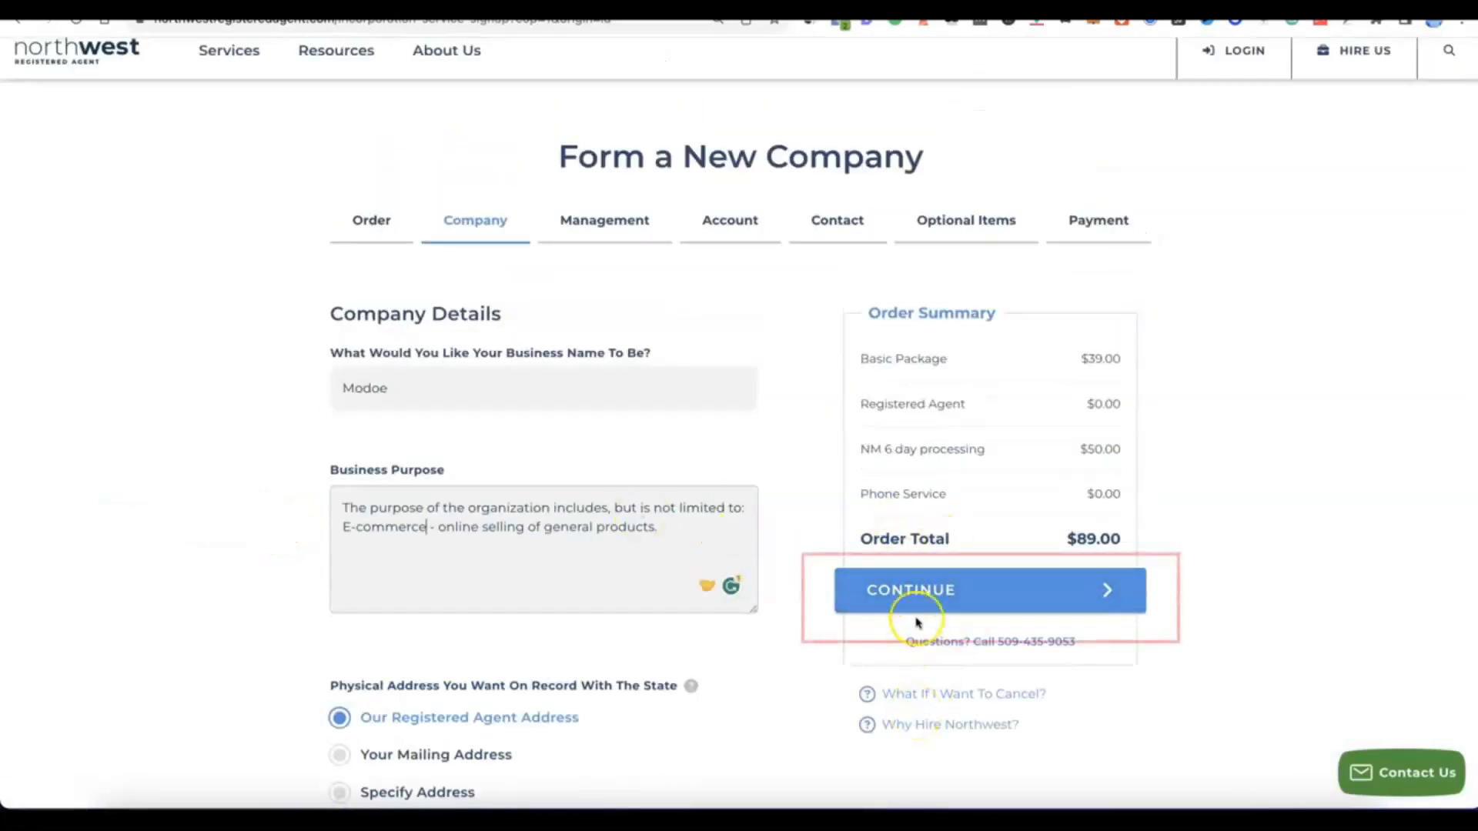
click(920, 594)
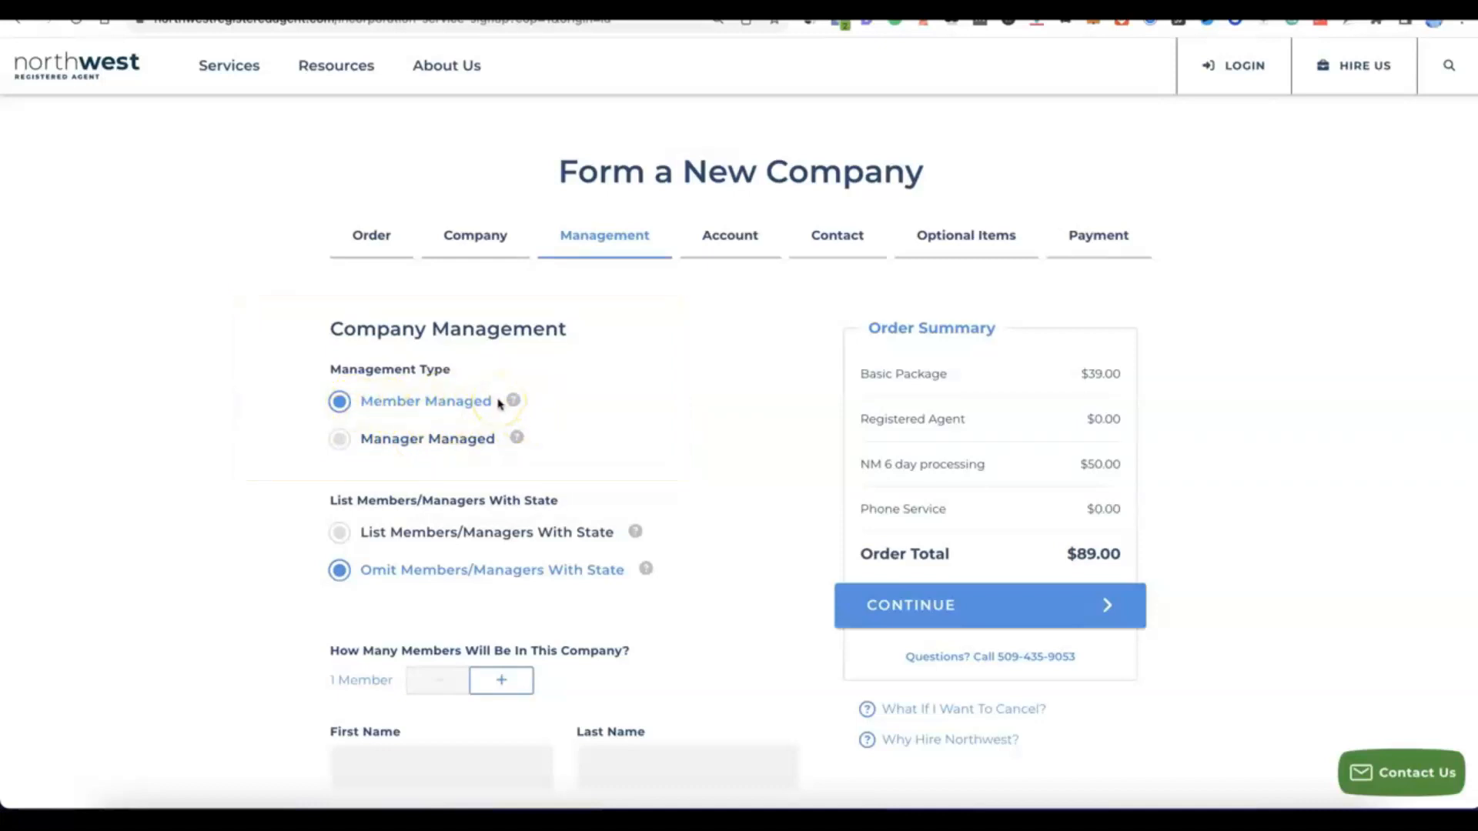
Step: Set the company to two members, enter both members' first and last names, and submit the management details
scroll(446, 388, down, 2)
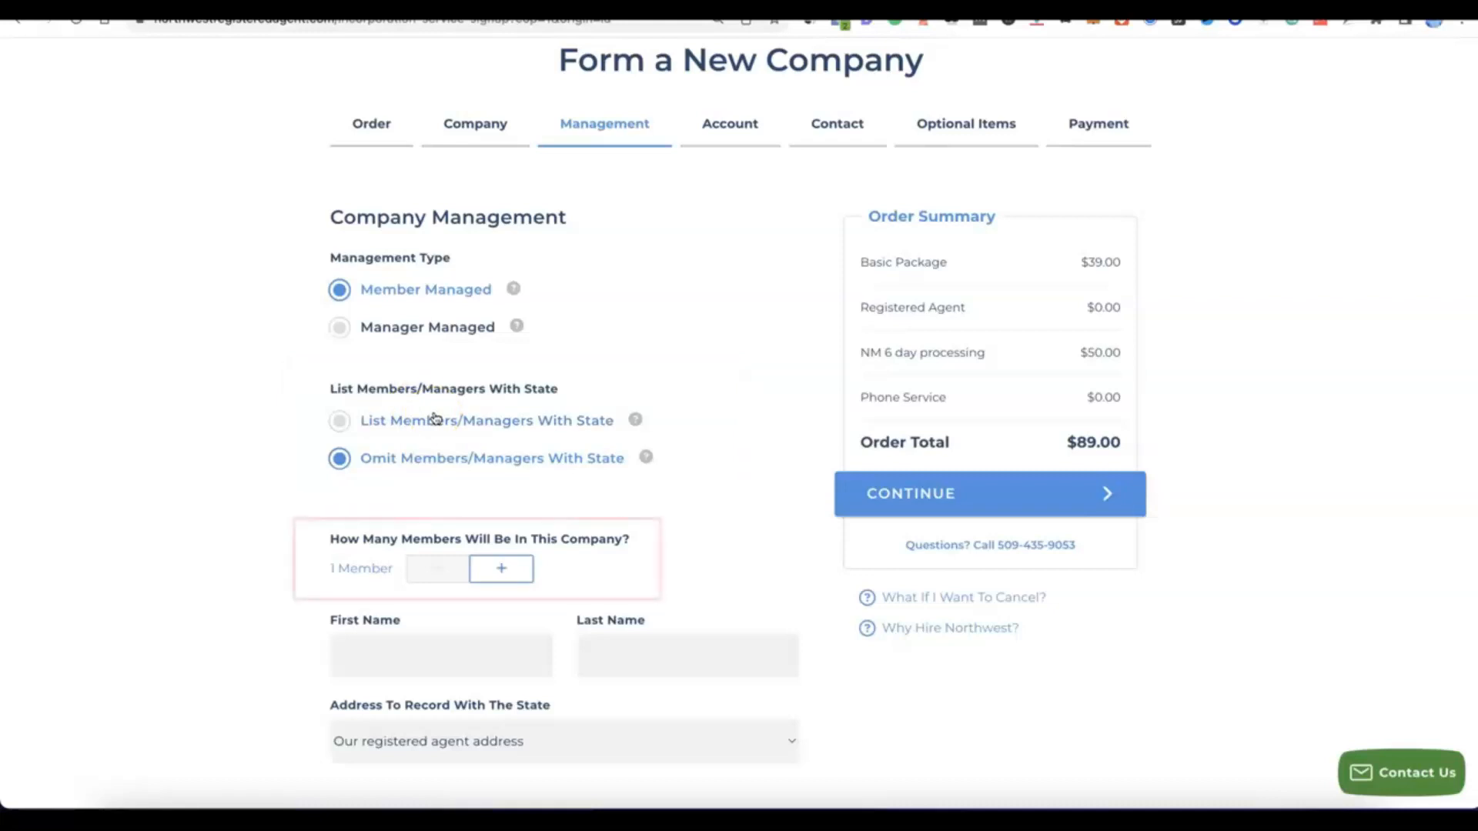
click(520, 566)
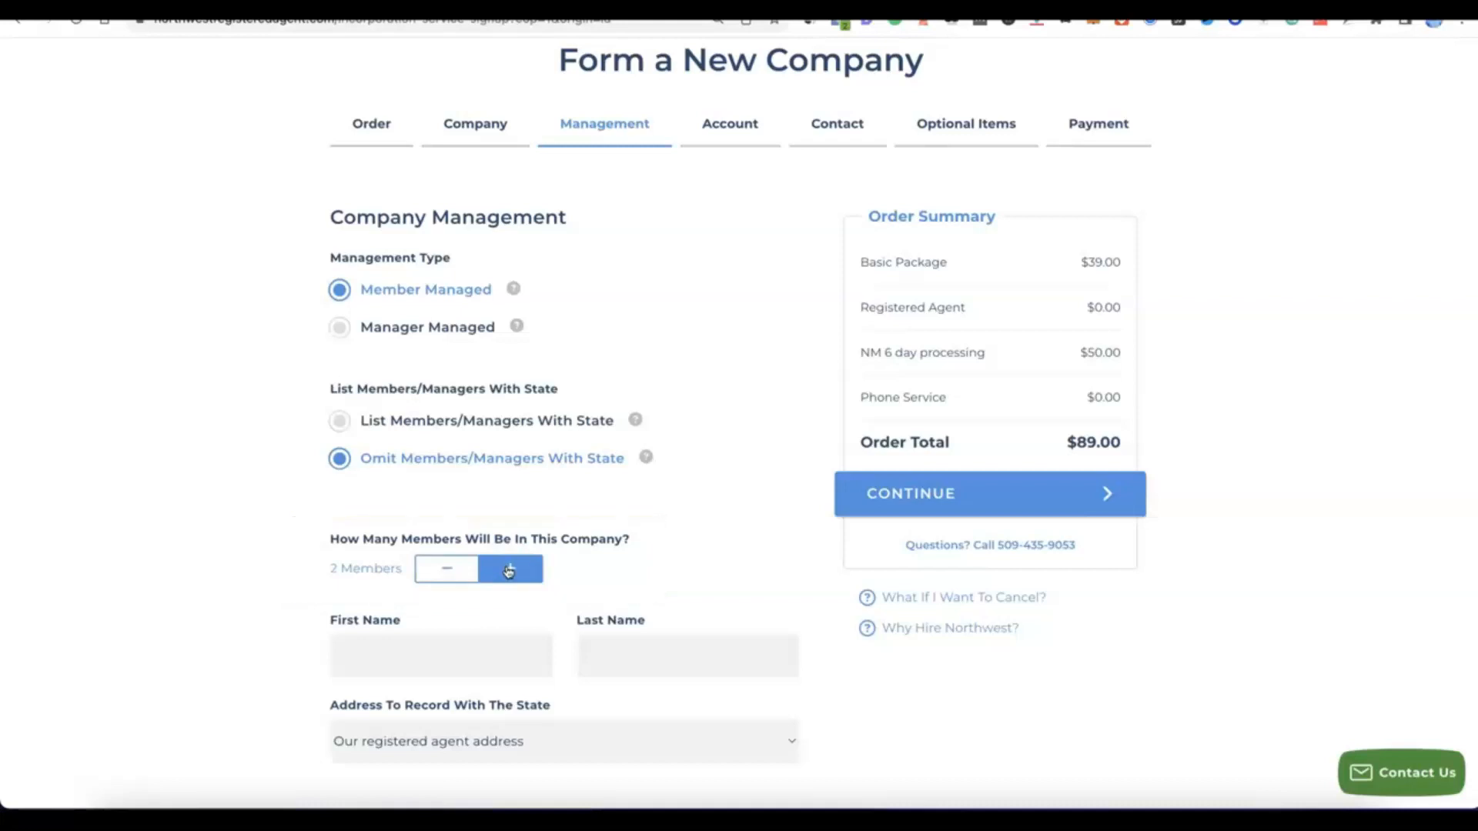
scroll(508, 570, down, 3)
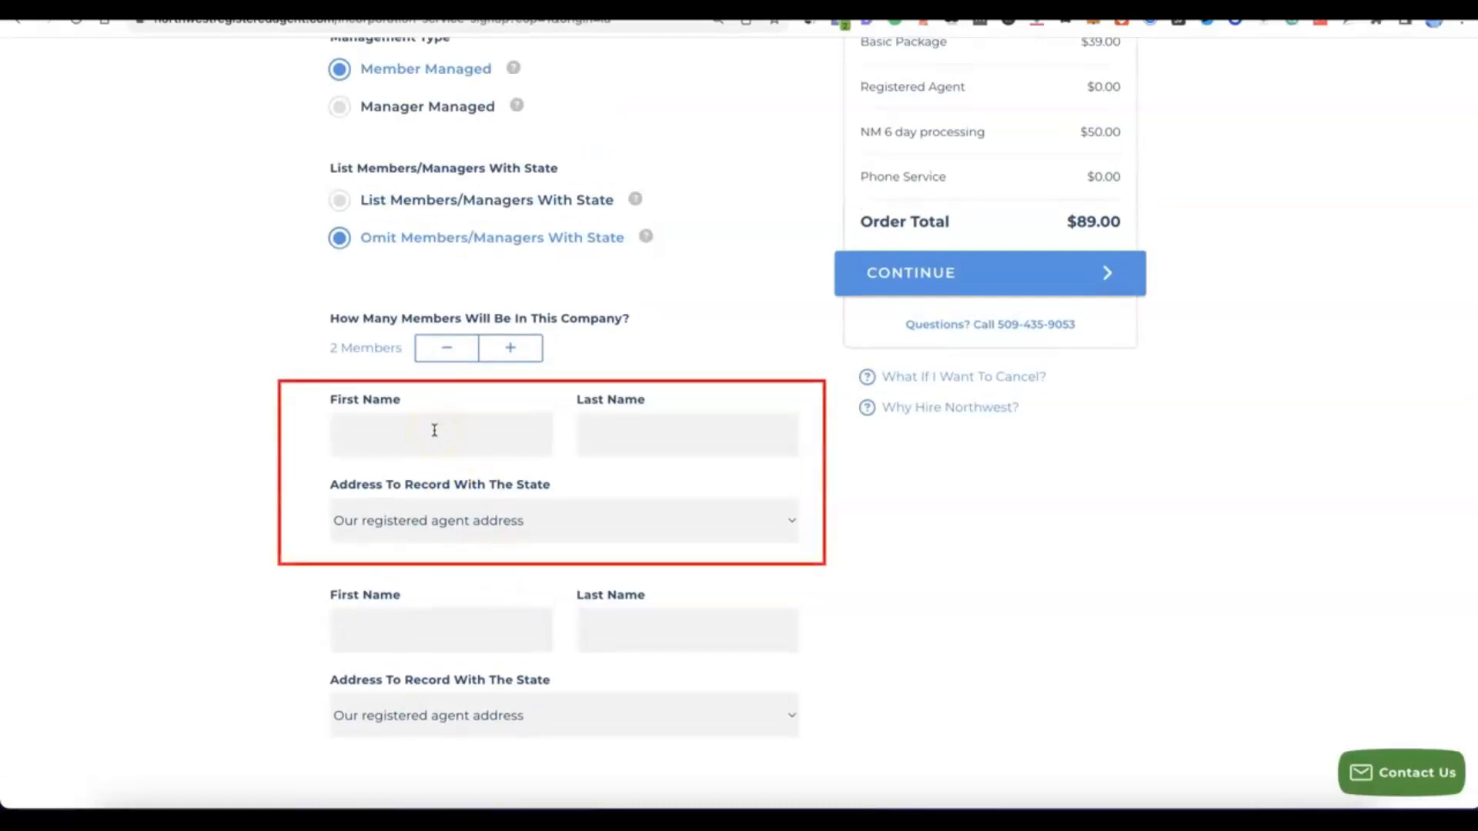
click(717, 433)
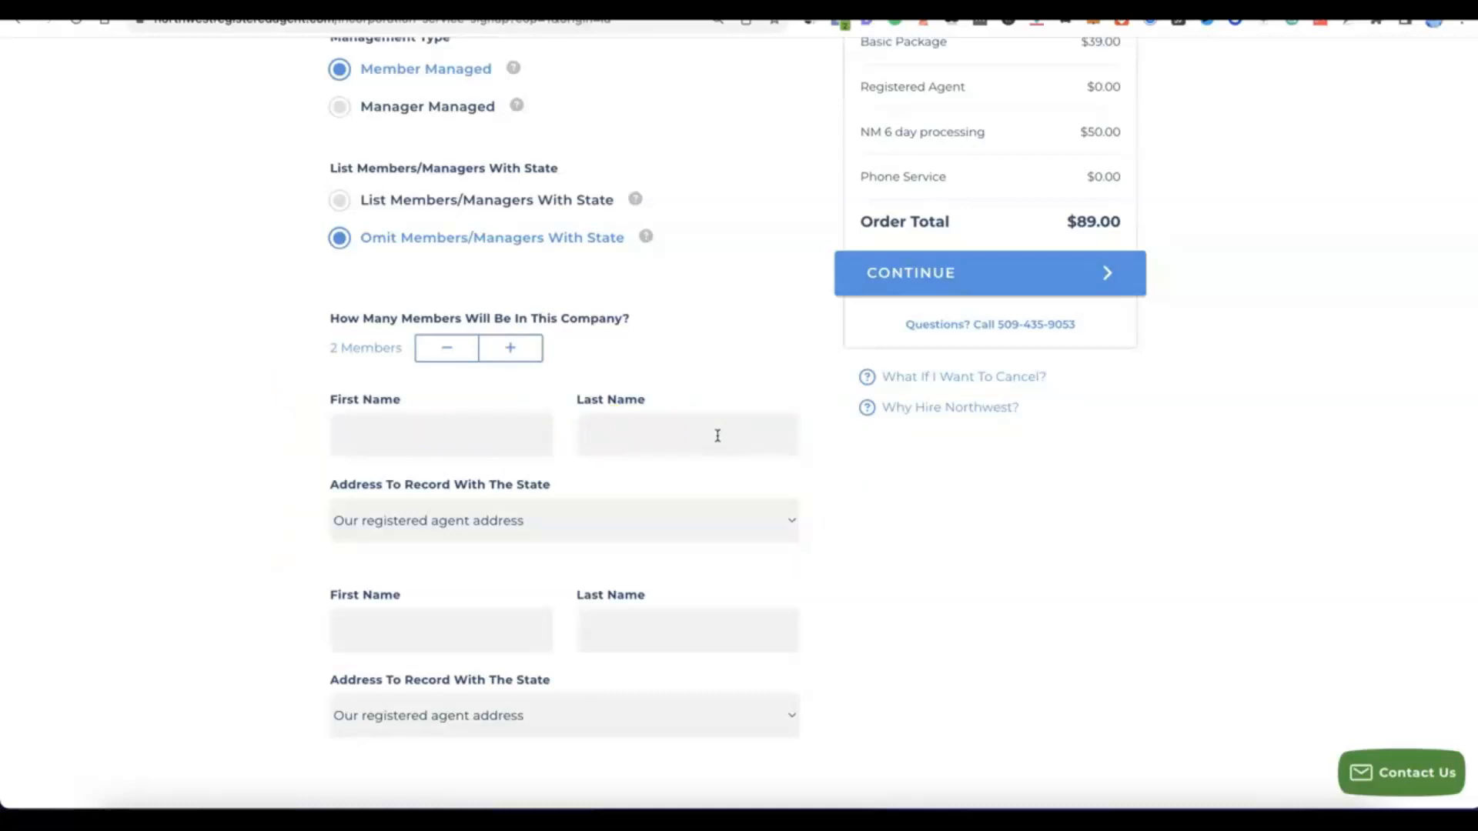
click(703, 432)
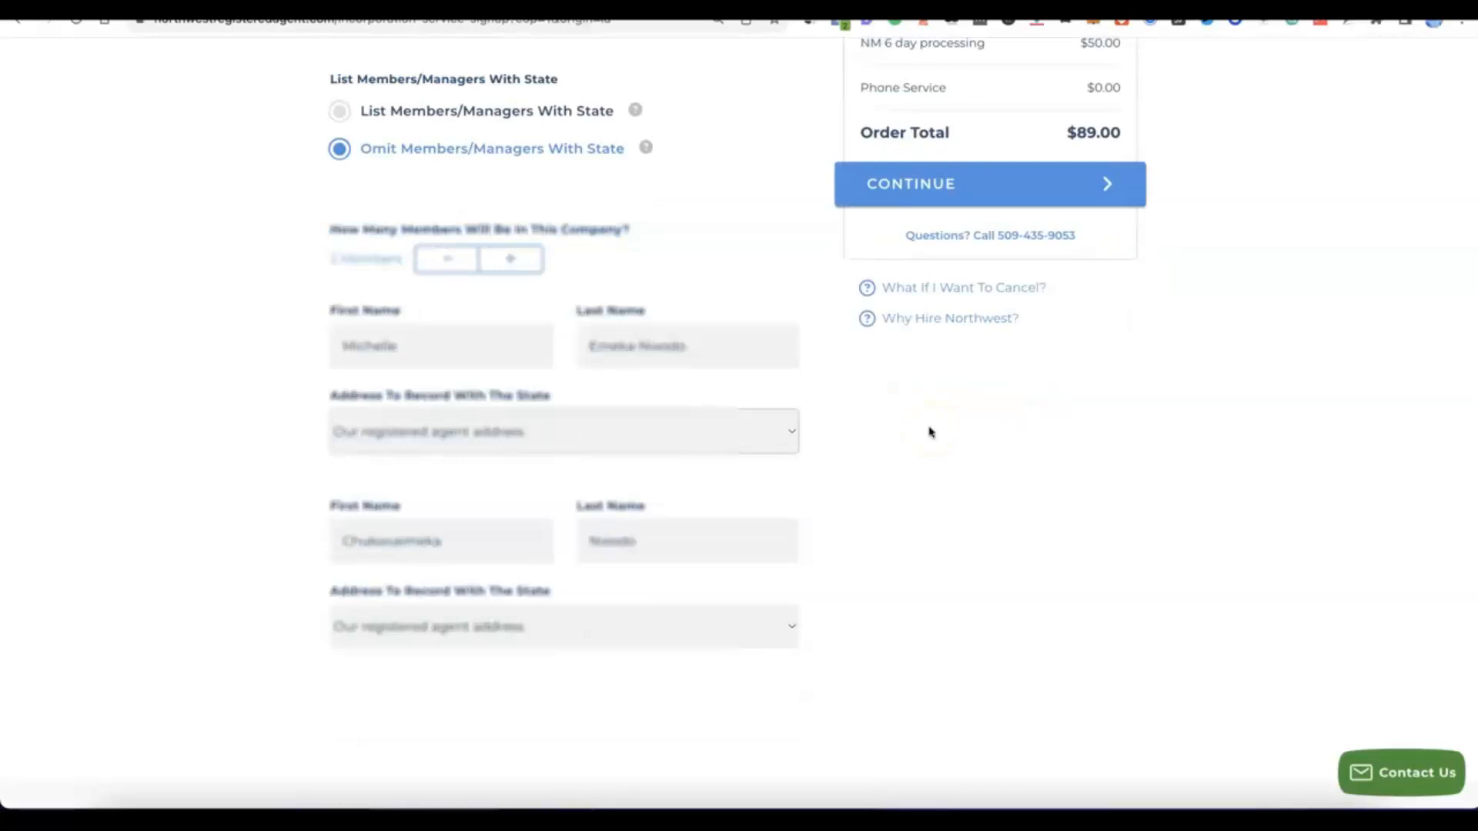
click(873, 433)
scroll(875, 454, up, 3)
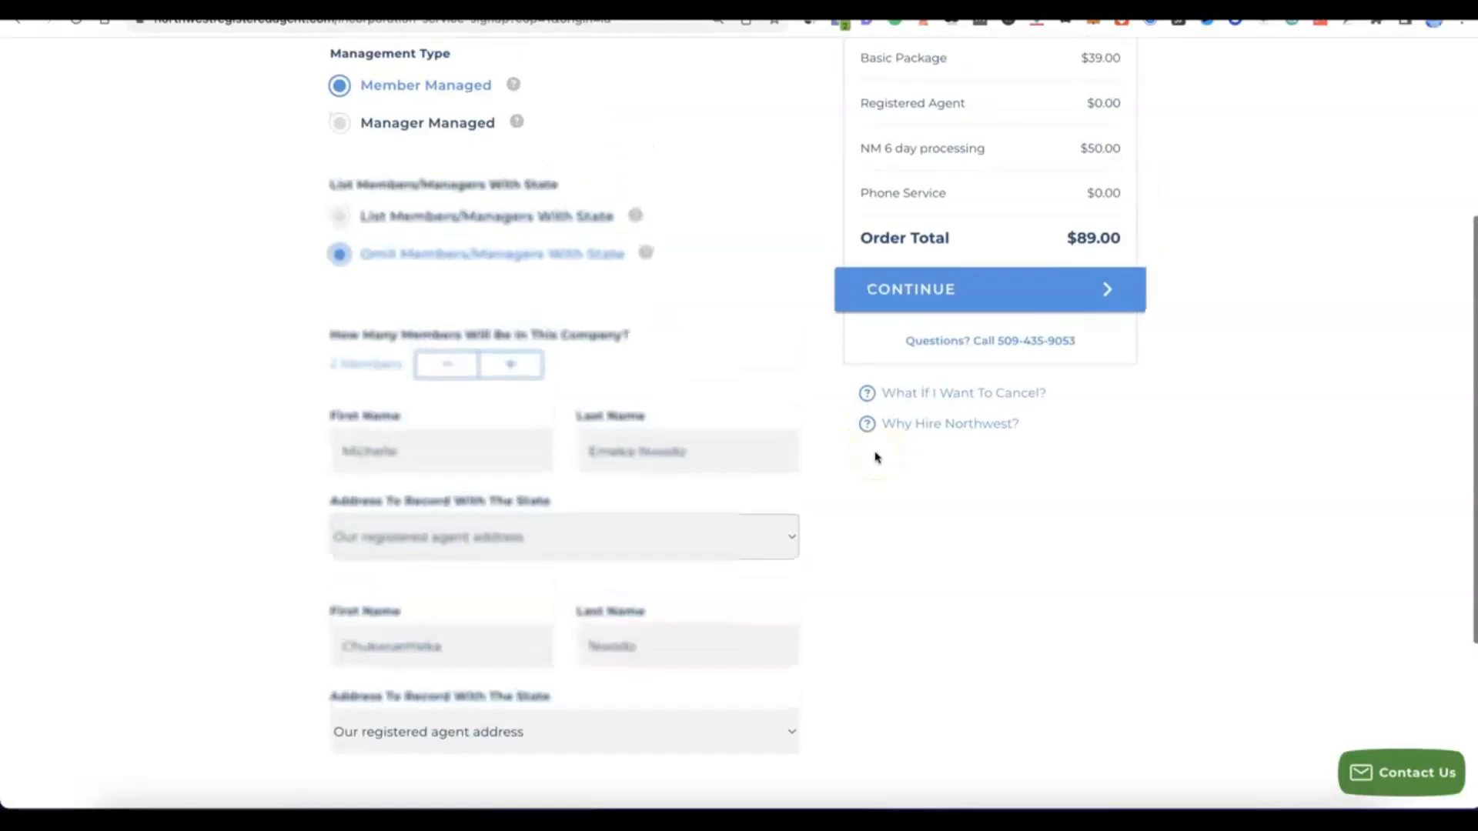
scroll(927, 293, up, 1)
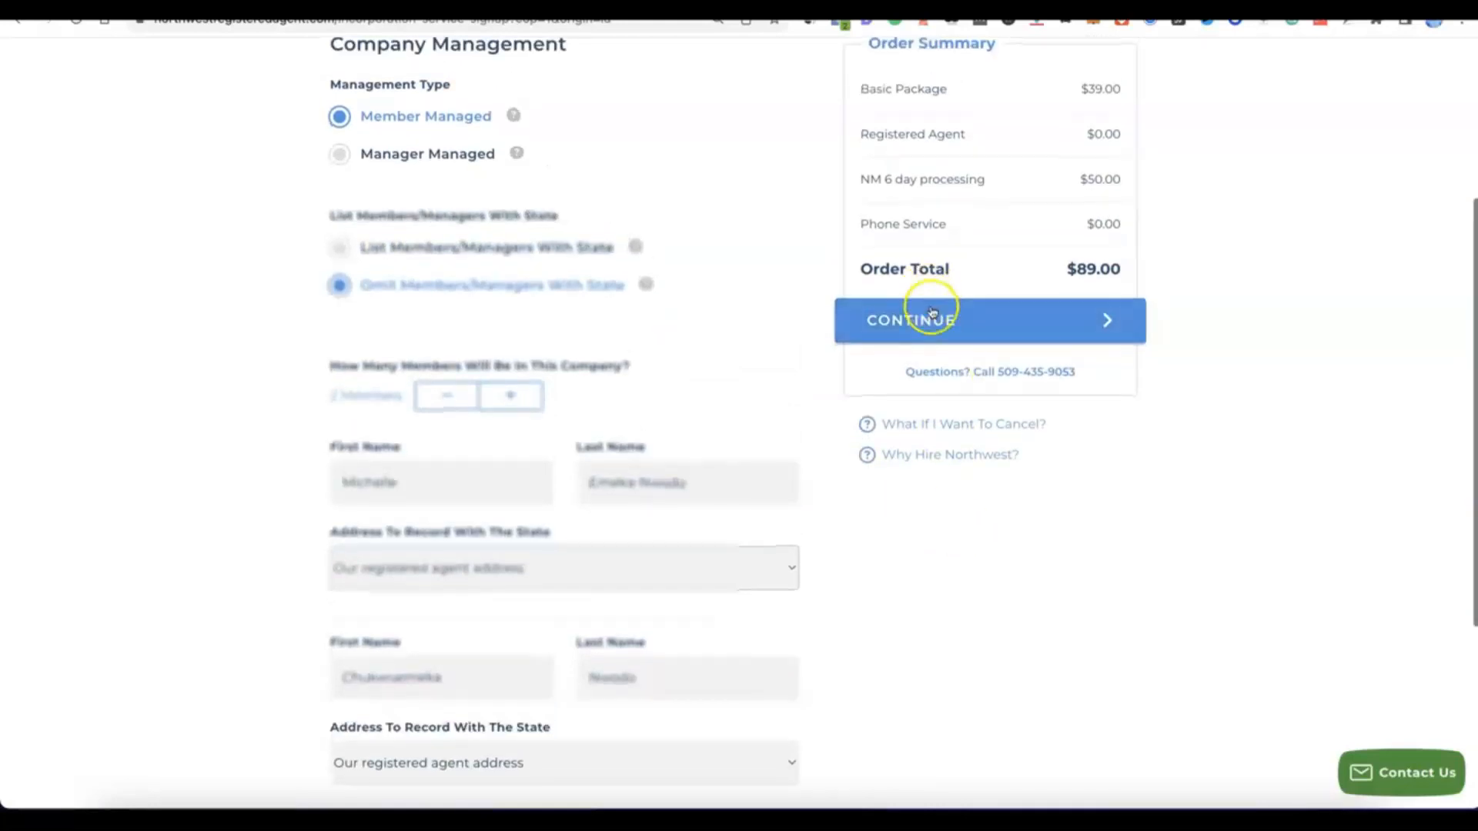
click(931, 312)
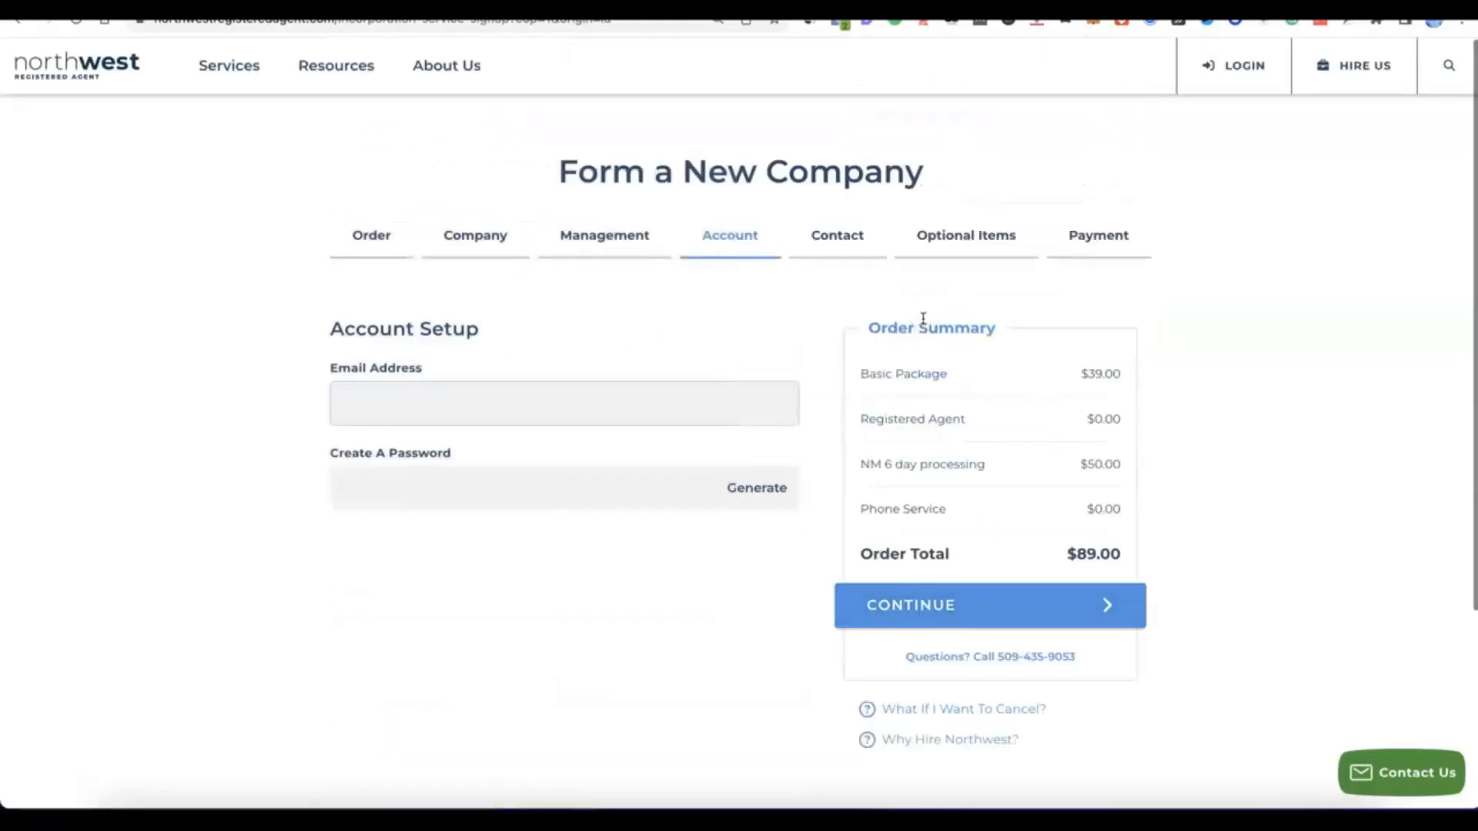
Step: Enter the account email address, generate an account password, and continue to the contact details
click(913, 317)
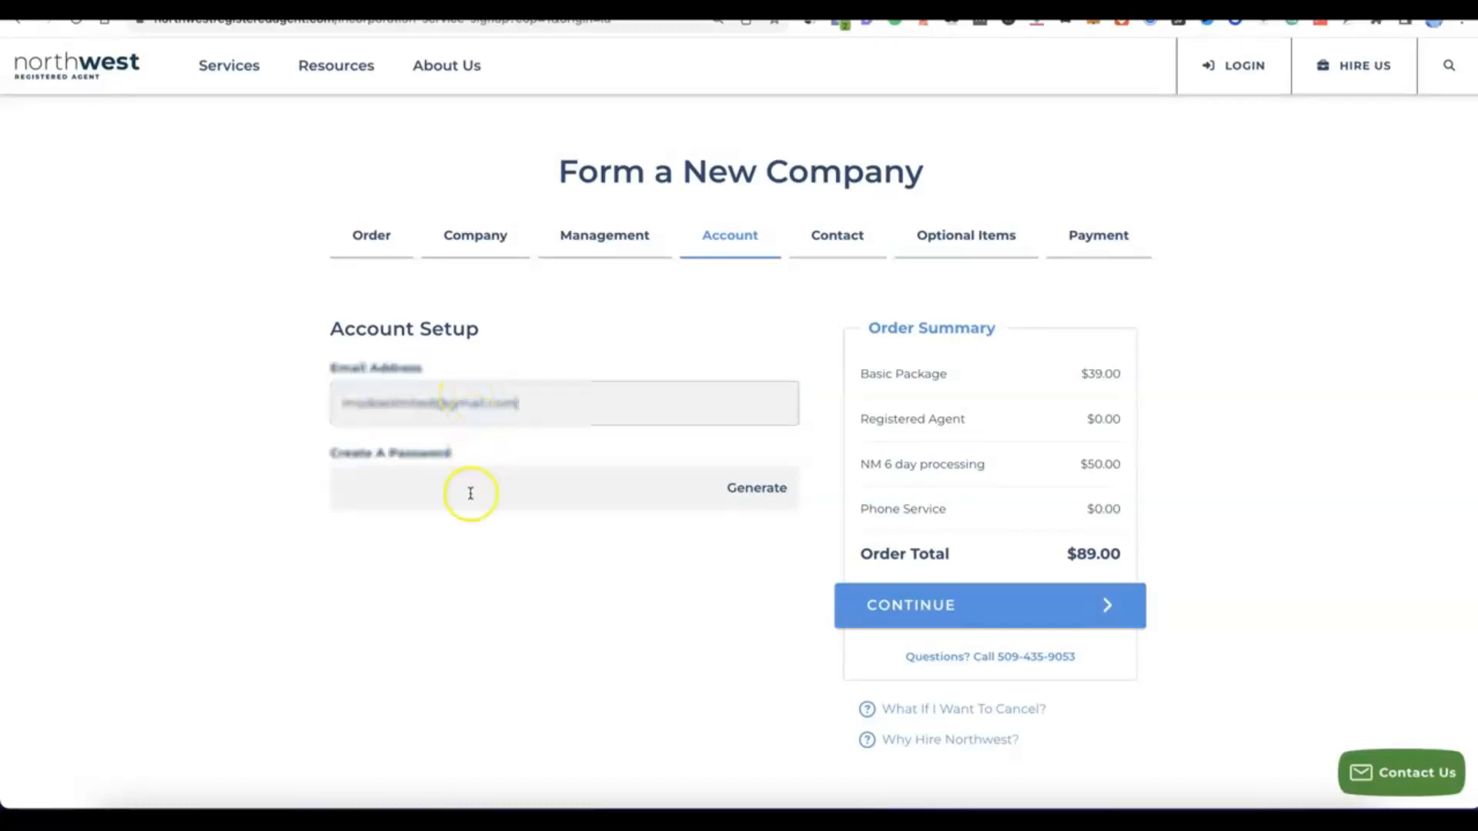
click(470, 494)
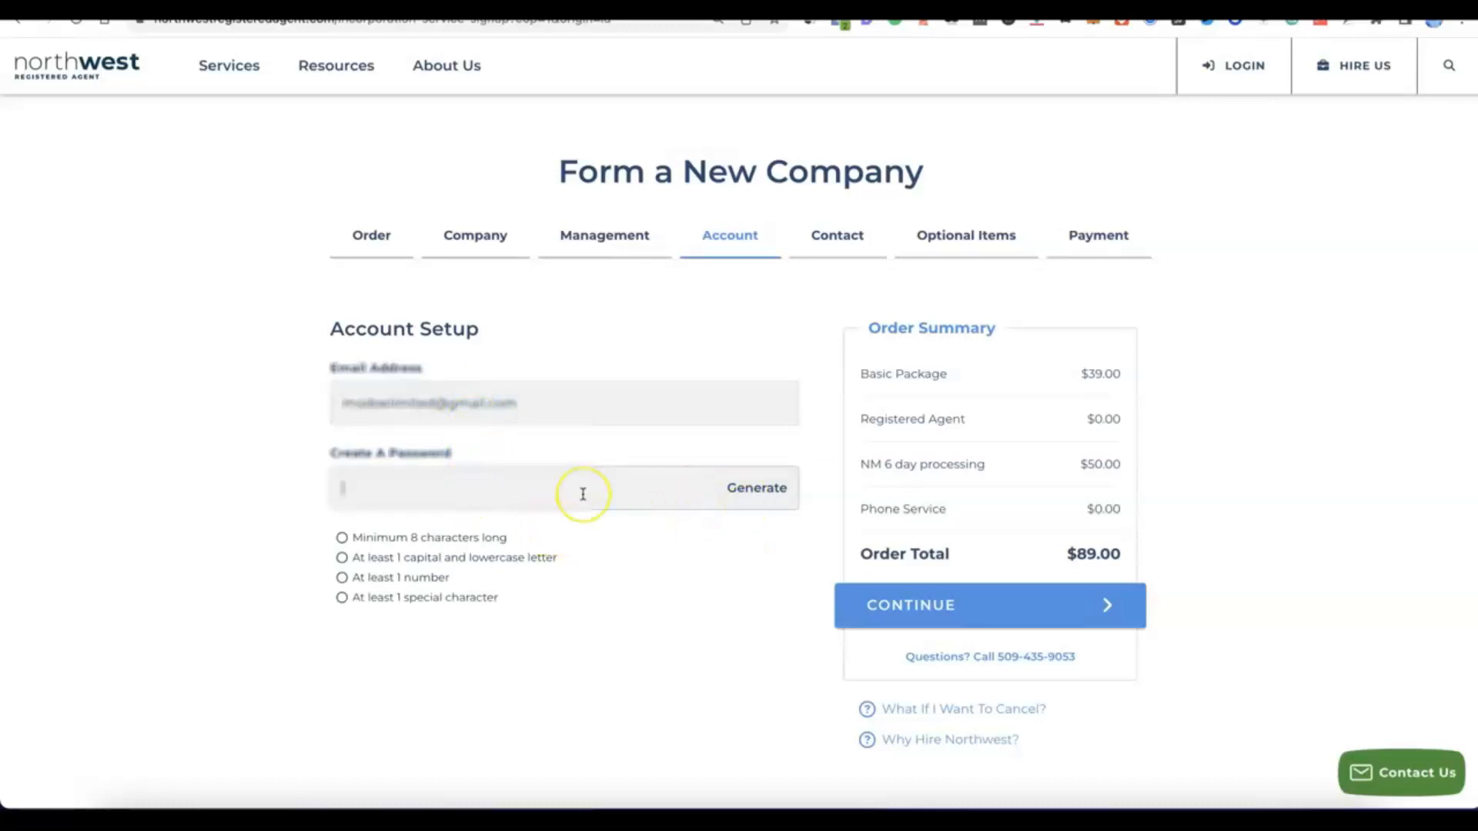
click(758, 490)
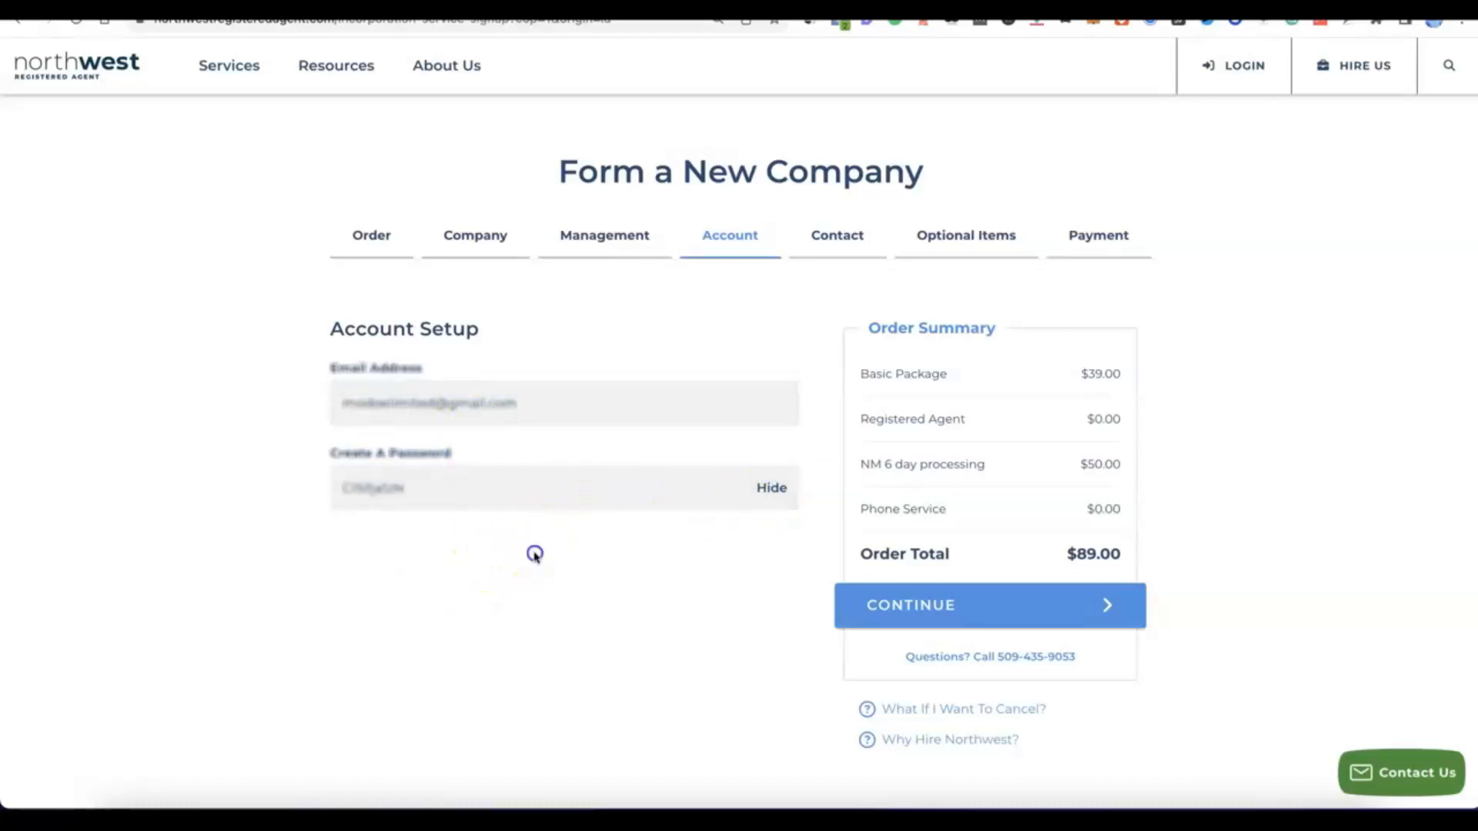
scroll(535, 554, down, 1)
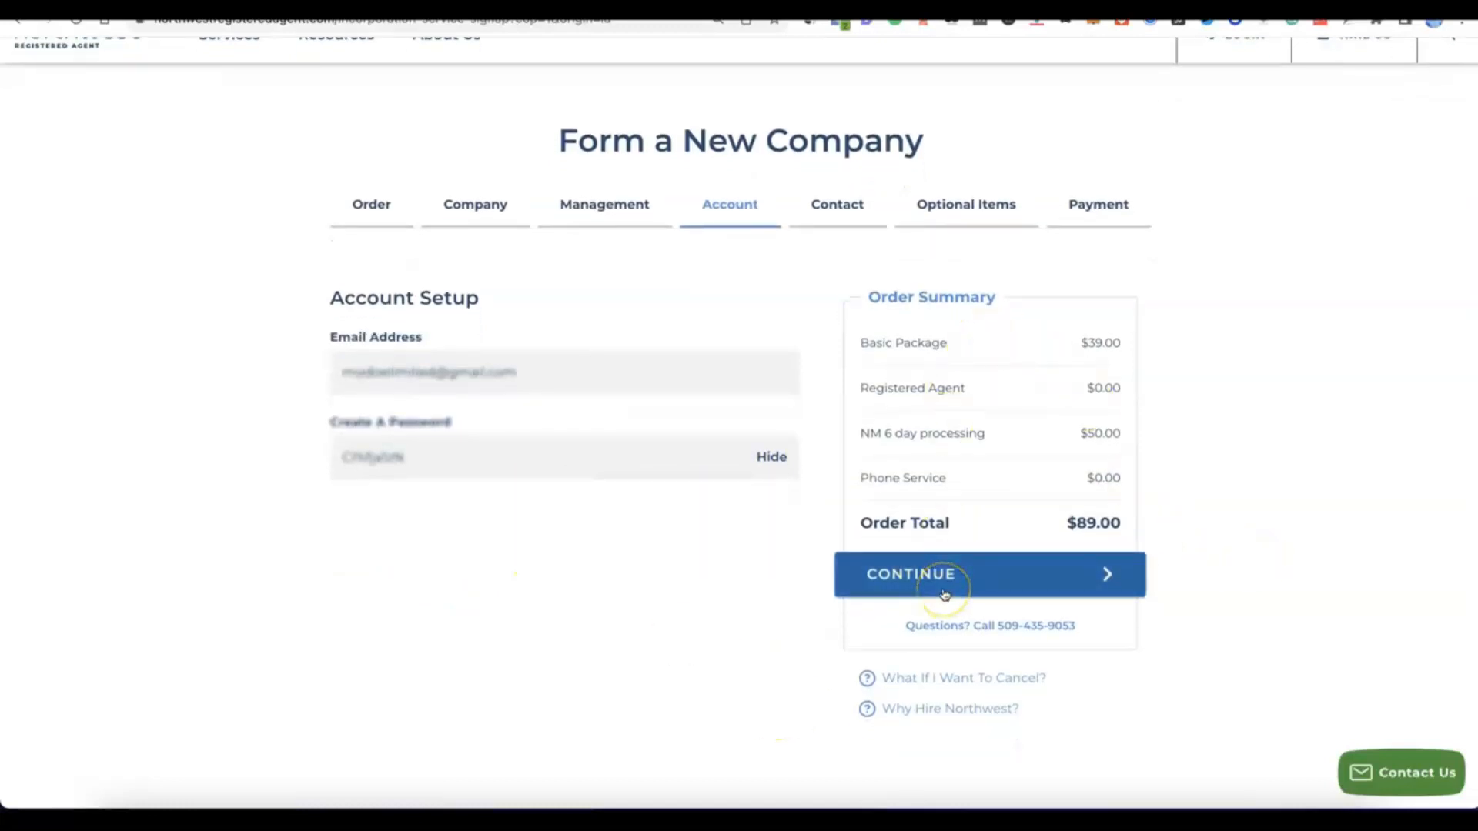
click(963, 578)
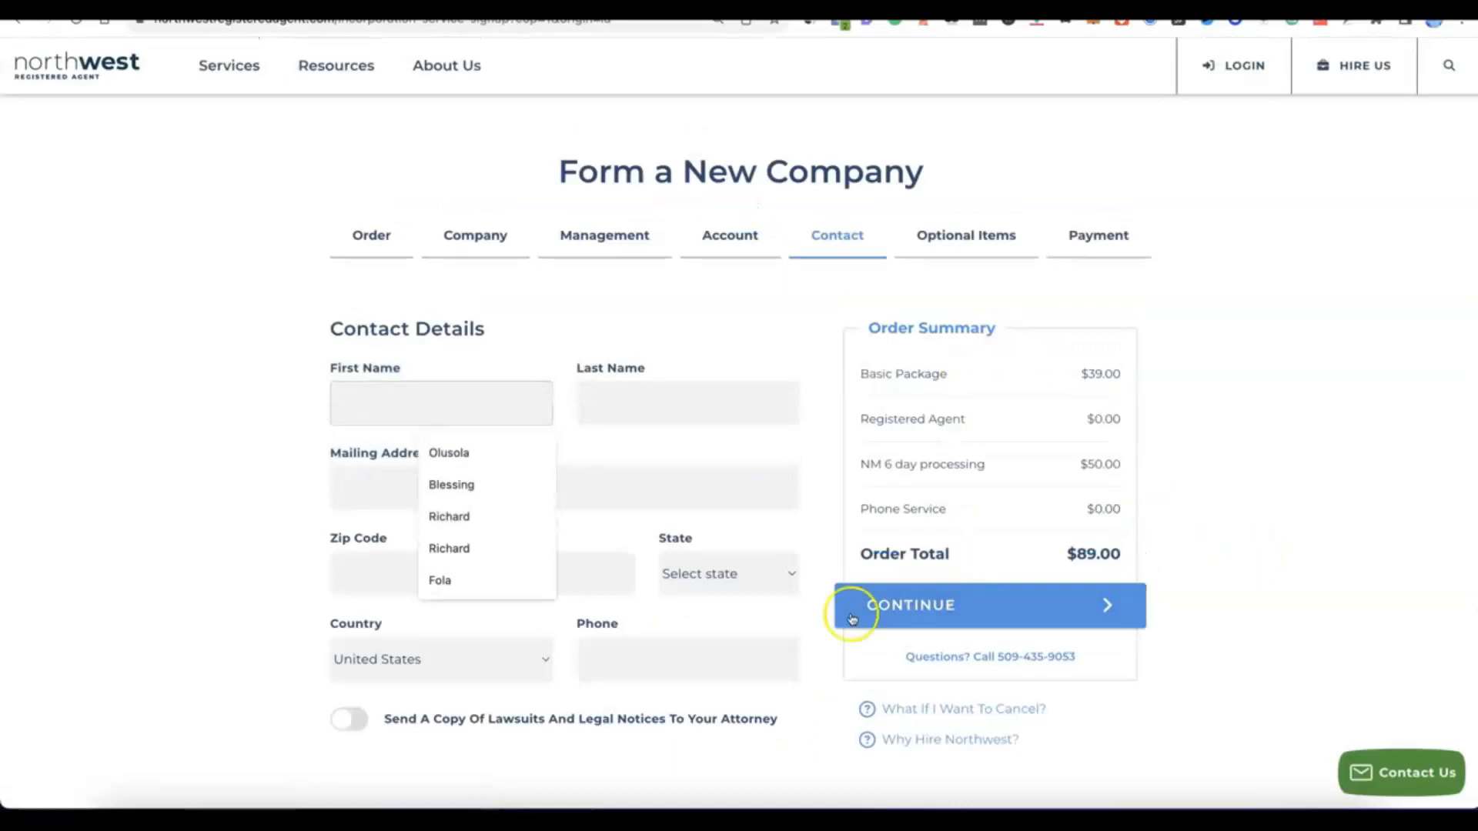
Step: Fill in the contact's name, mailing address, postal code, city, province, country and phone, and continue to the optional items
click(233, 360)
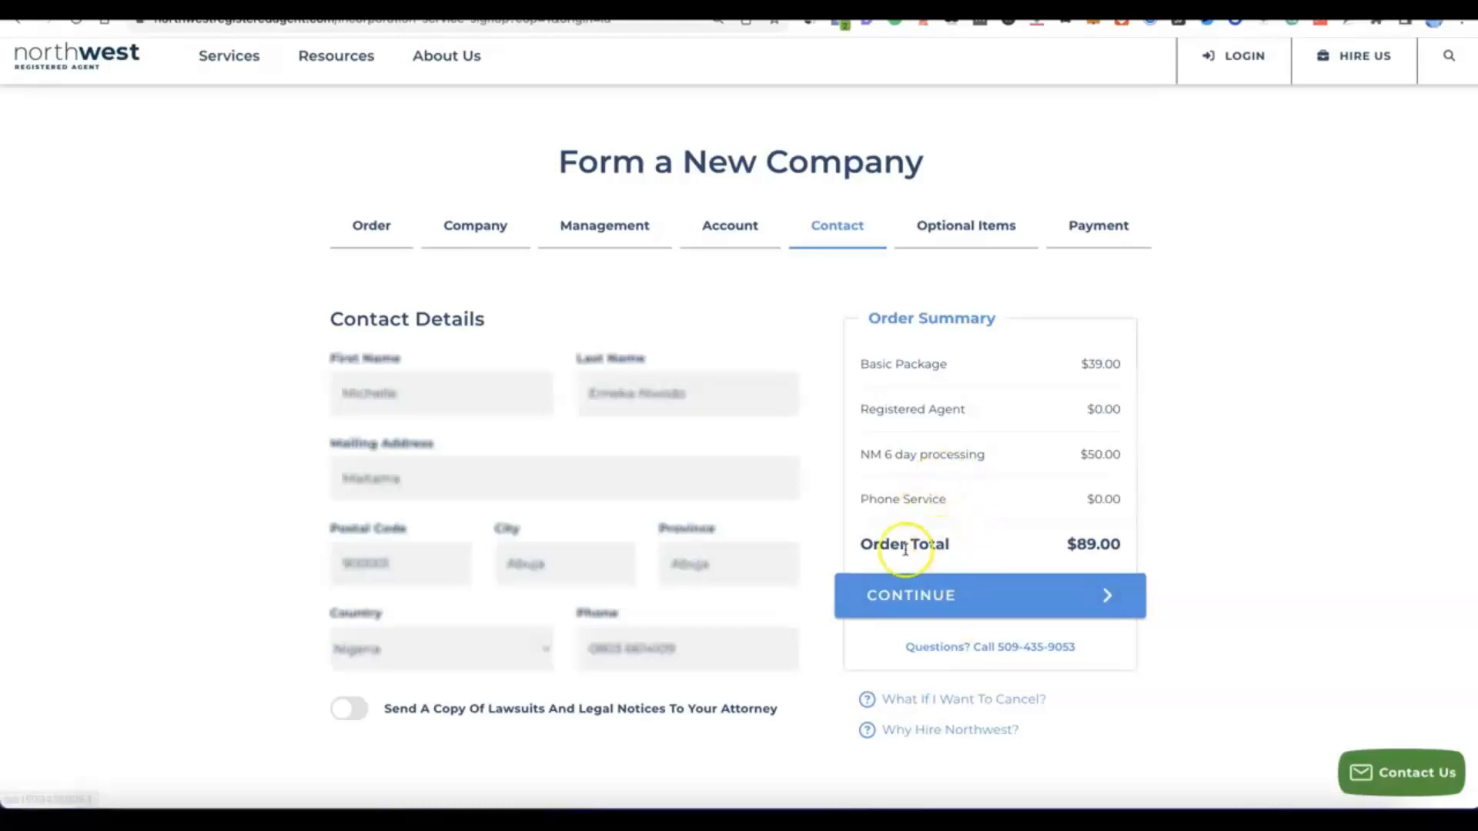
click(918, 608)
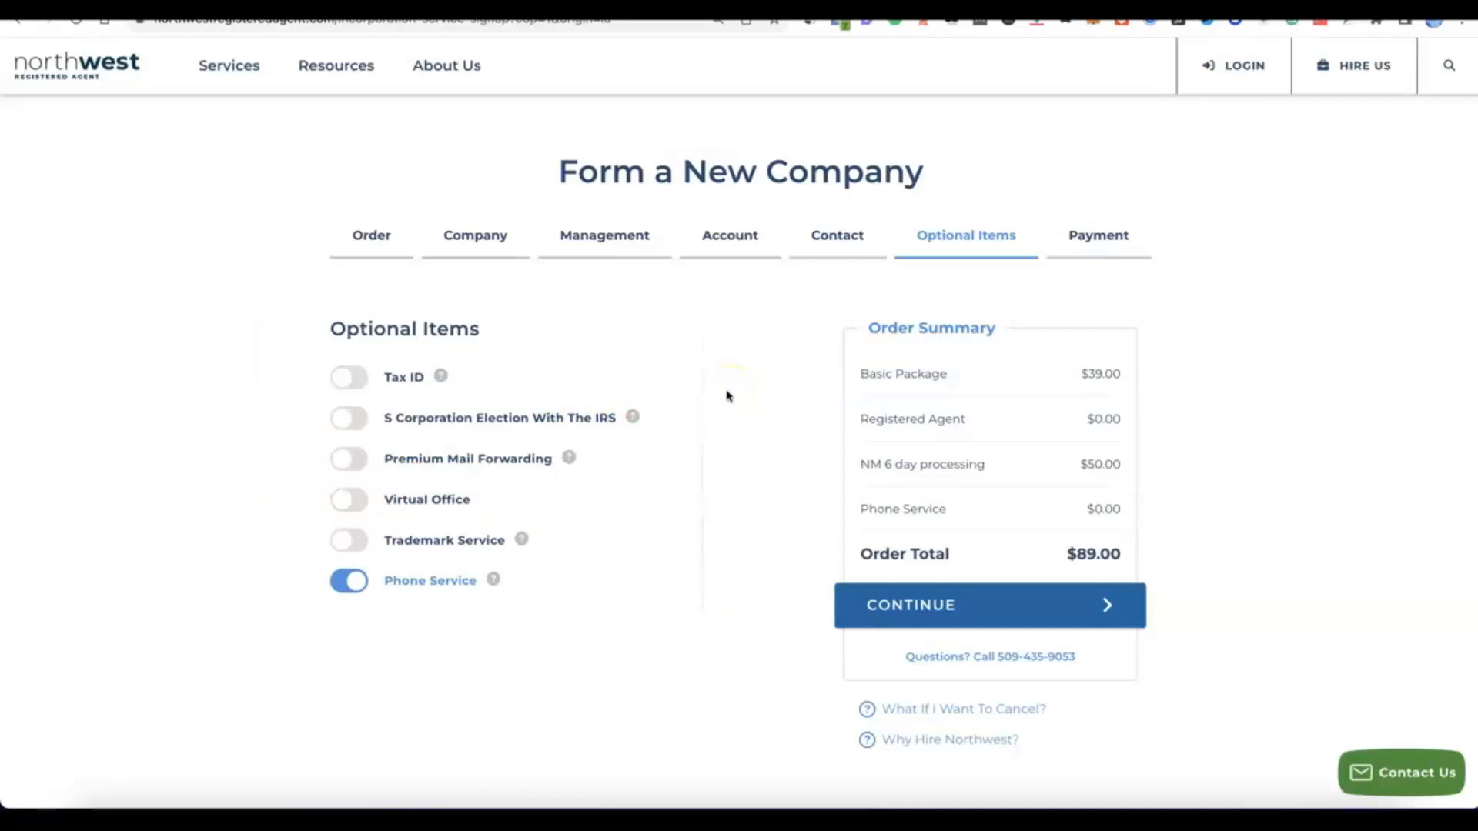
Step: Remove Phone Service from the optional items
click(355, 583)
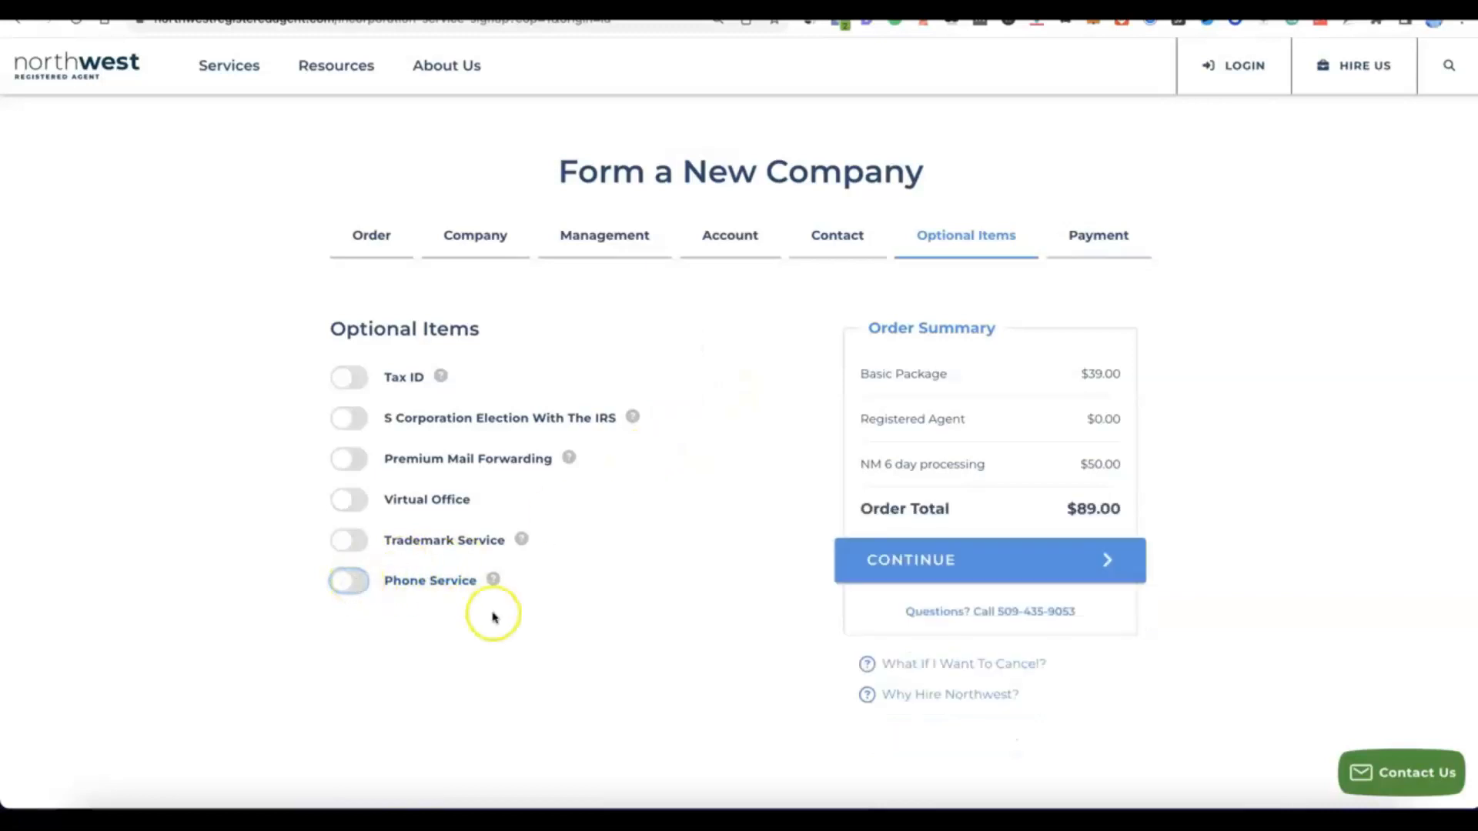
click(337, 582)
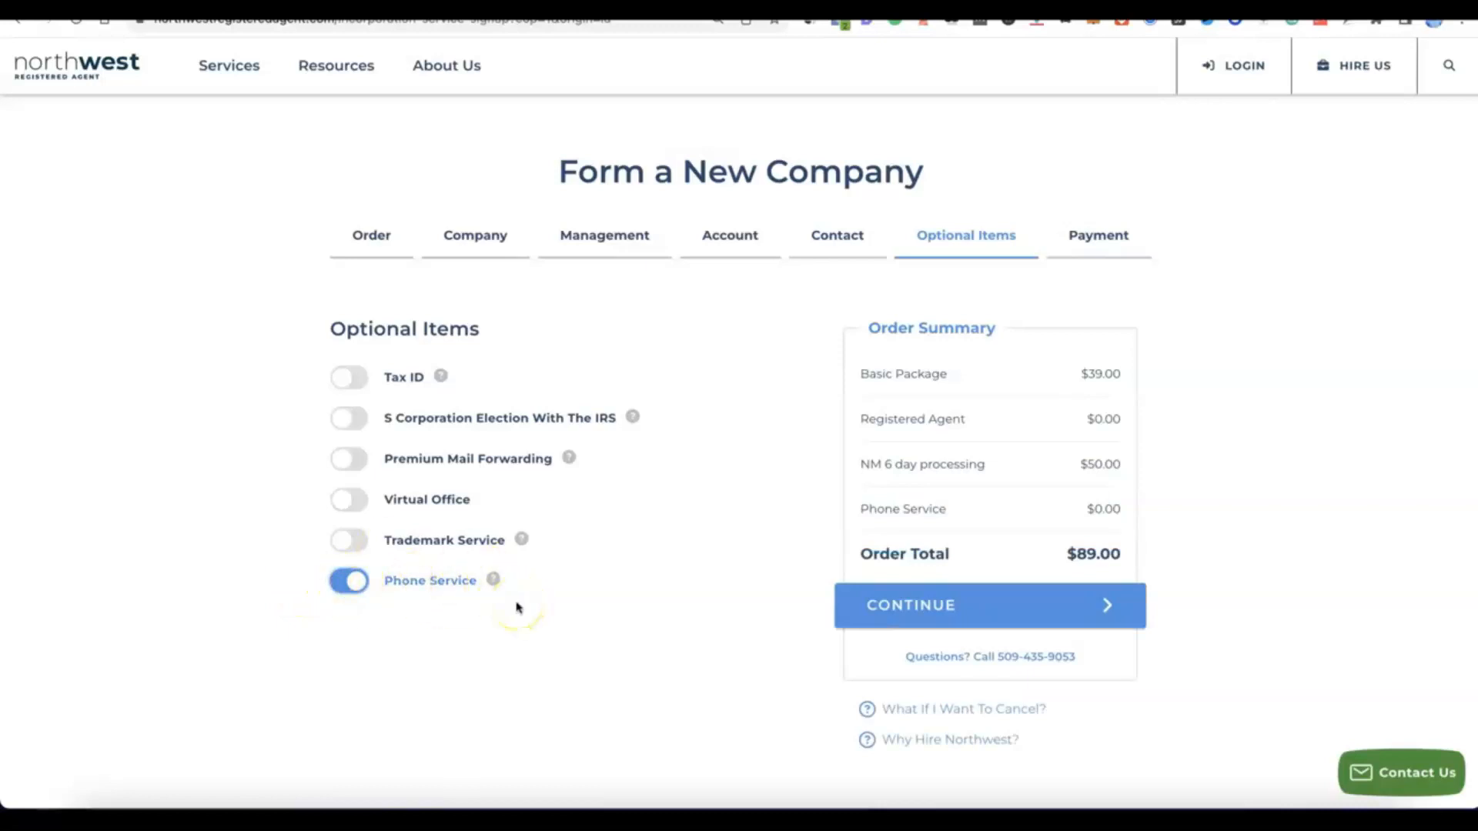
click(354, 583)
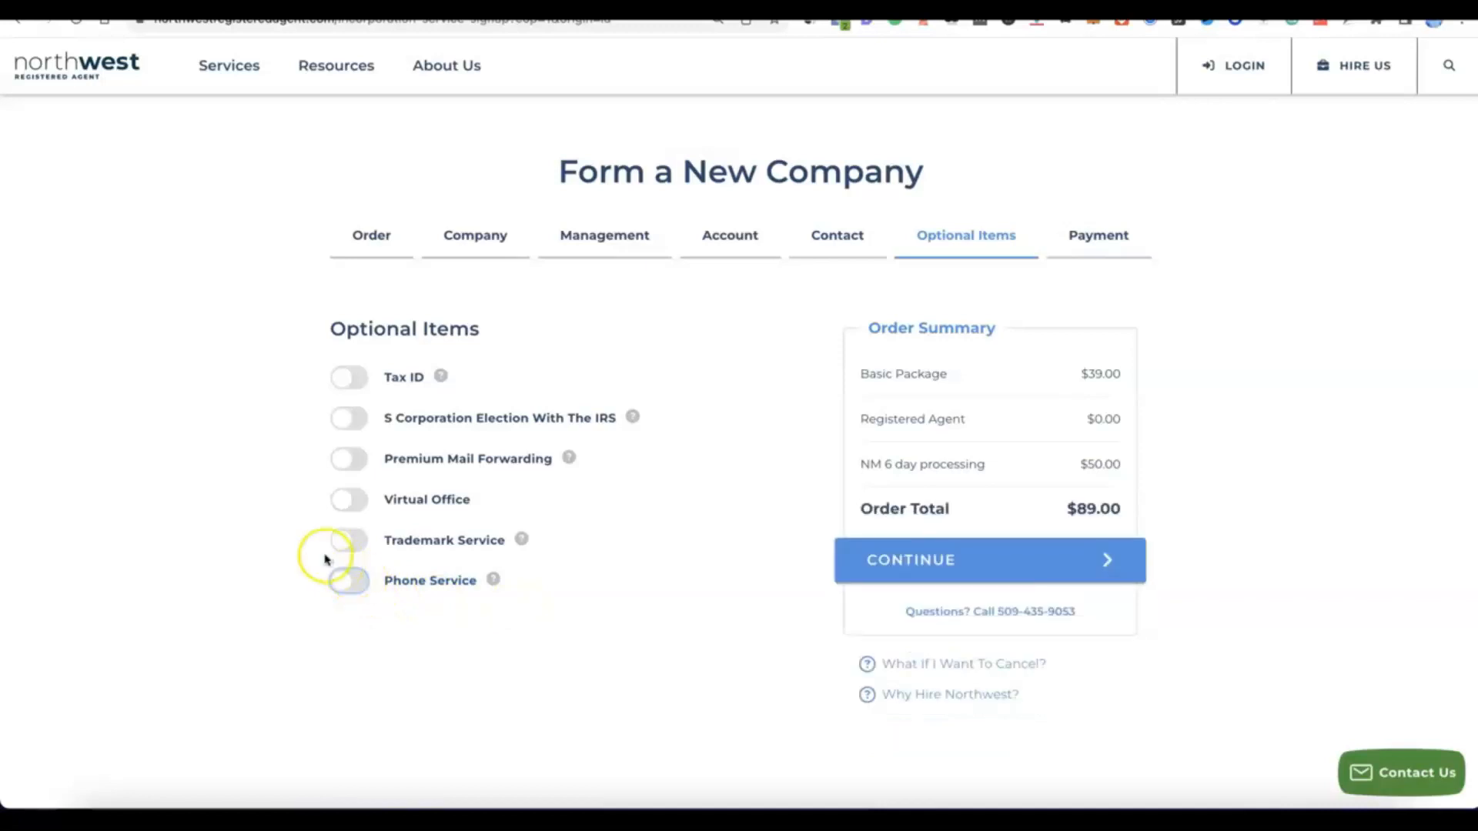
Step: Add the Tax ID optional item with the Do NOT Have Social Security Number option
click(340, 376)
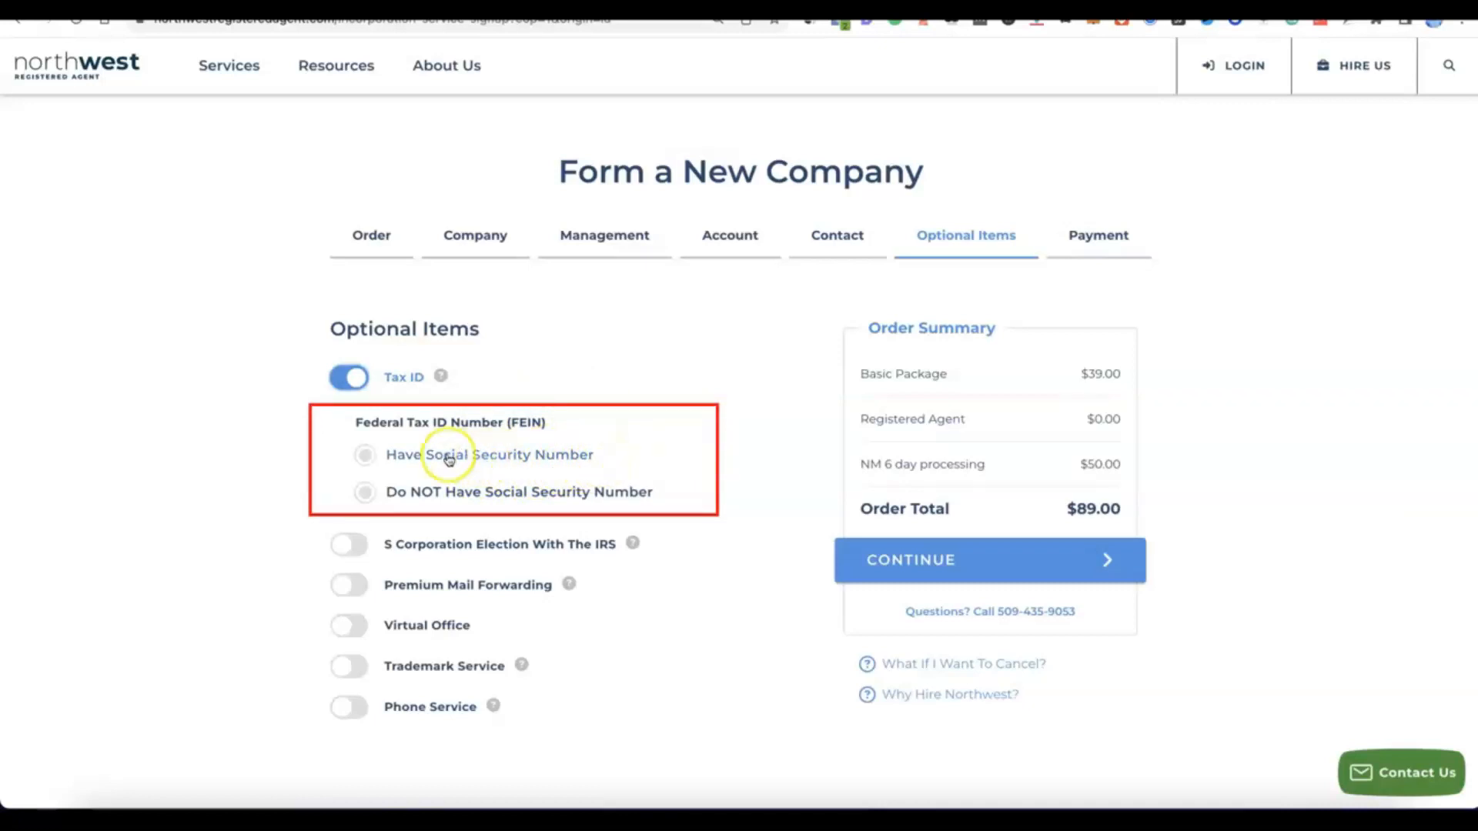
click(365, 455)
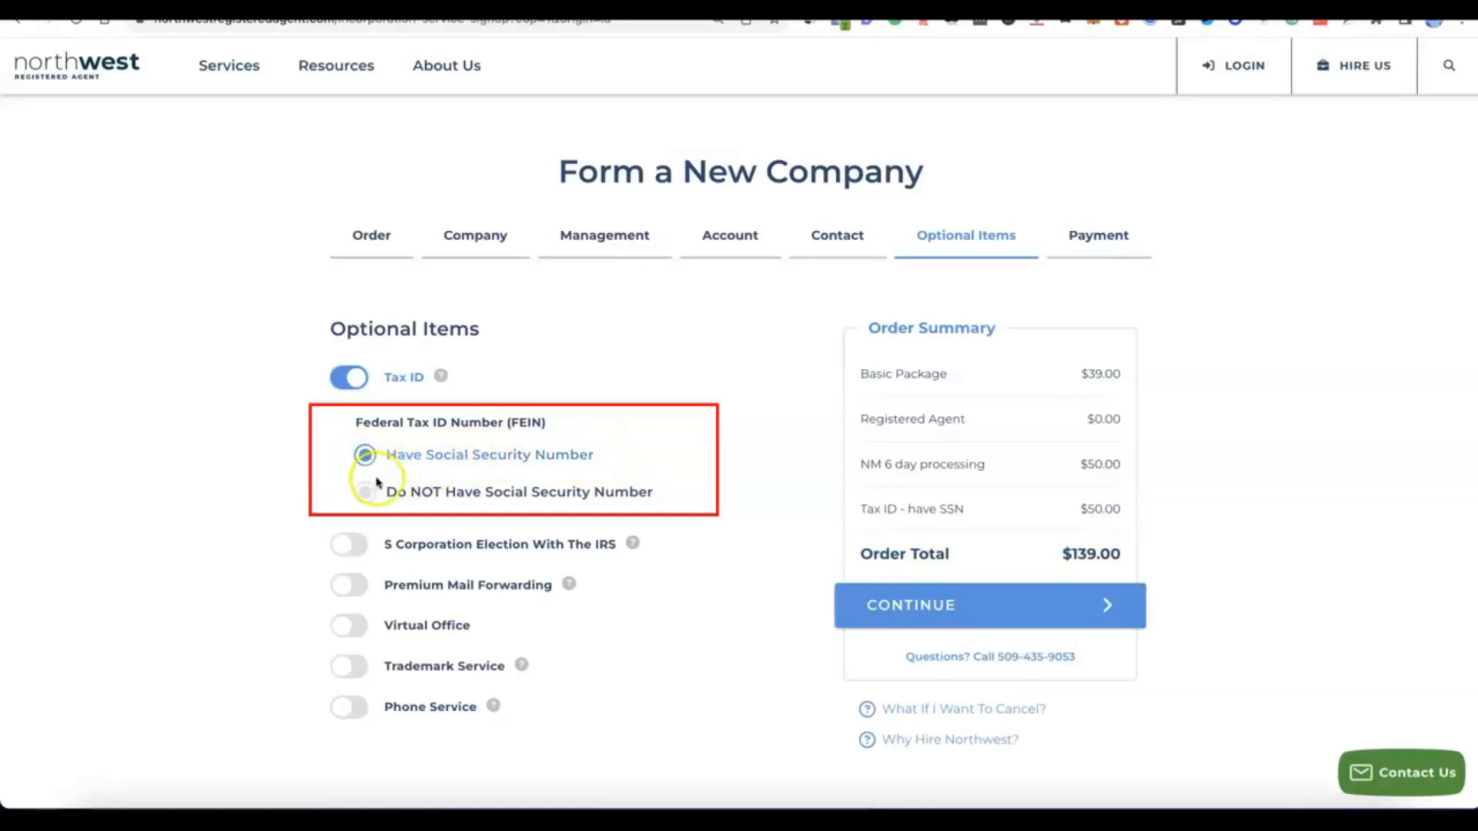
click(359, 495)
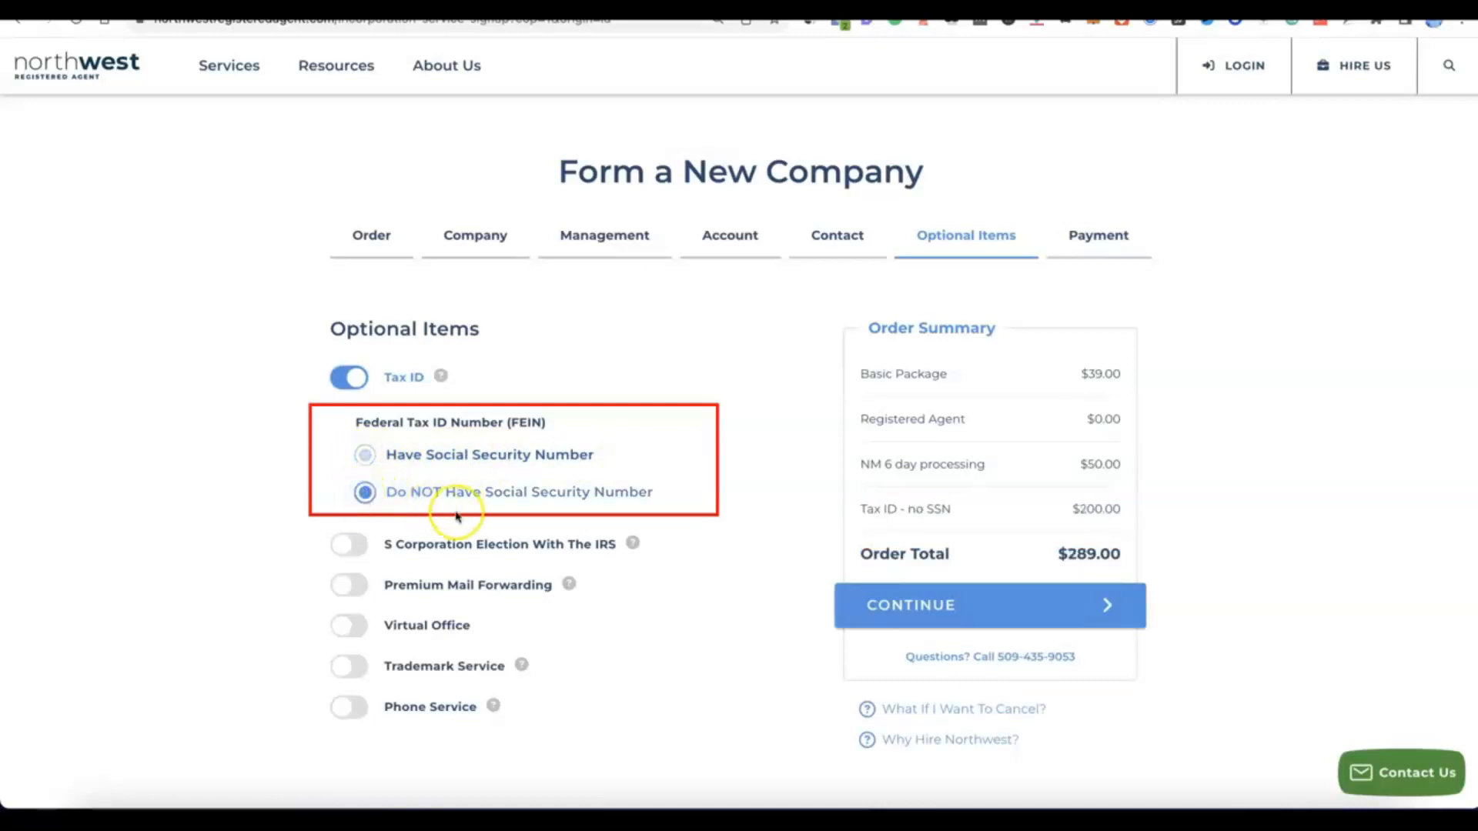
click(498, 502)
click(488, 464)
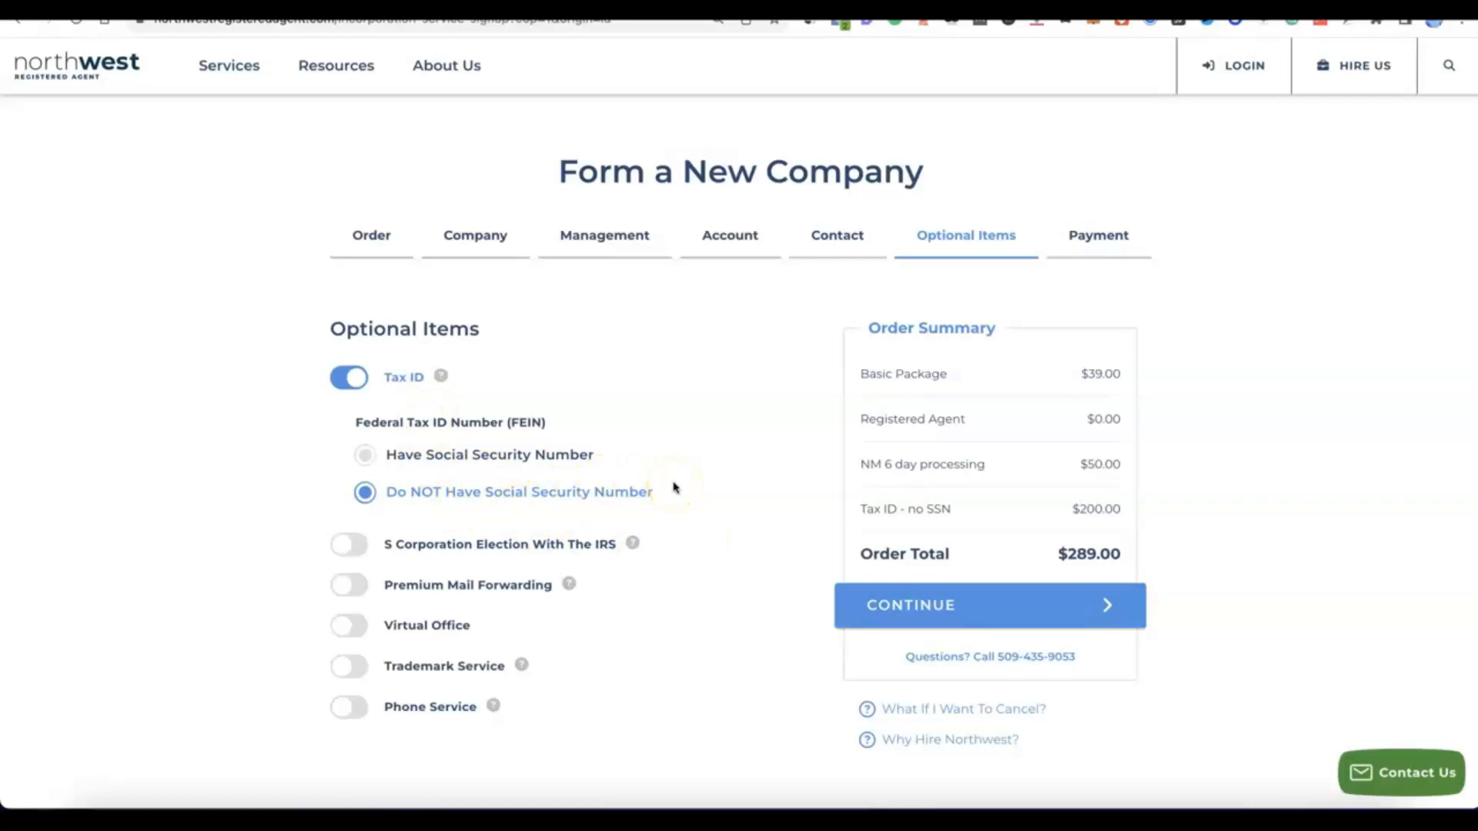
Step: Continue to payment, enter the cardholder's name, card number, expiration date and CVV, and place the order
scroll(671, 488, down, 2)
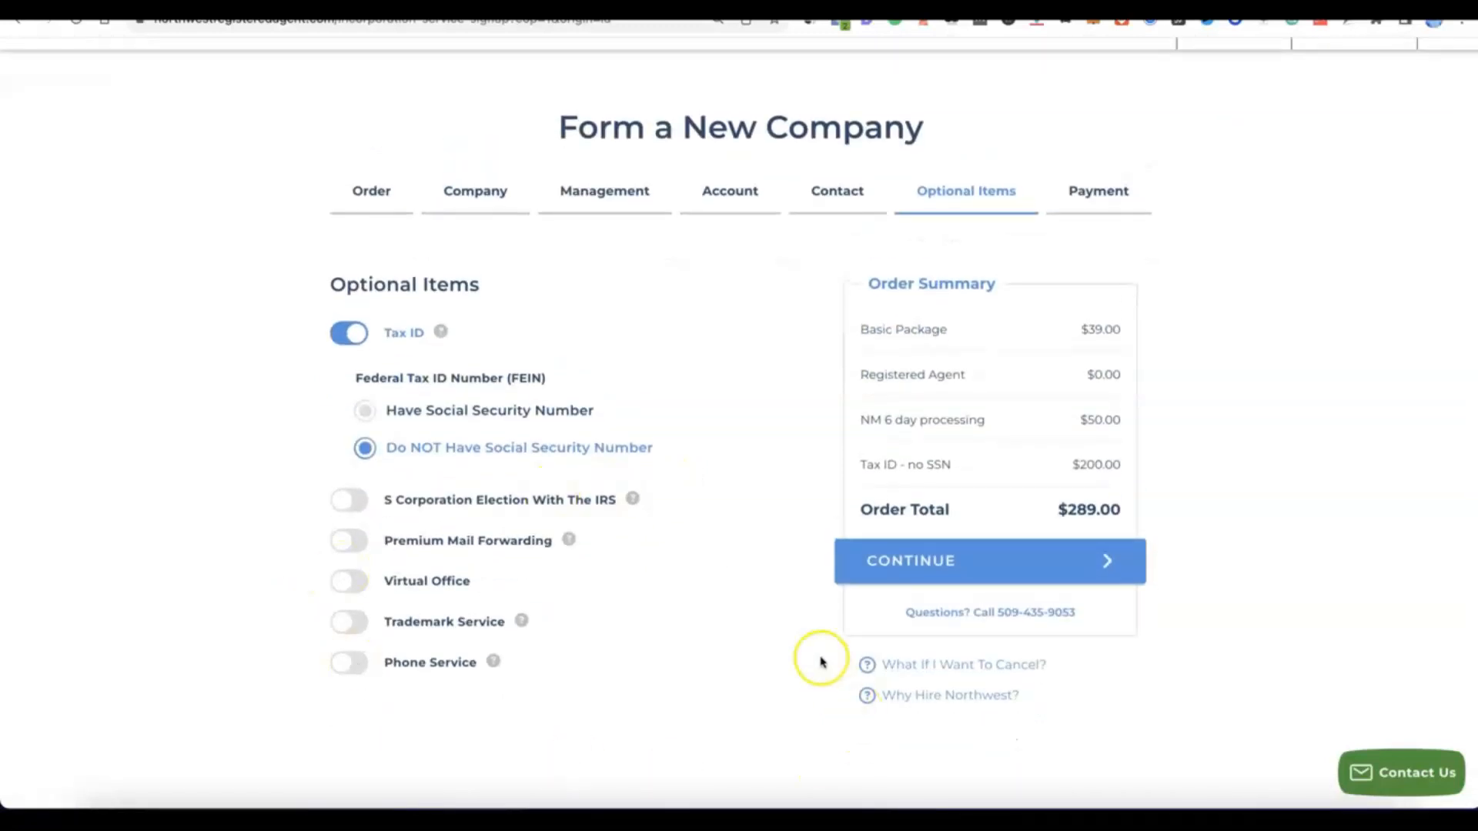
click(931, 561)
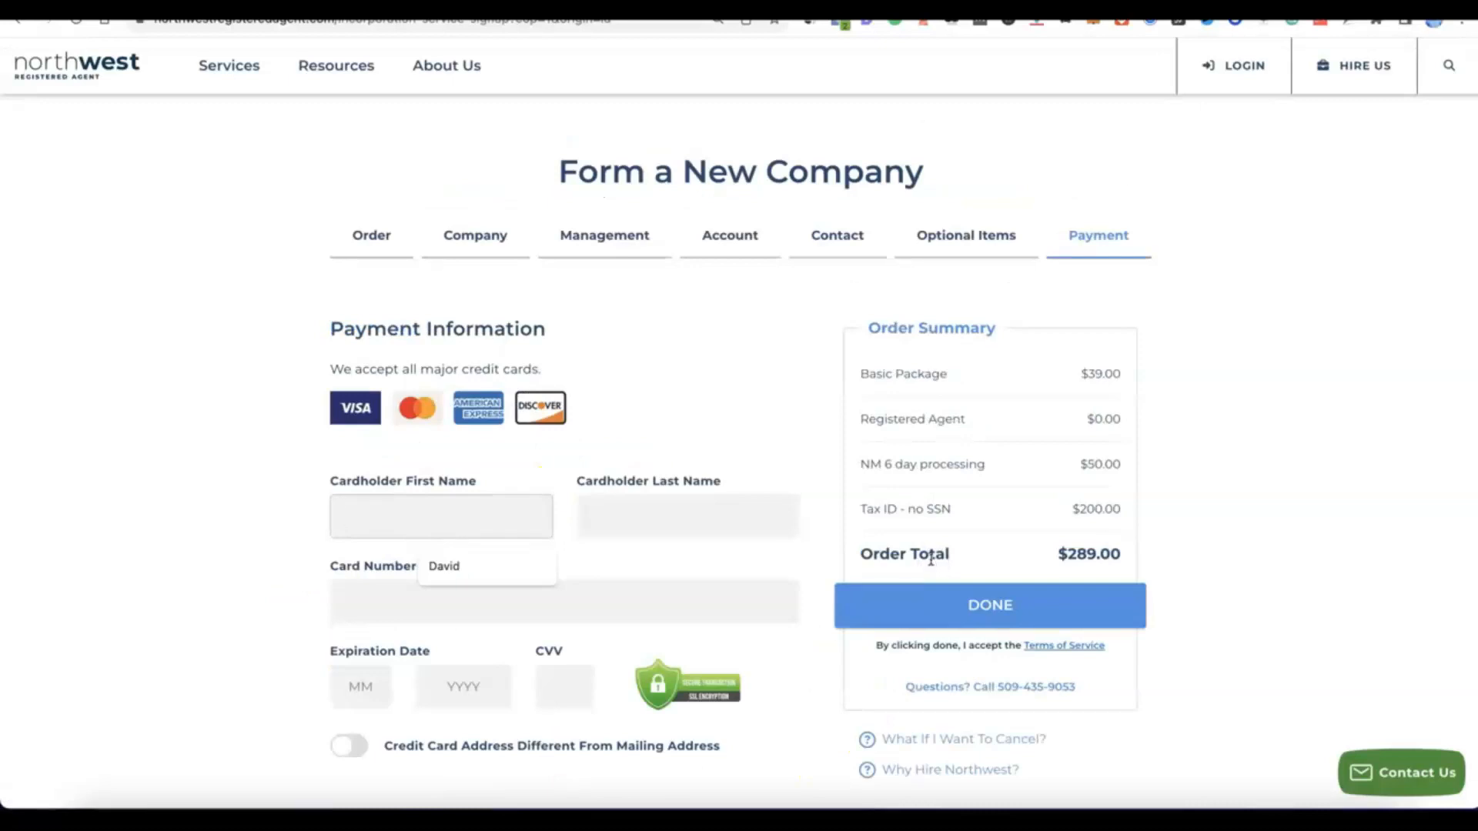
scroll(931, 508, down, 2)
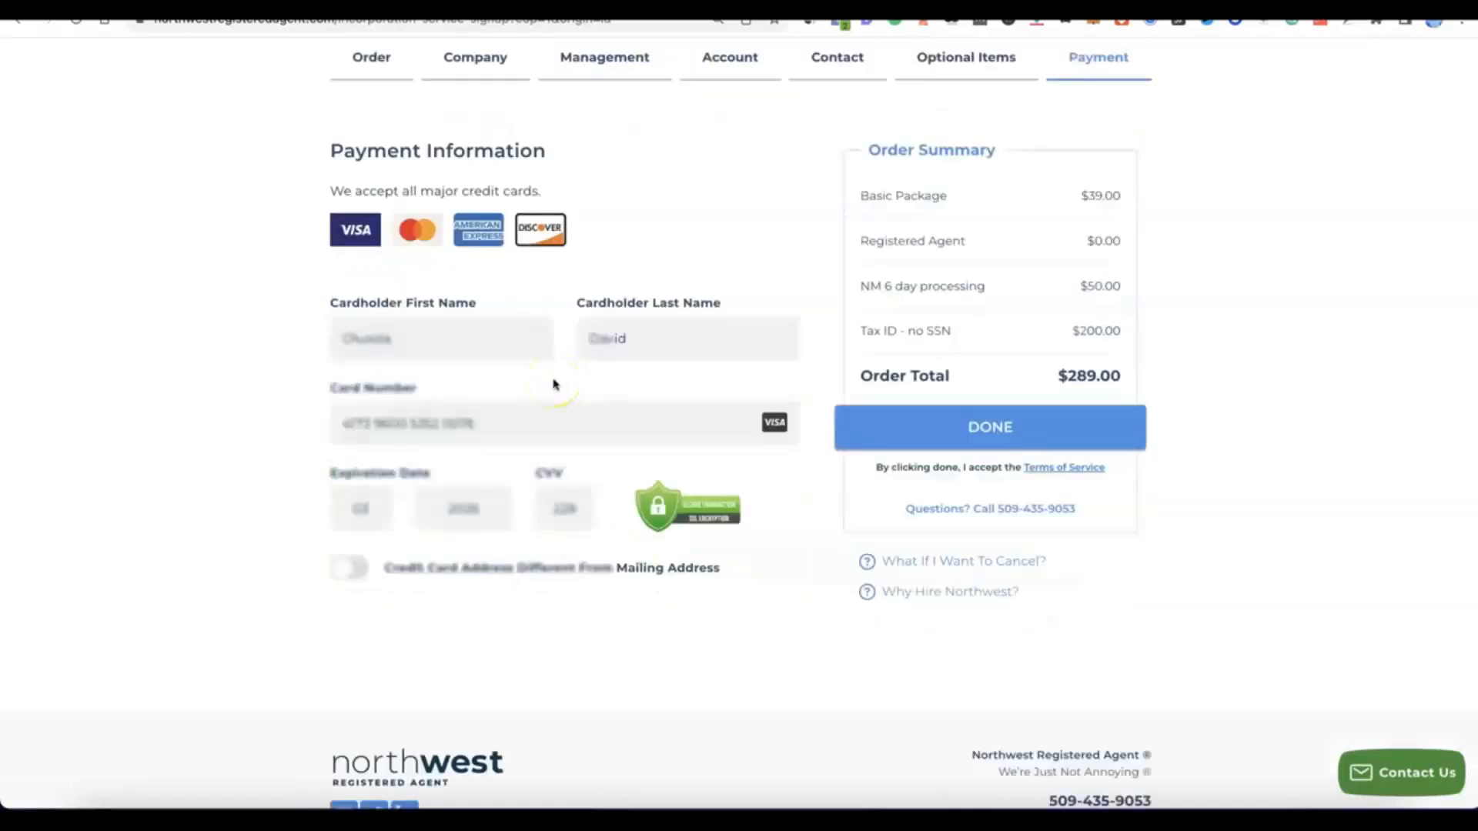
click(933, 428)
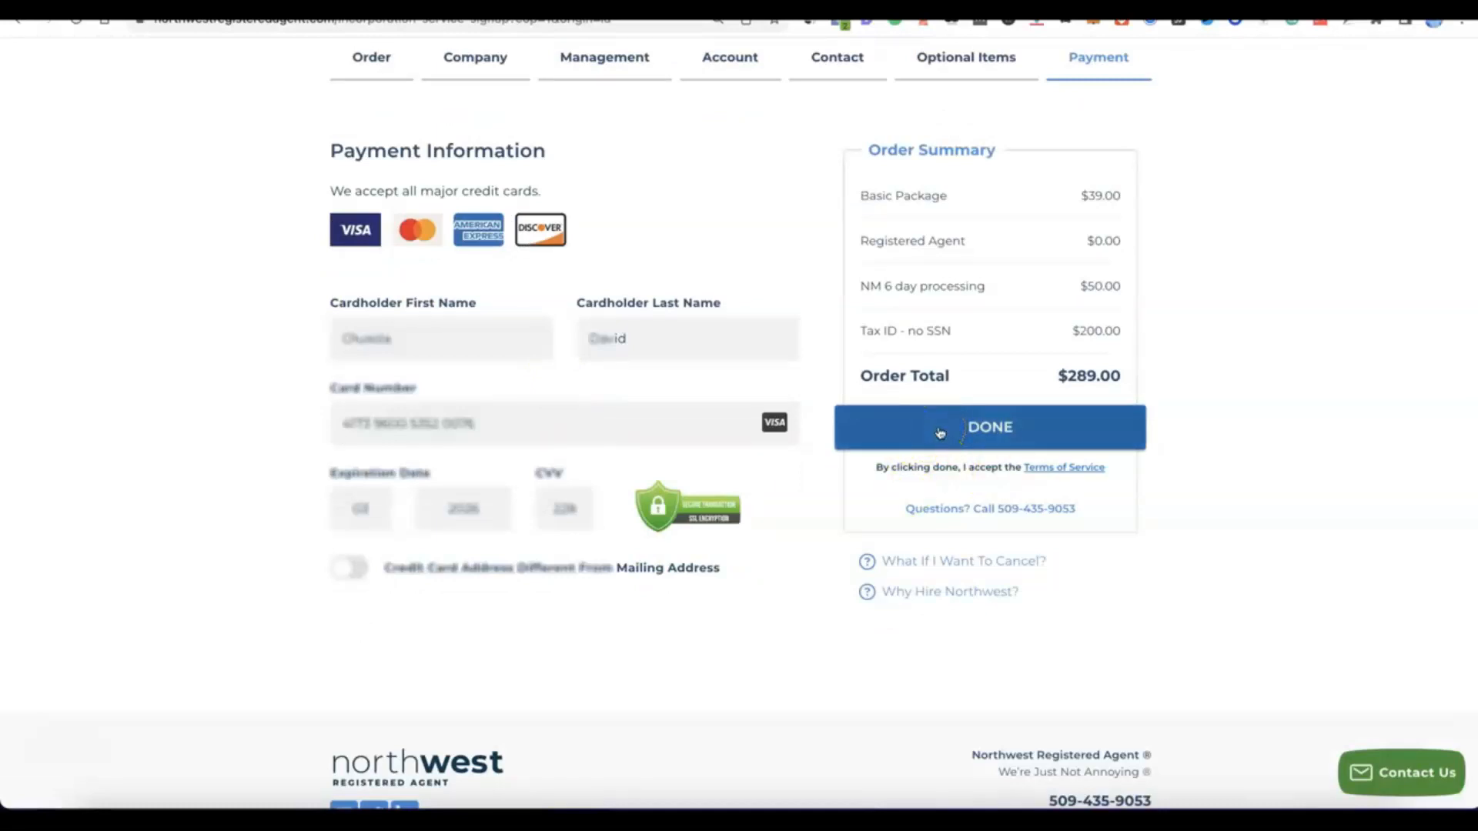
click(940, 432)
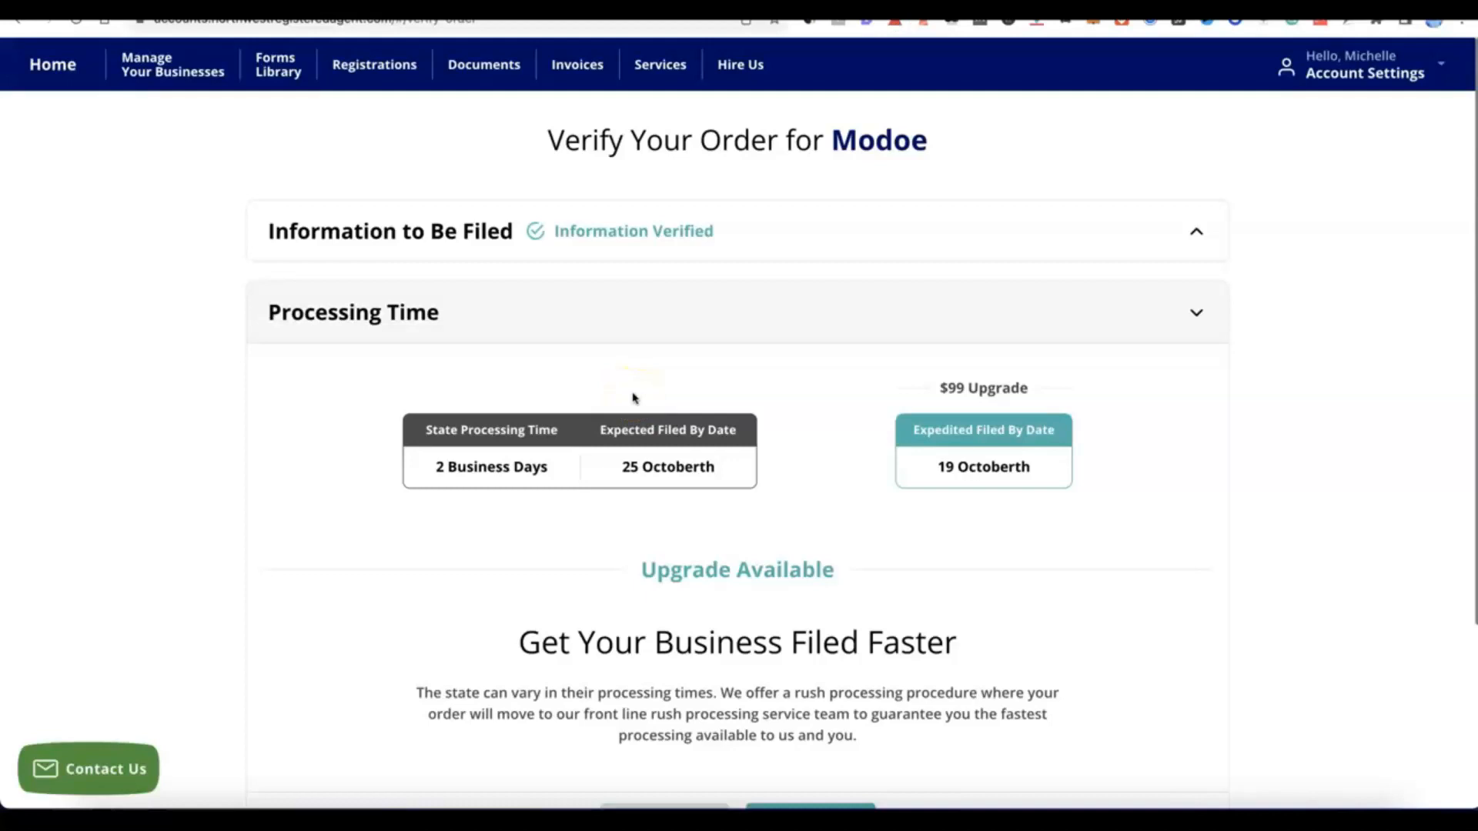
Step: Keep the standard processing time, decline the additional business items, and submit the verified order
click(635, 423)
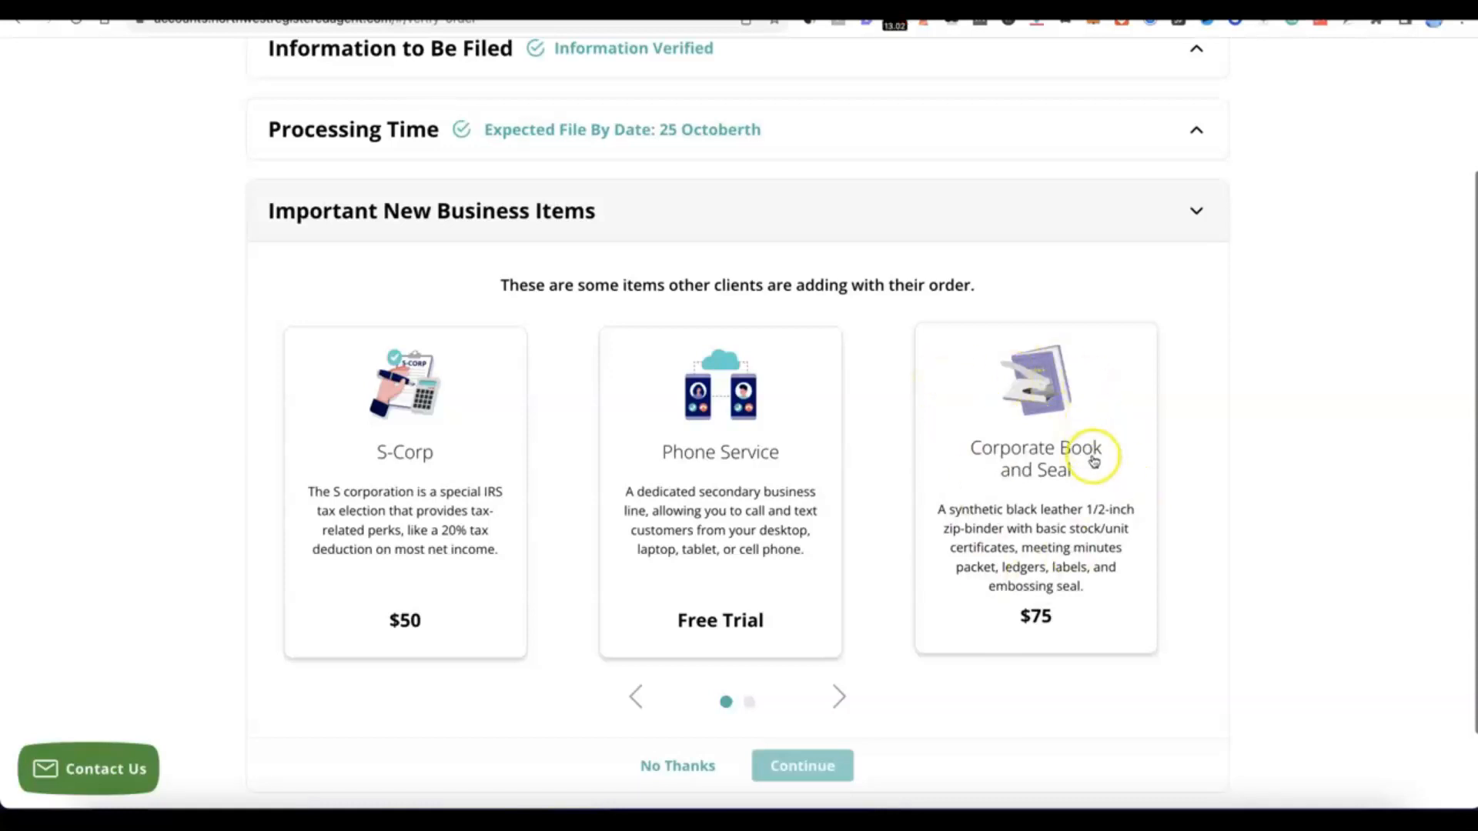
scroll(907, 419, down, 2)
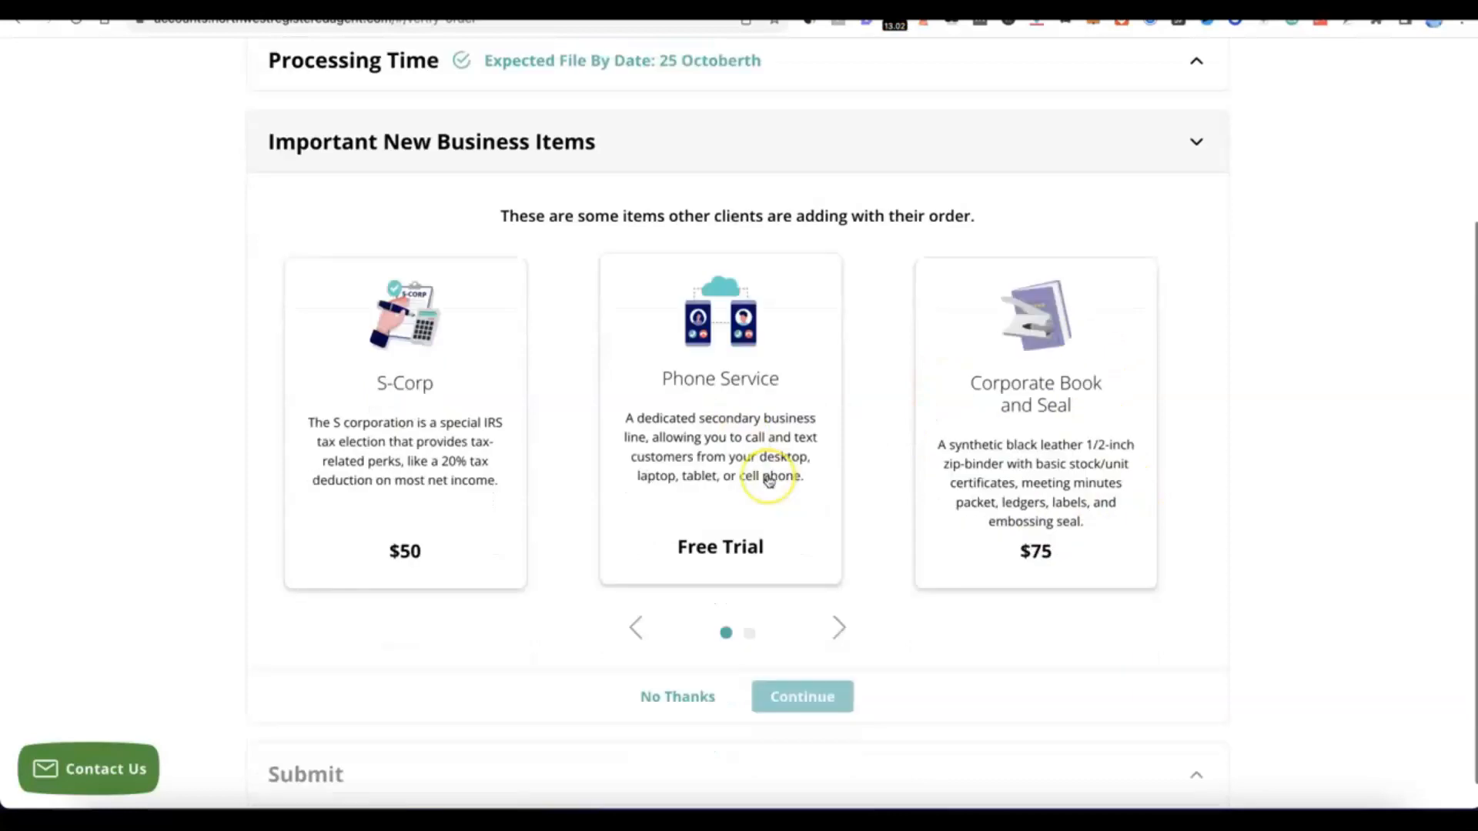
scroll(768, 479, down, 1)
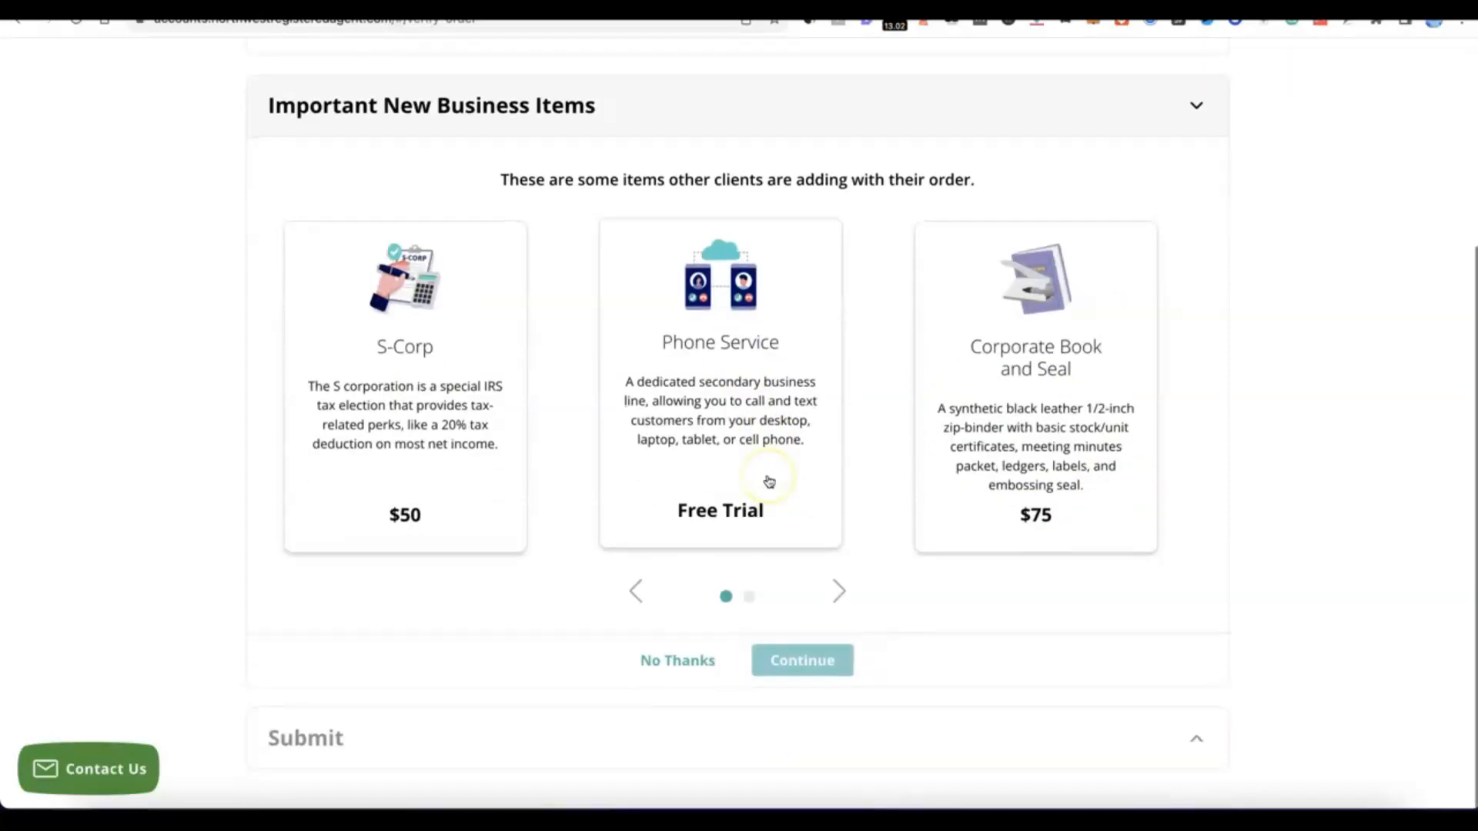
click(687, 664)
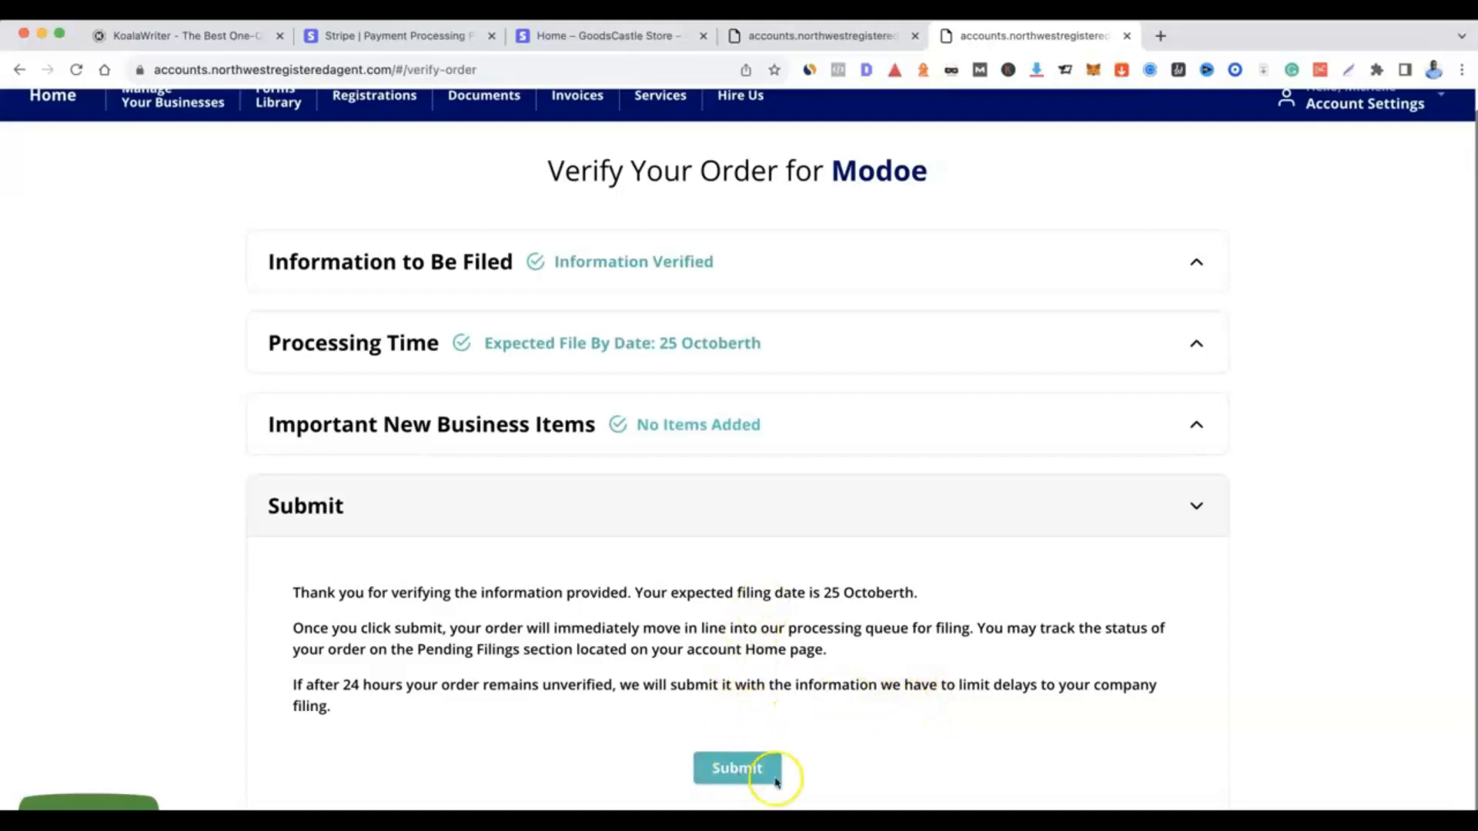
click(739, 767)
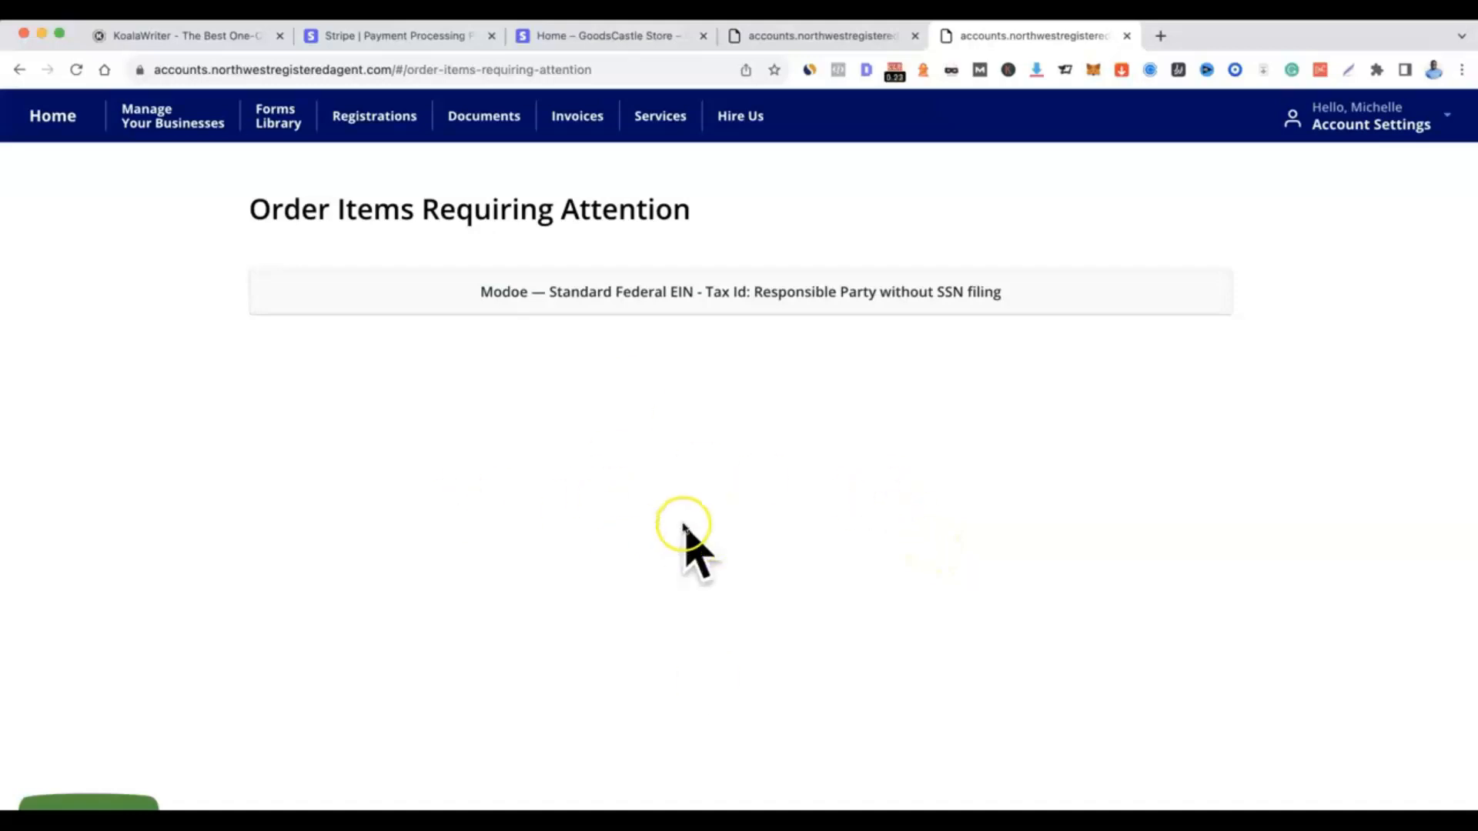
Step: Open the Standard Federal EIN item without SSN for Modoe and select the existing contact as the responsible party
click(683, 291)
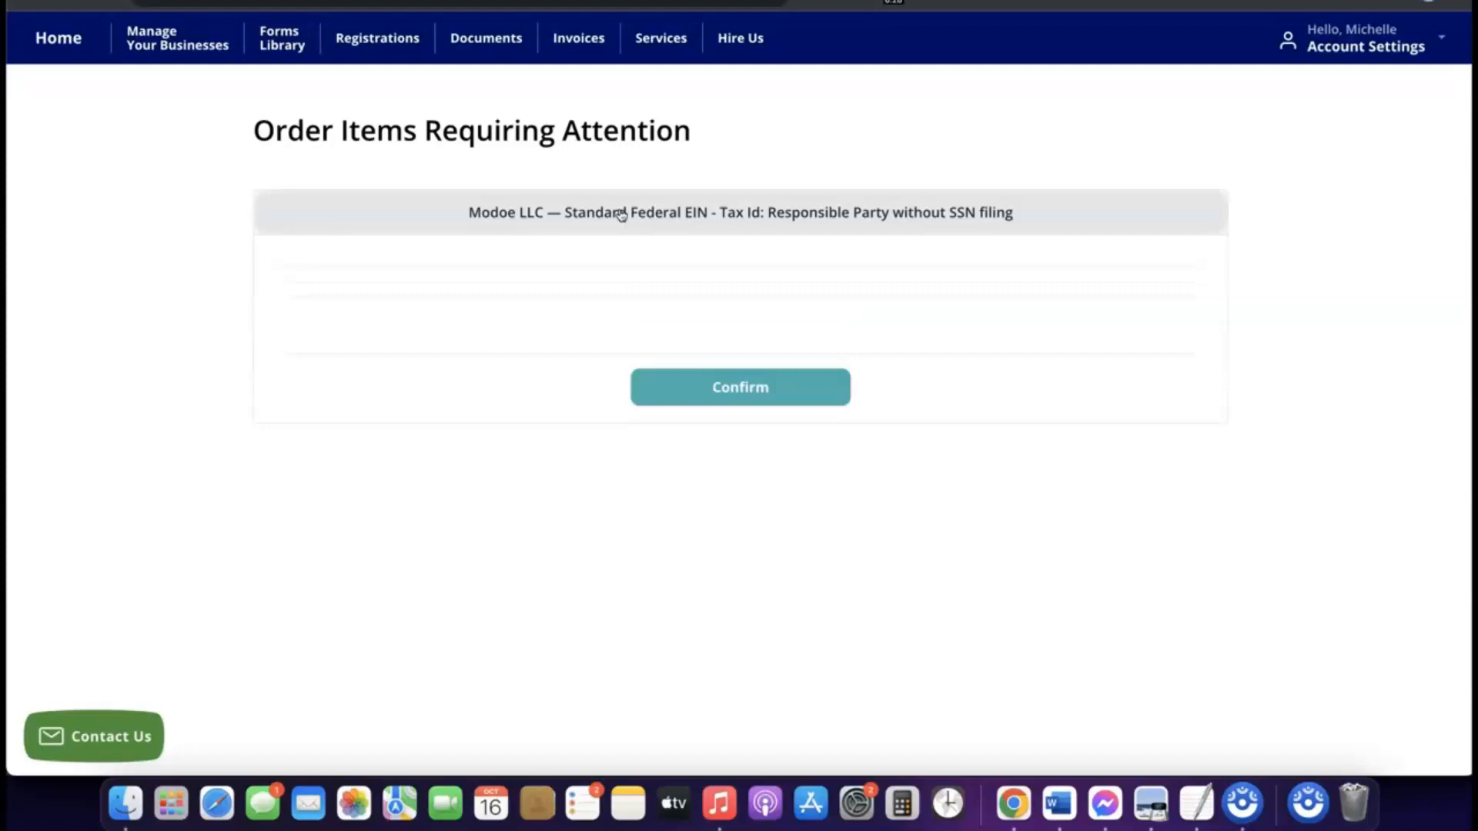
scroll(560, 348, down, 1)
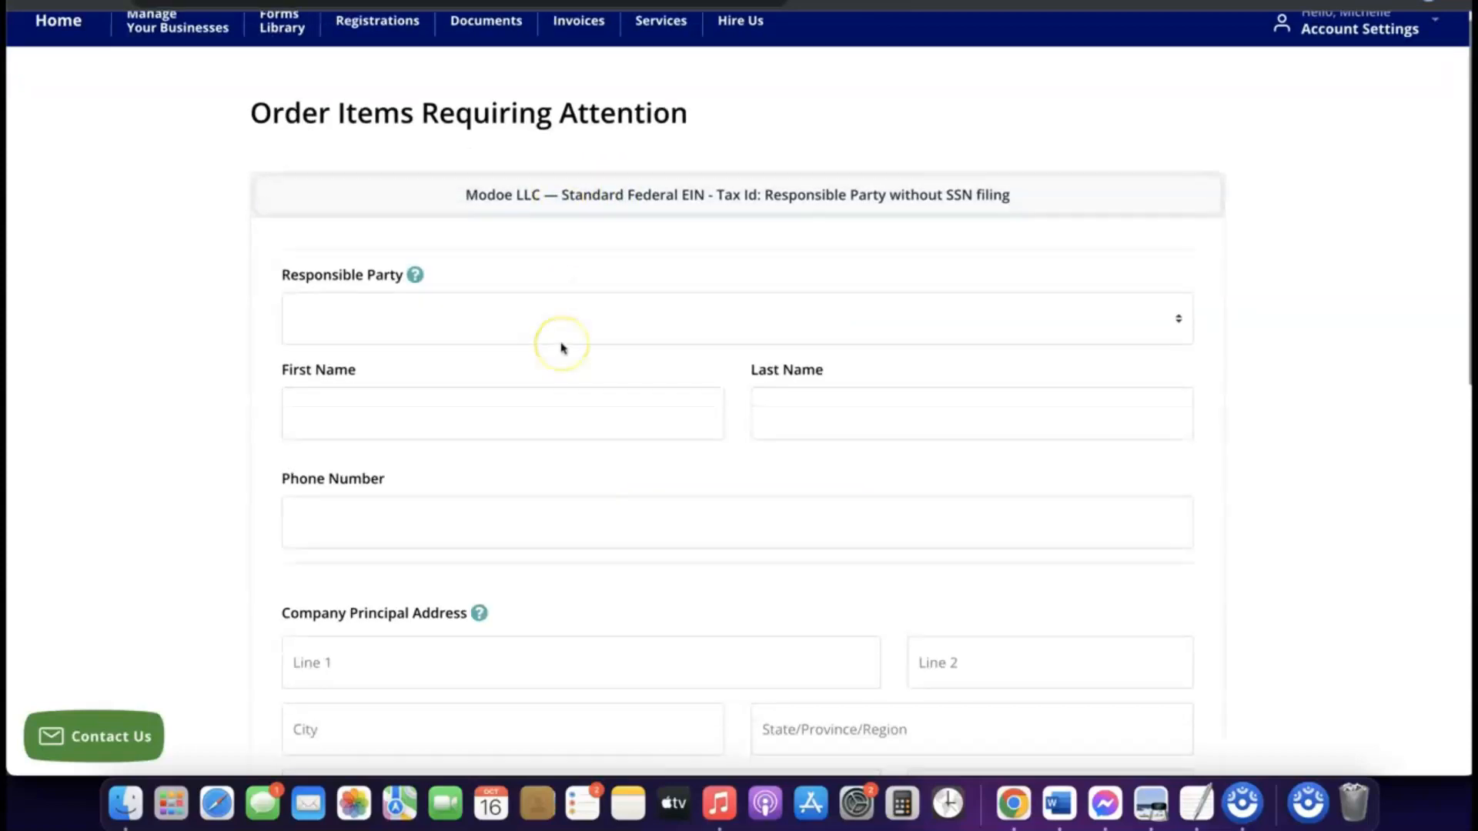
scroll(560, 348, down, 2)
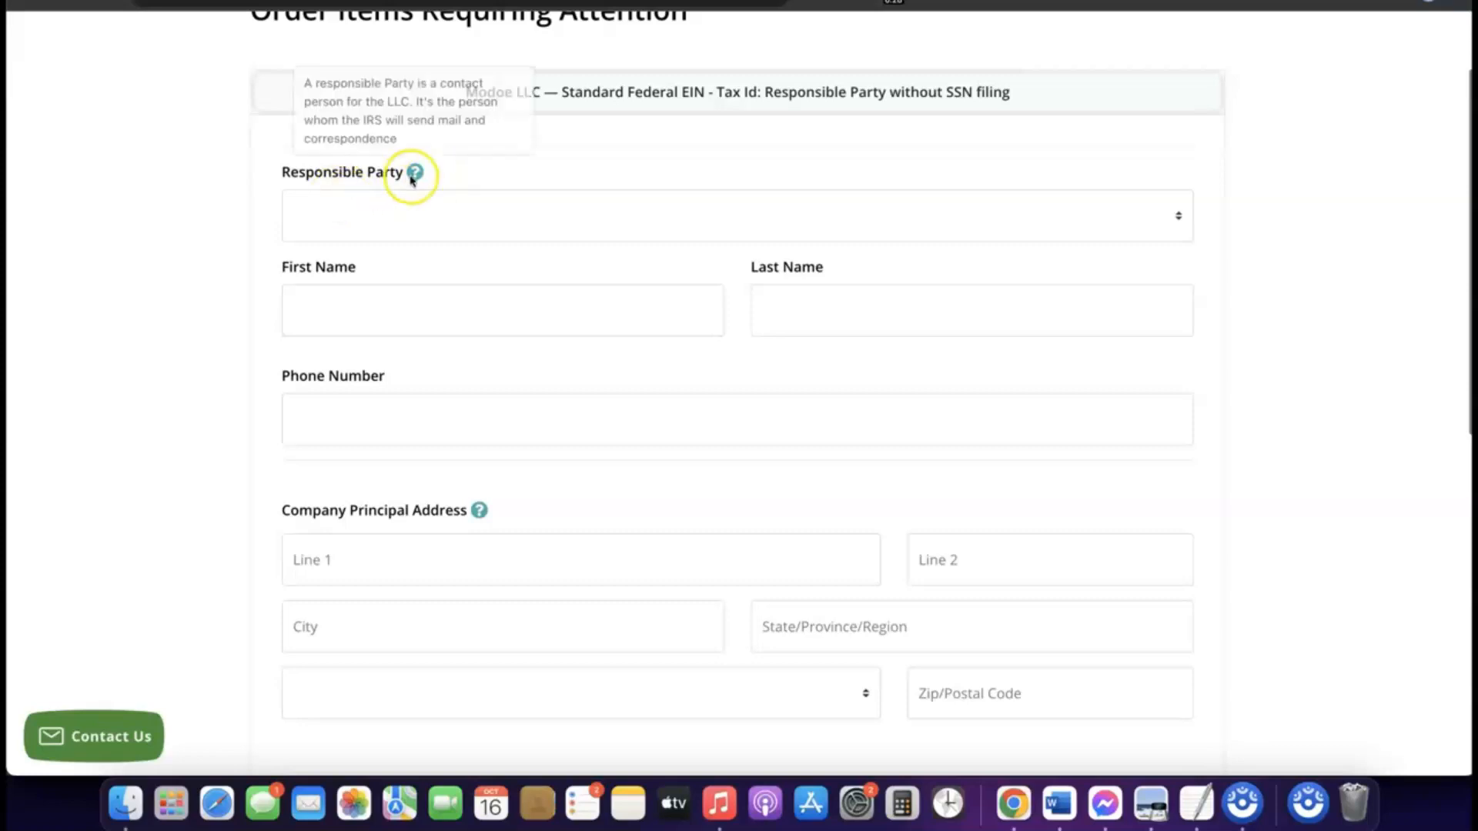
click(405, 205)
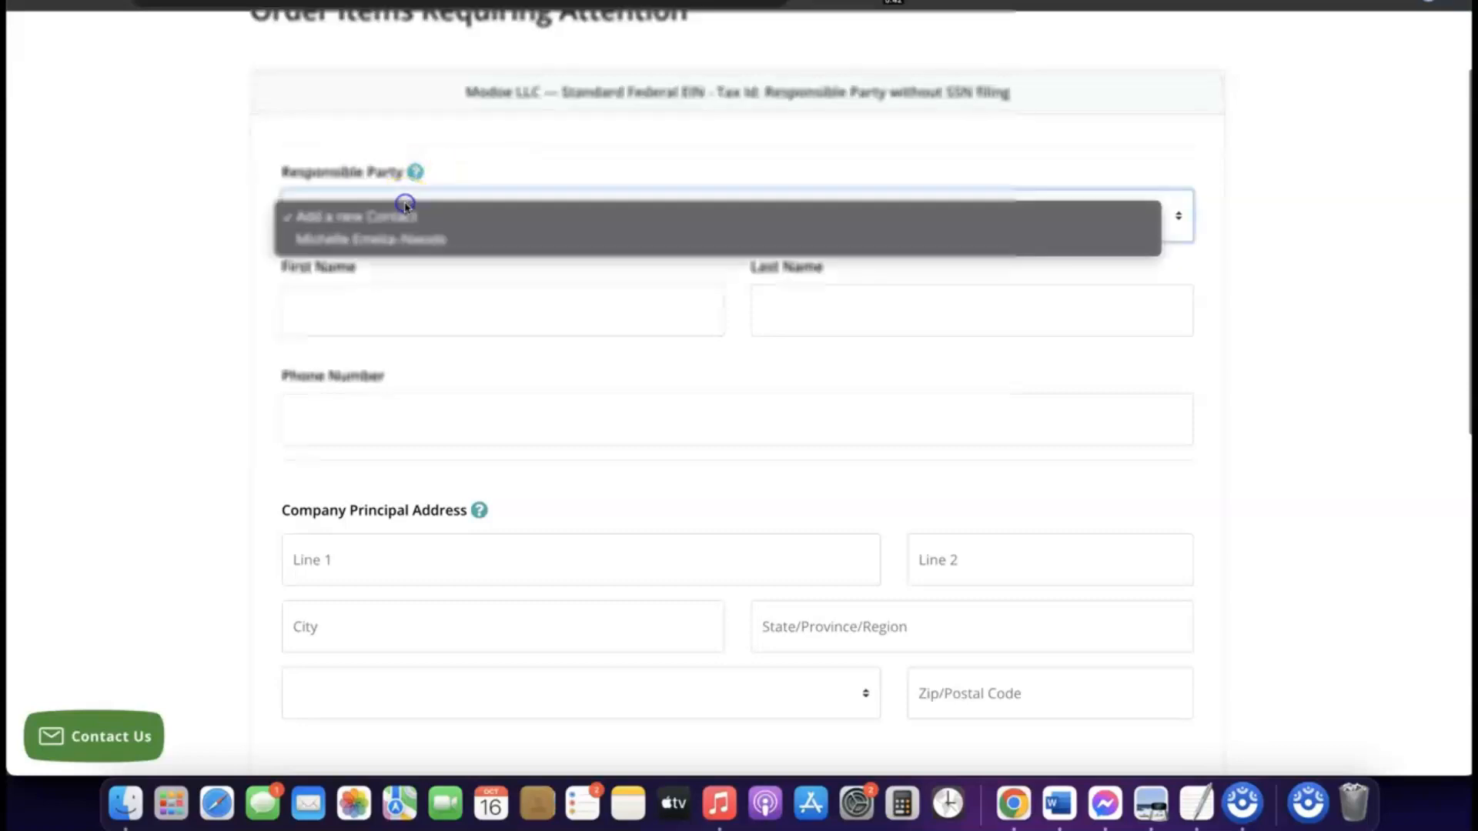
click(390, 243)
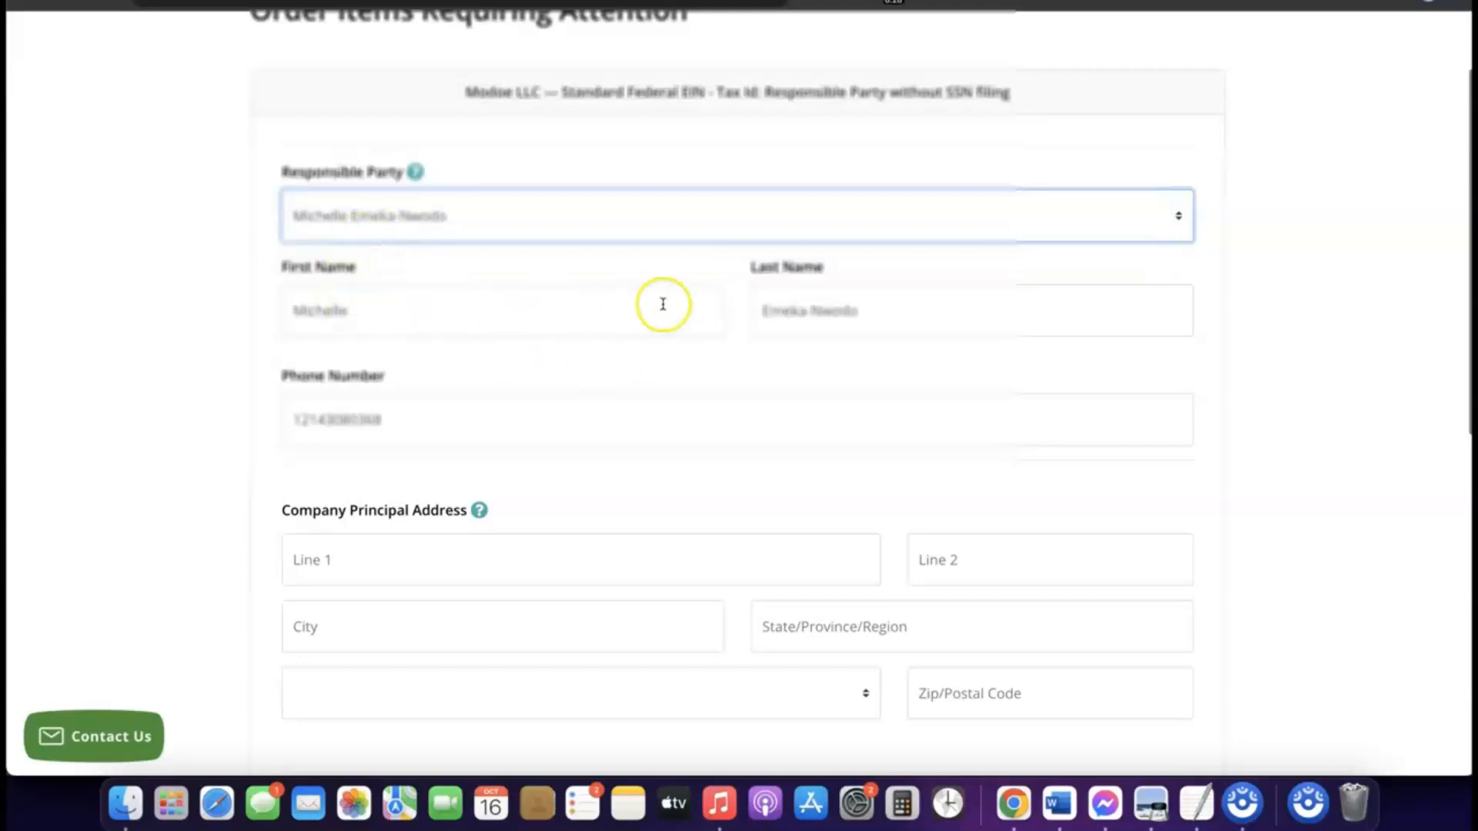
Step: Fill in the company principal address with the street, suite, city, state, country and postal code
scroll(614, 364, down, 3)
scroll(613, 364, down, 3)
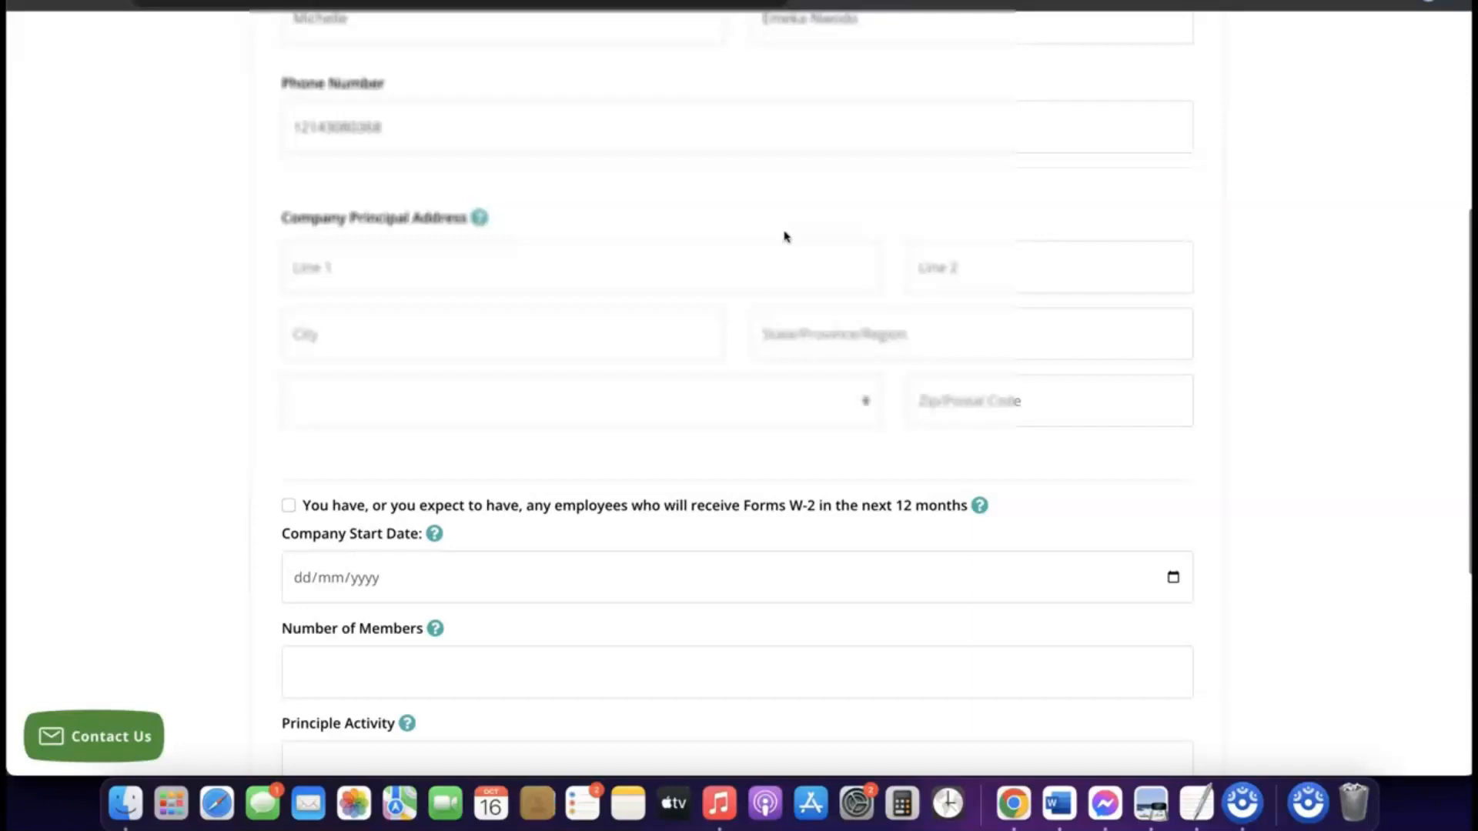
scroll(640, 215, down, 2)
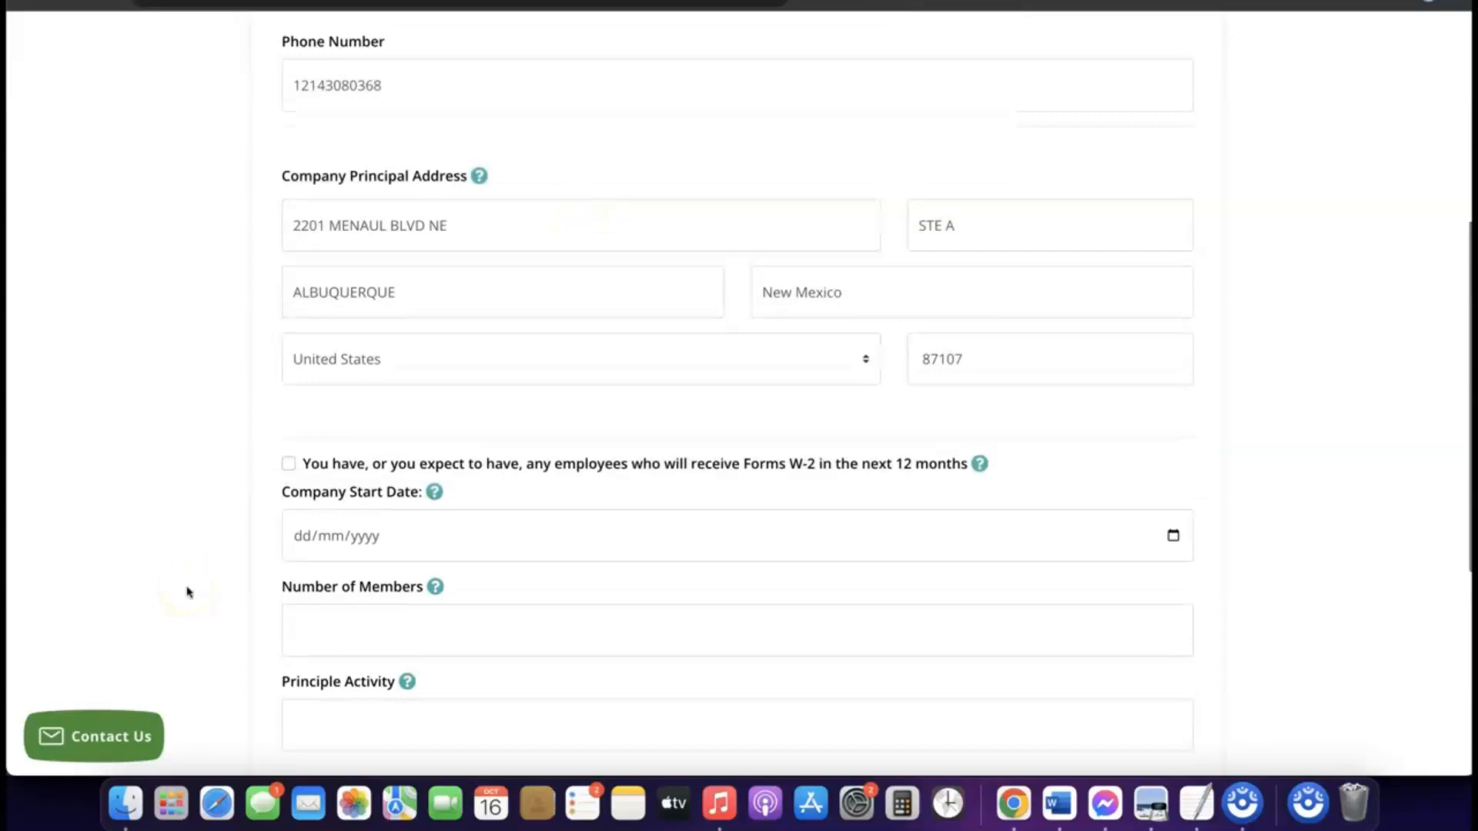
Step: Set the company start date to 16/01/2024
scroll(423, 544, down, 2)
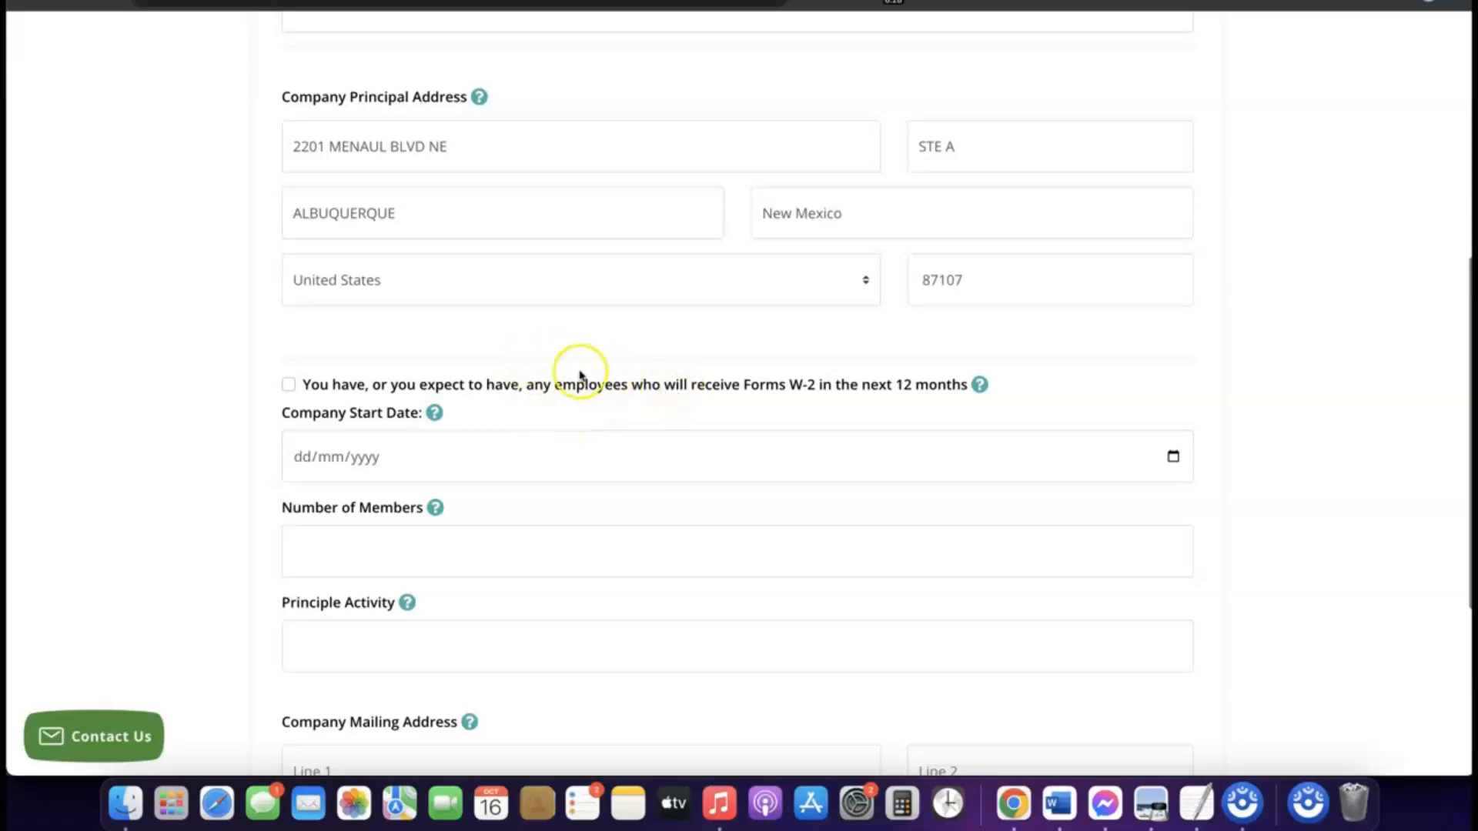
scroll(331, 378, down, 1)
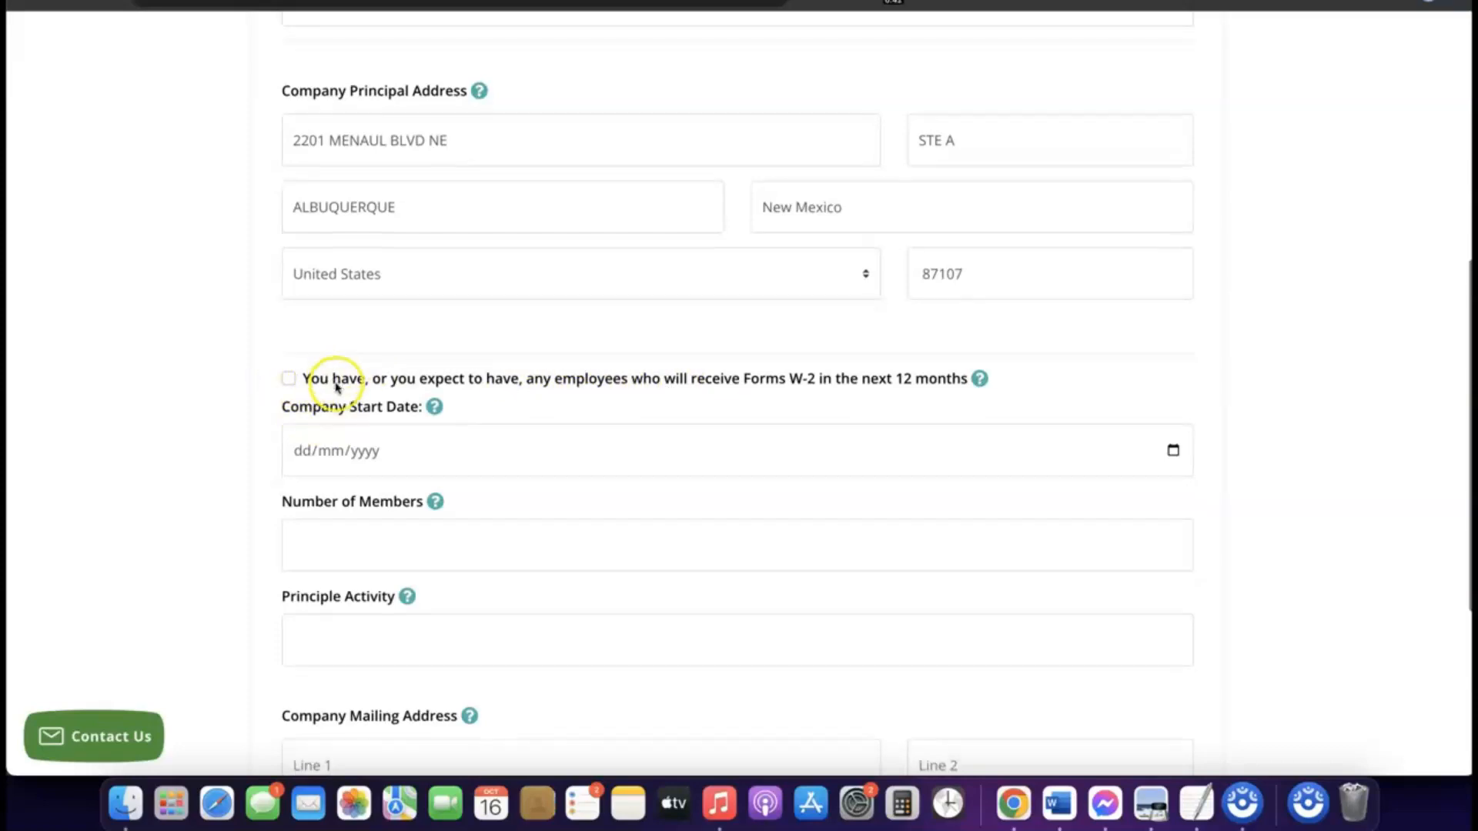
scroll(343, 365, down, 2)
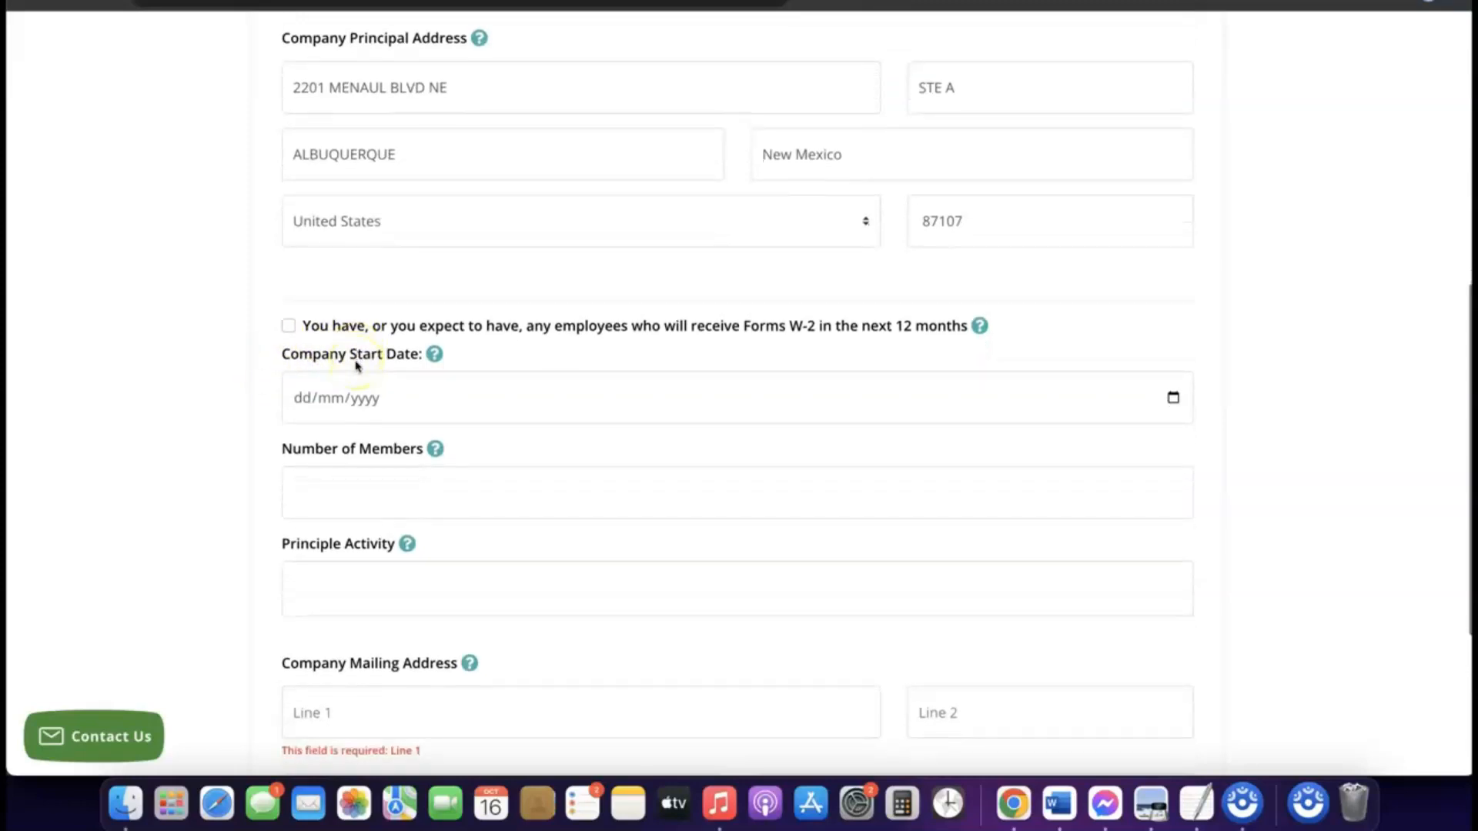
click(358, 393)
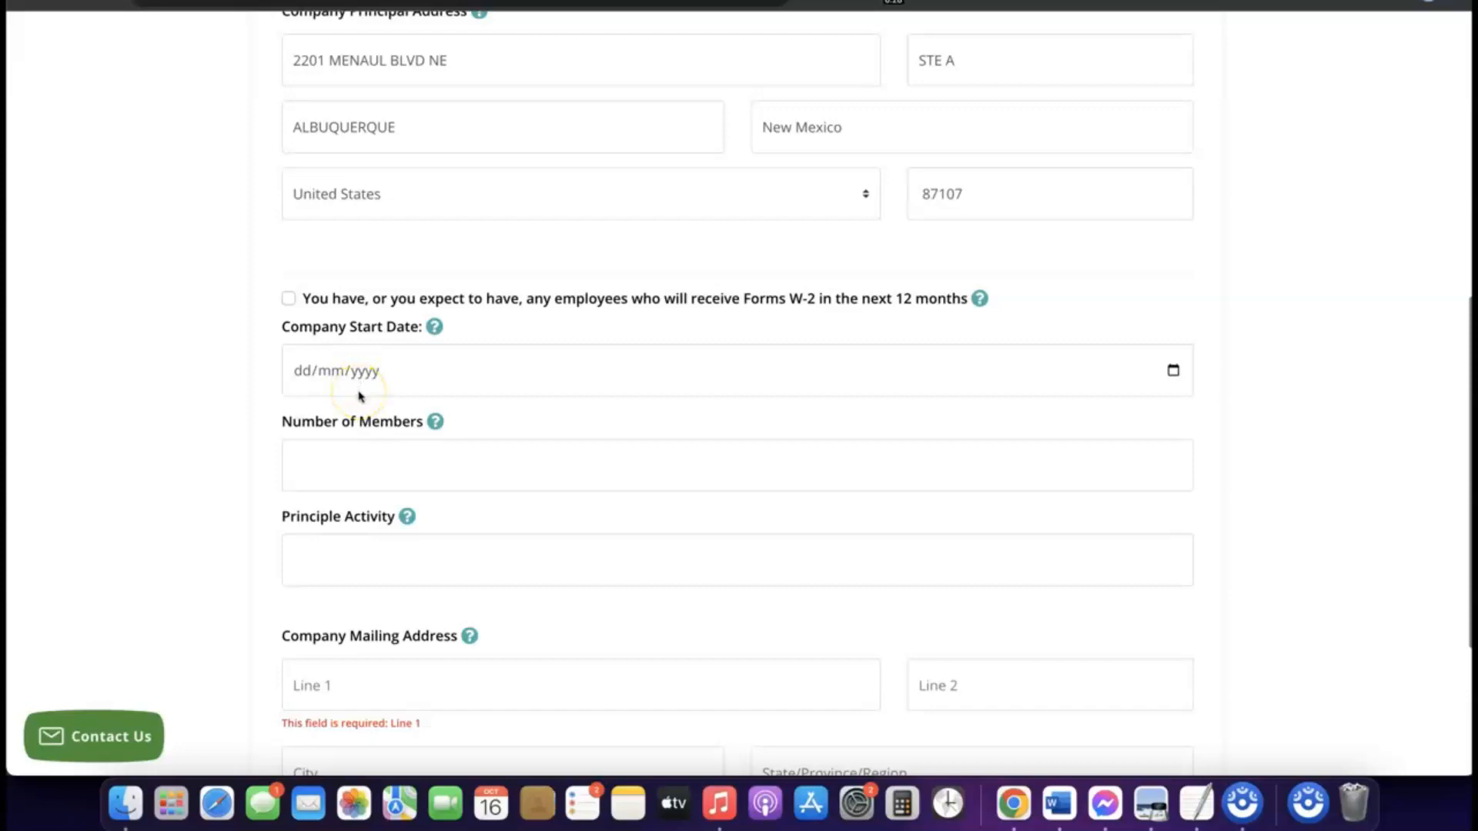
click(351, 373)
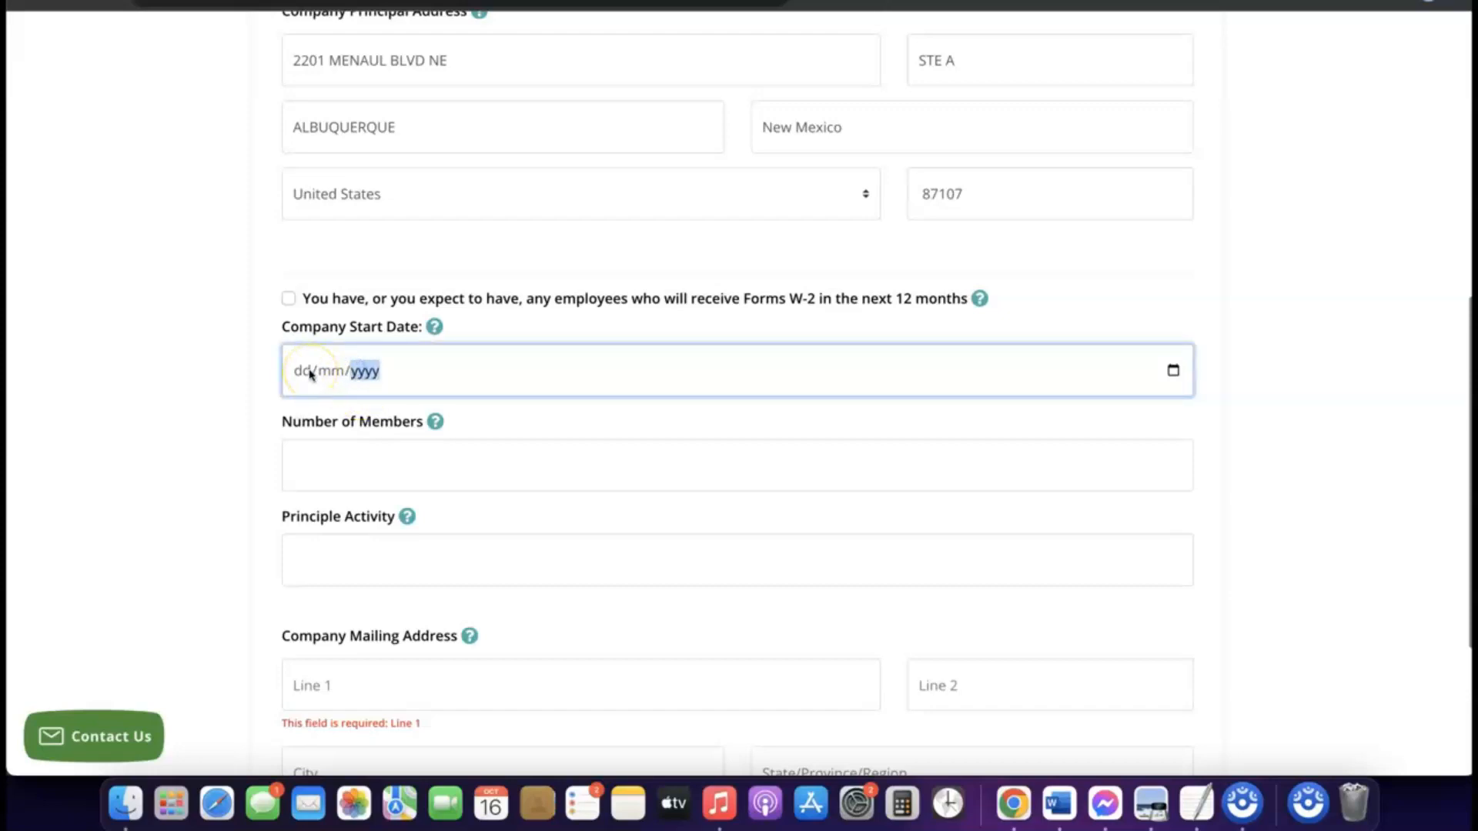
click(410, 337)
click(435, 327)
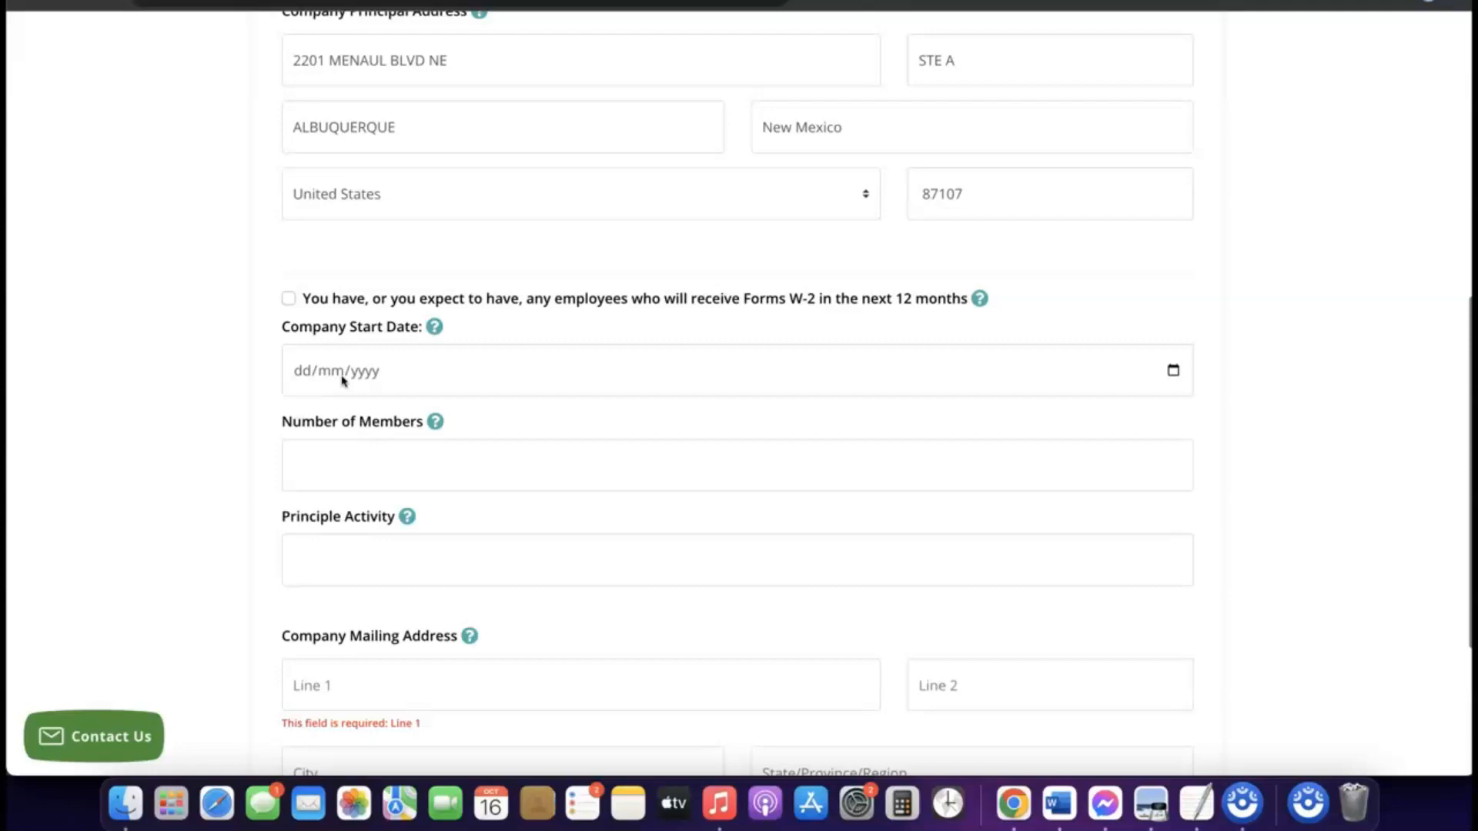
click(1175, 371)
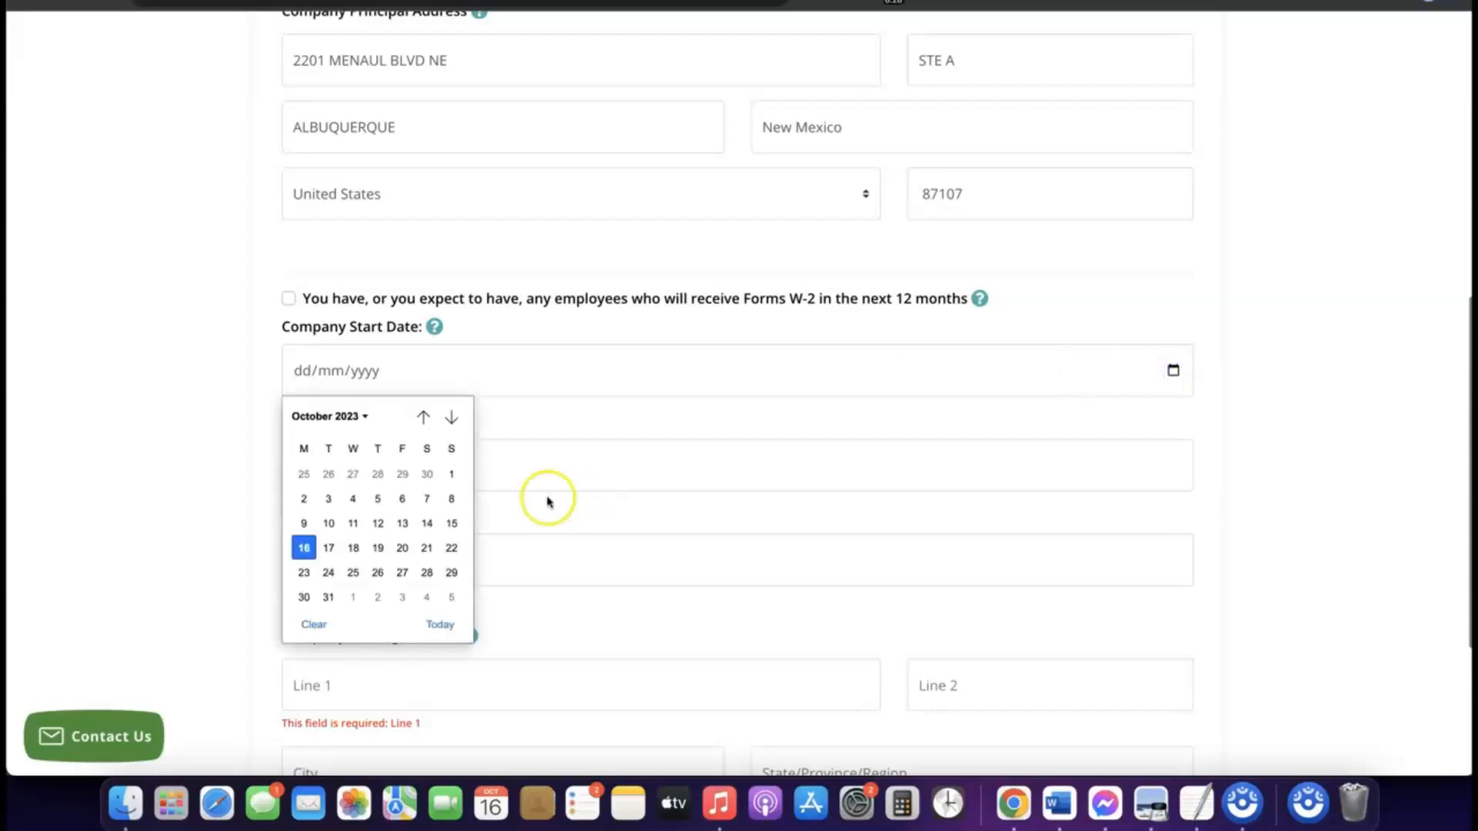
click(362, 415)
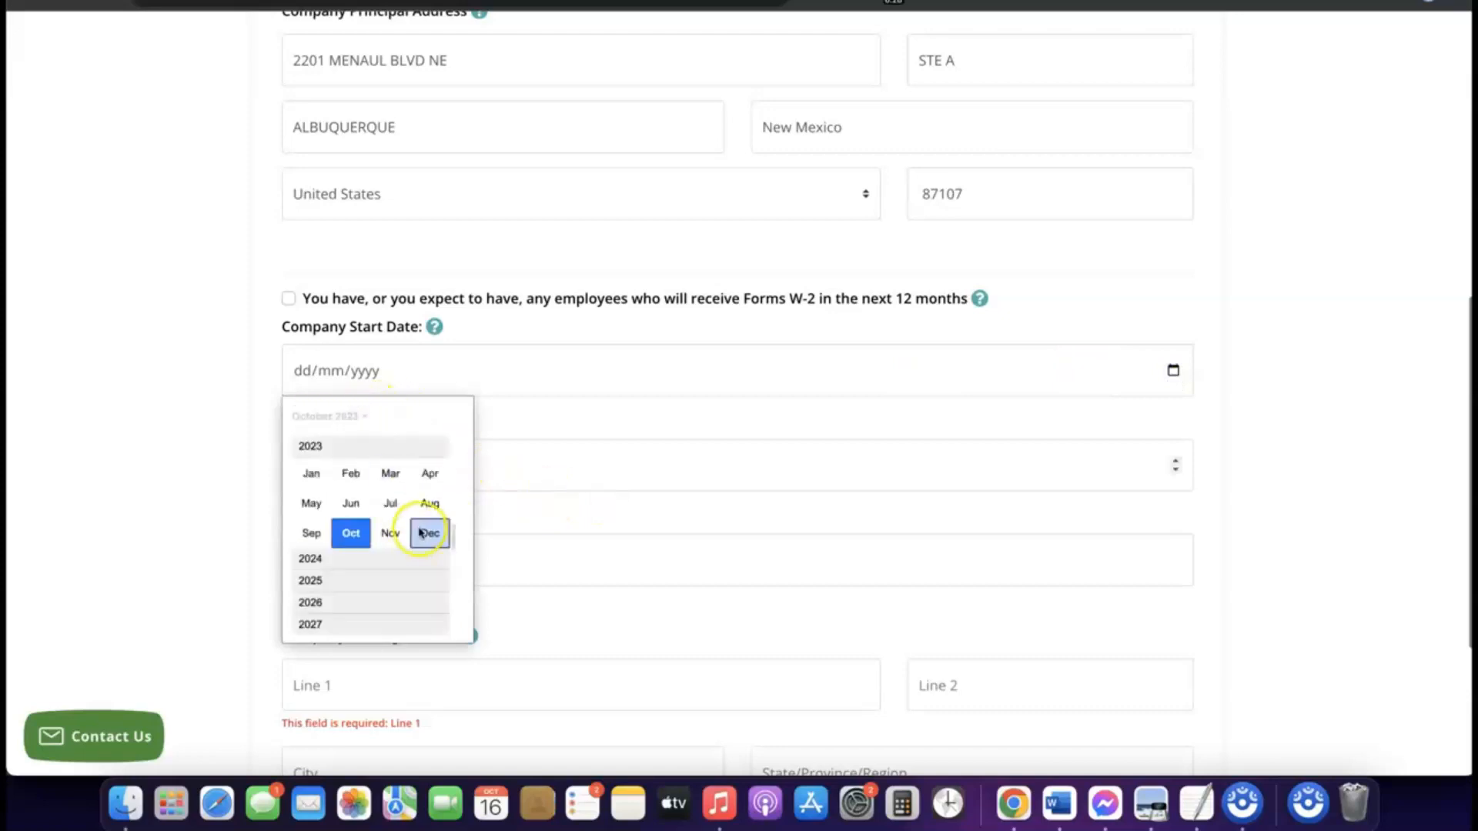
click(322, 561)
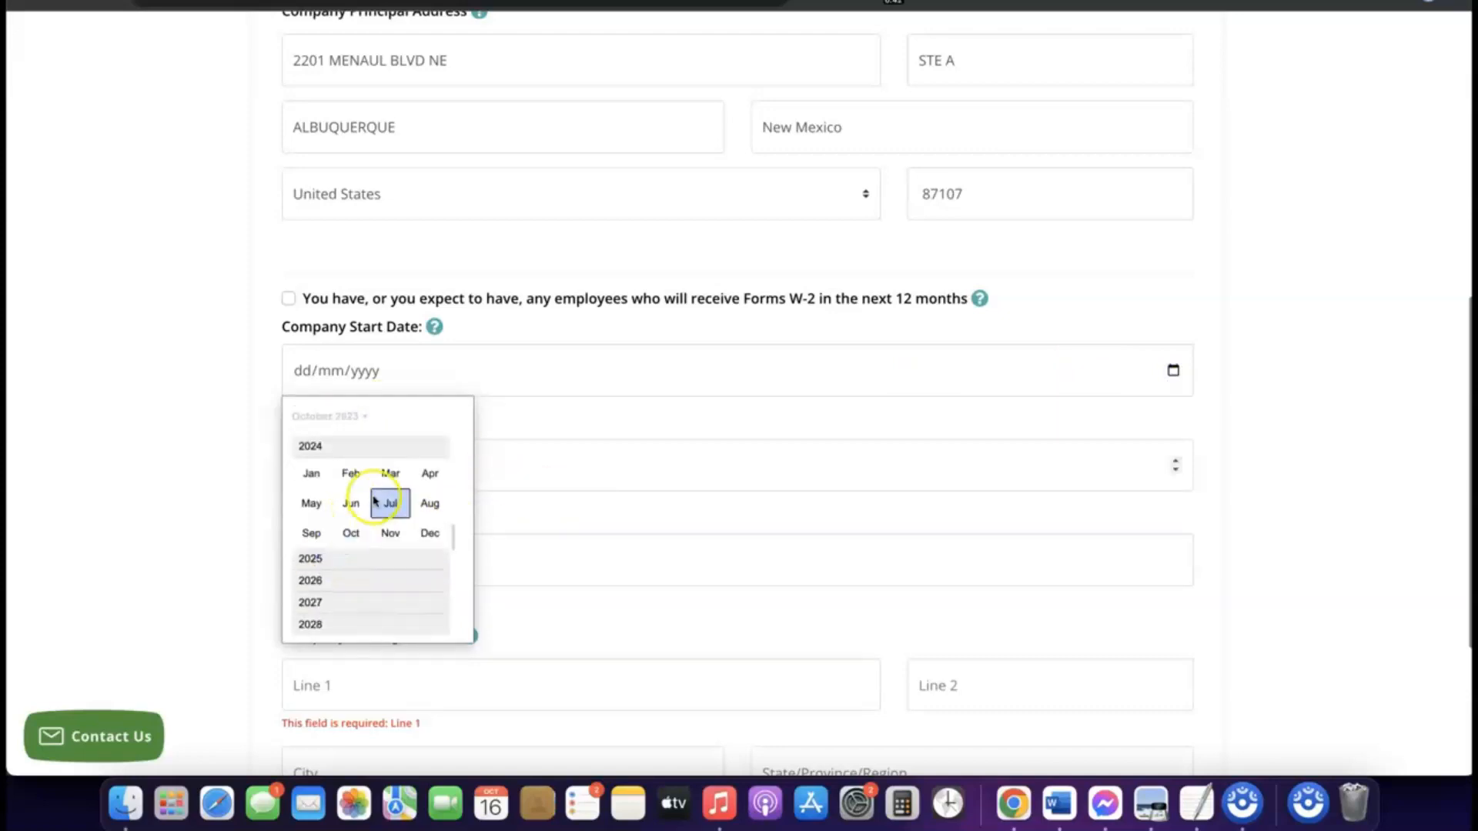
click(311, 480)
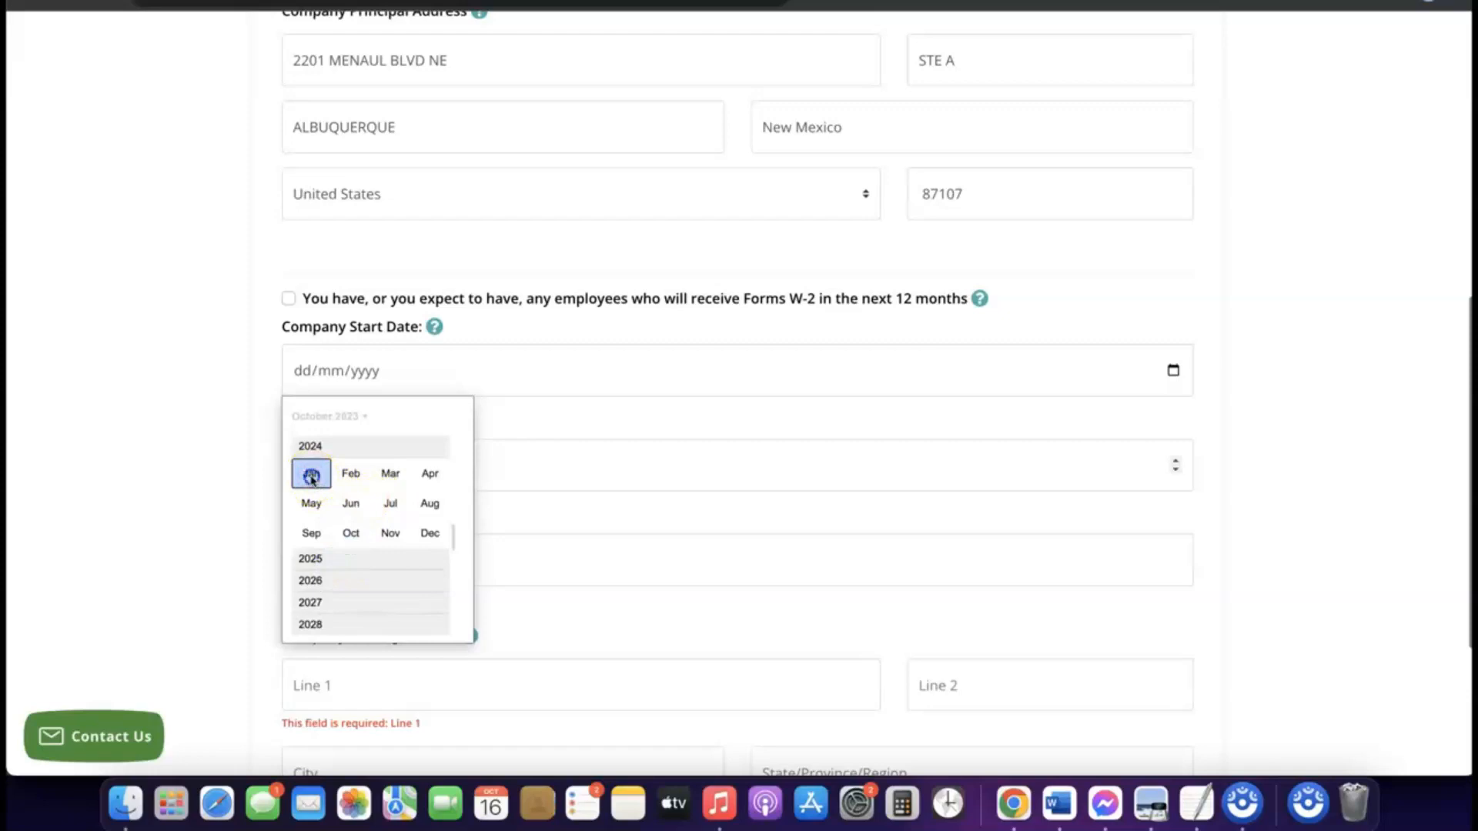
Step: Set the company's number of members to 1
scroll(615, 441, down, 1)
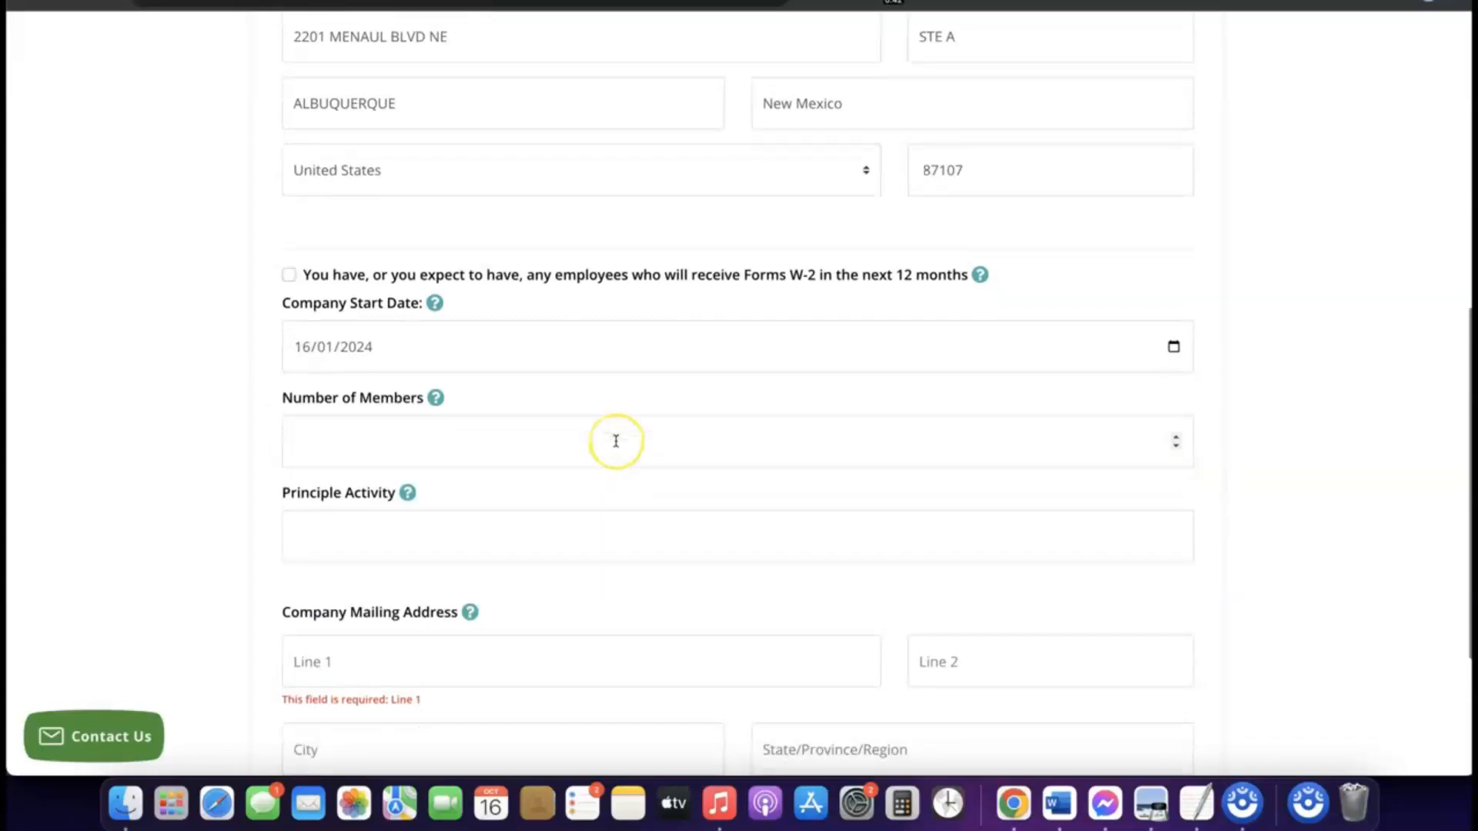
scroll(616, 441, down, 1)
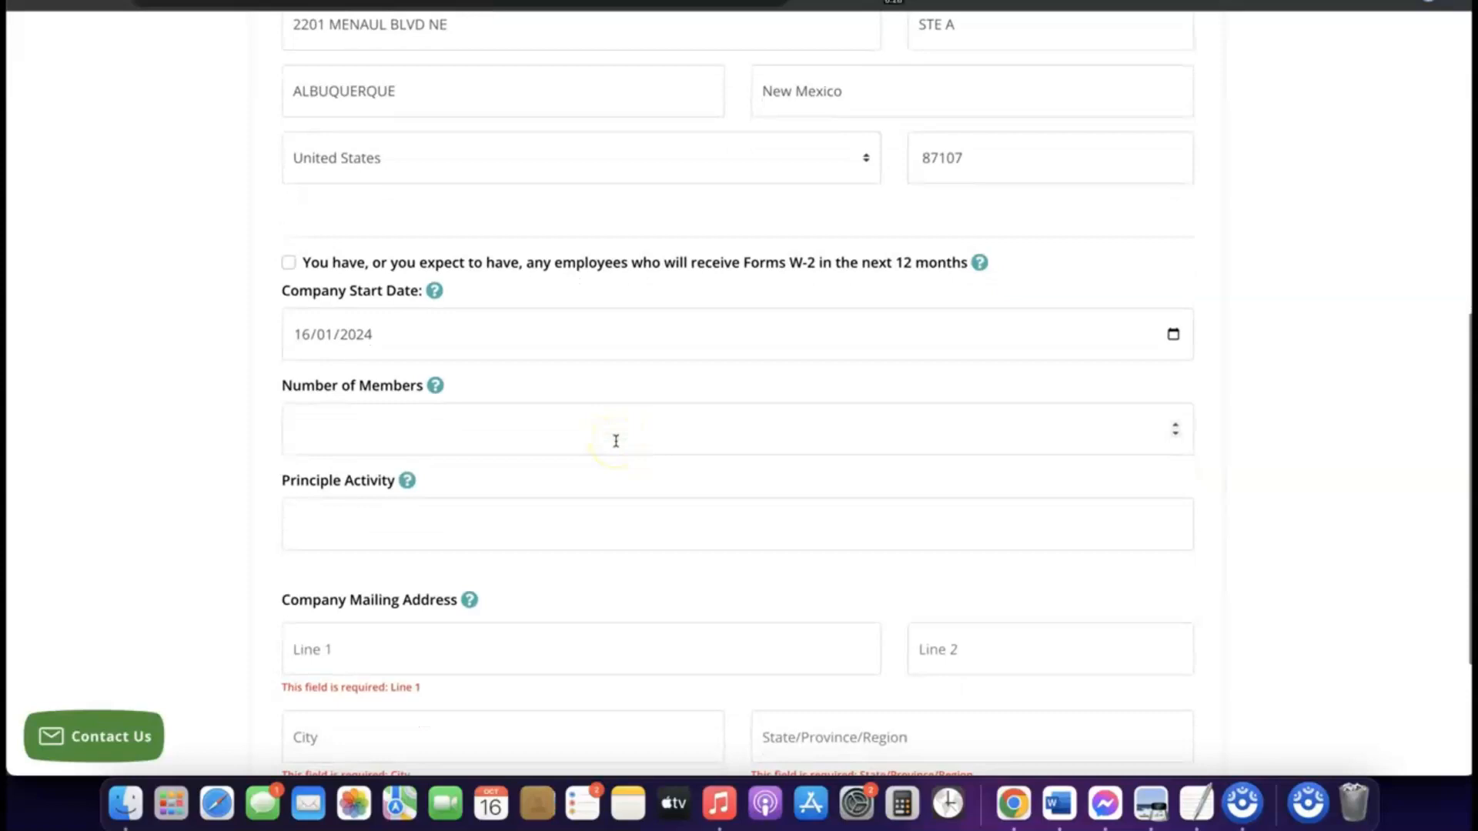
click(540, 434)
click(511, 426)
text(2)
Step: Enter eCommerce as the company's principle activity
scroll(512, 429, down, 2)
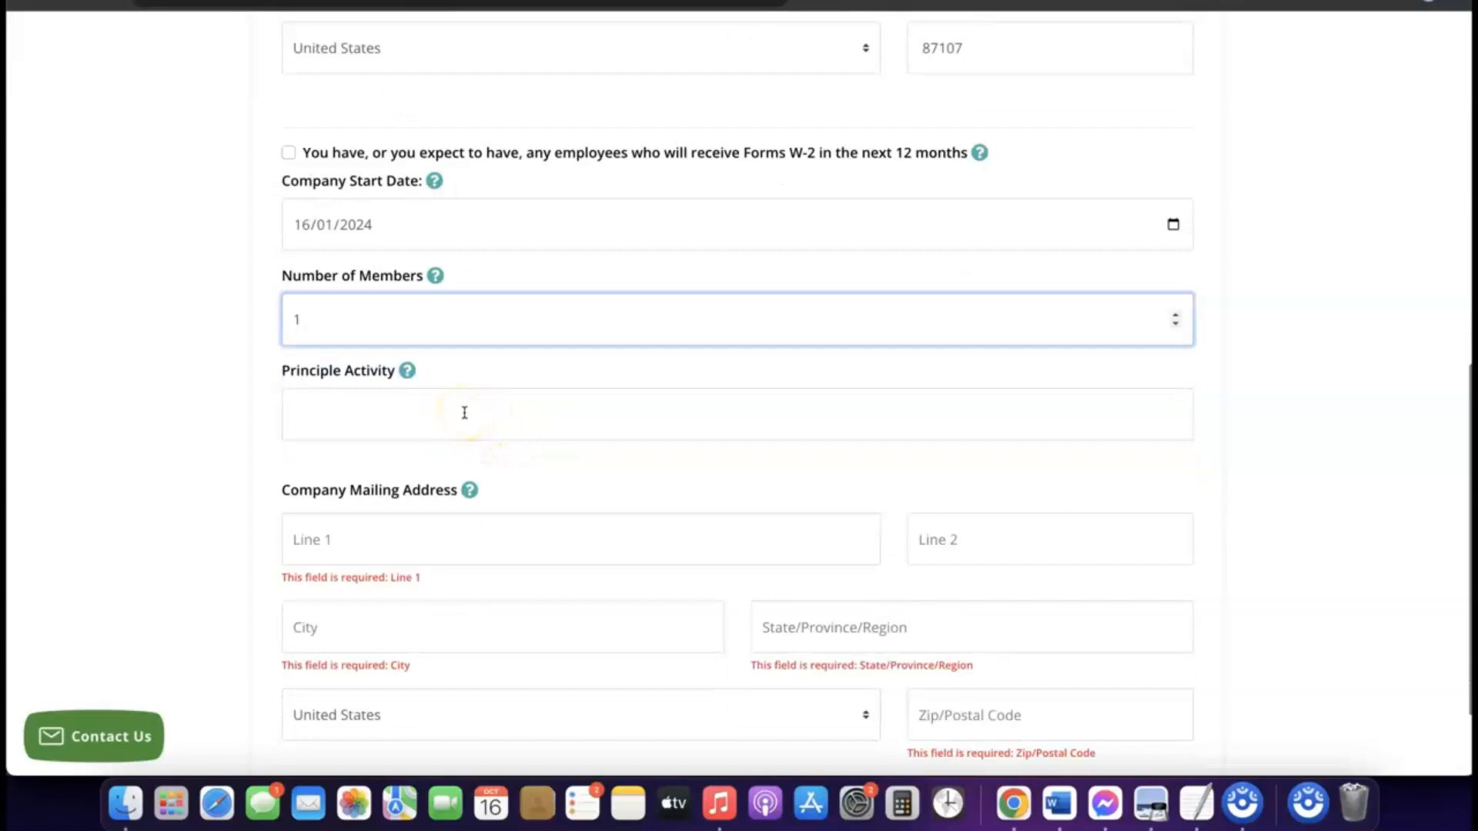
click(461, 409)
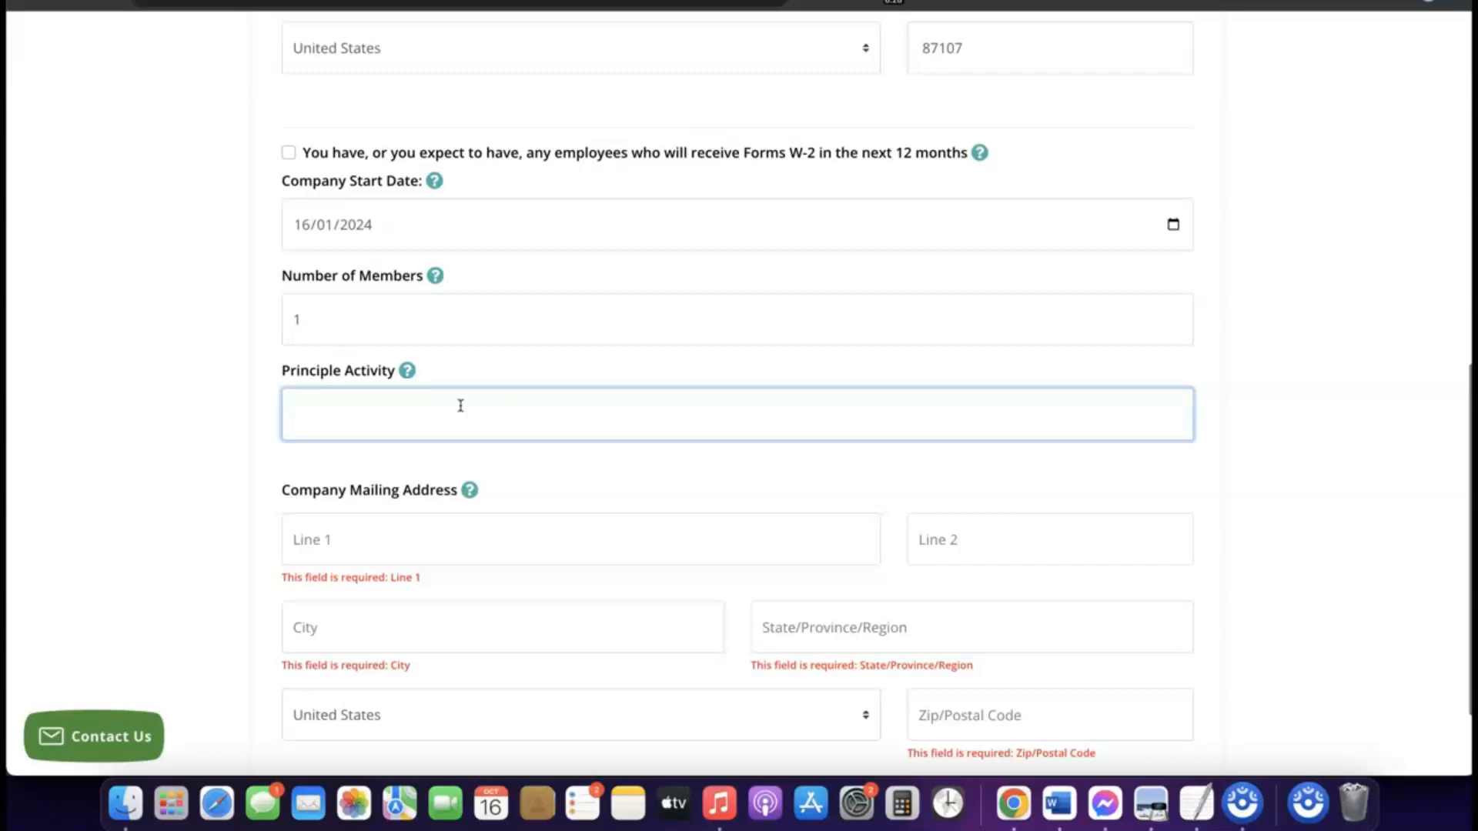
text(eCommerce)
Step: Copy the street line of the company principal address into the first line of the company mailing address
scroll(362, 280, up, 1)
scroll(416, 436, down, 4)
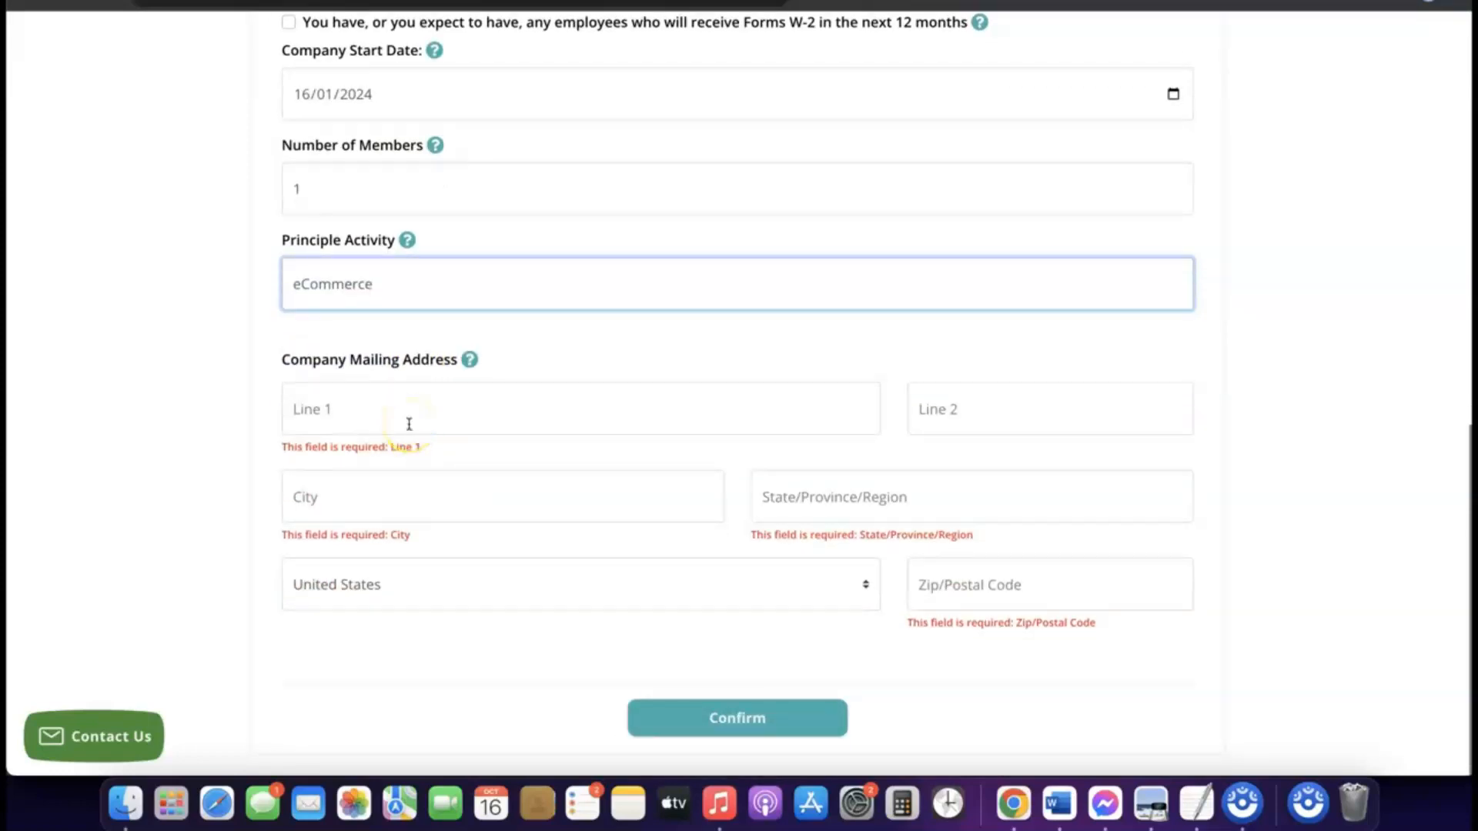
scroll(409, 424, up, 14)
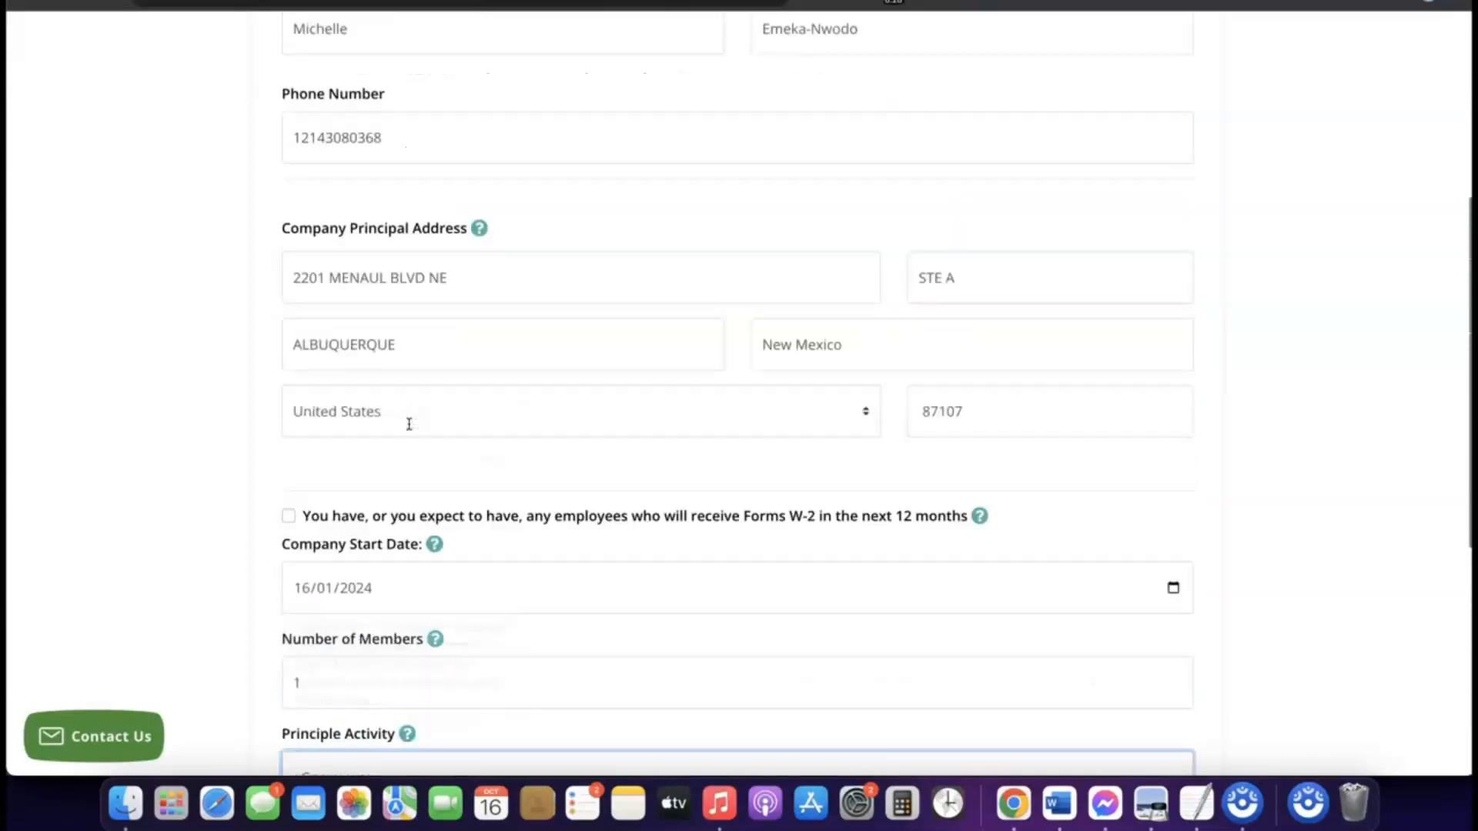
scroll(408, 424, down, 13)
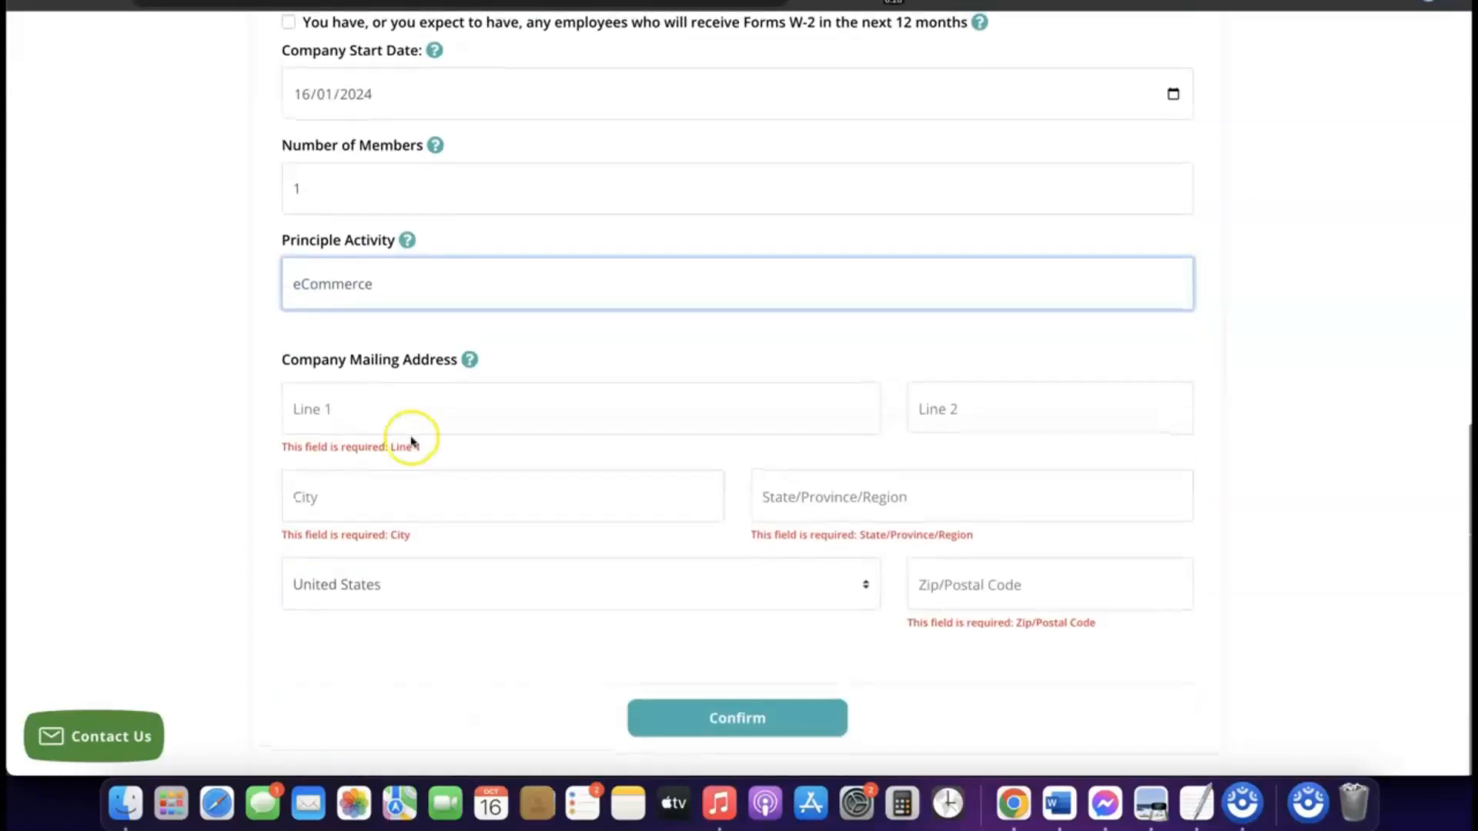
scroll(409, 424, up, 9)
scroll(412, 441, up, 2)
triple_click(409, 233)
right_click(409, 233)
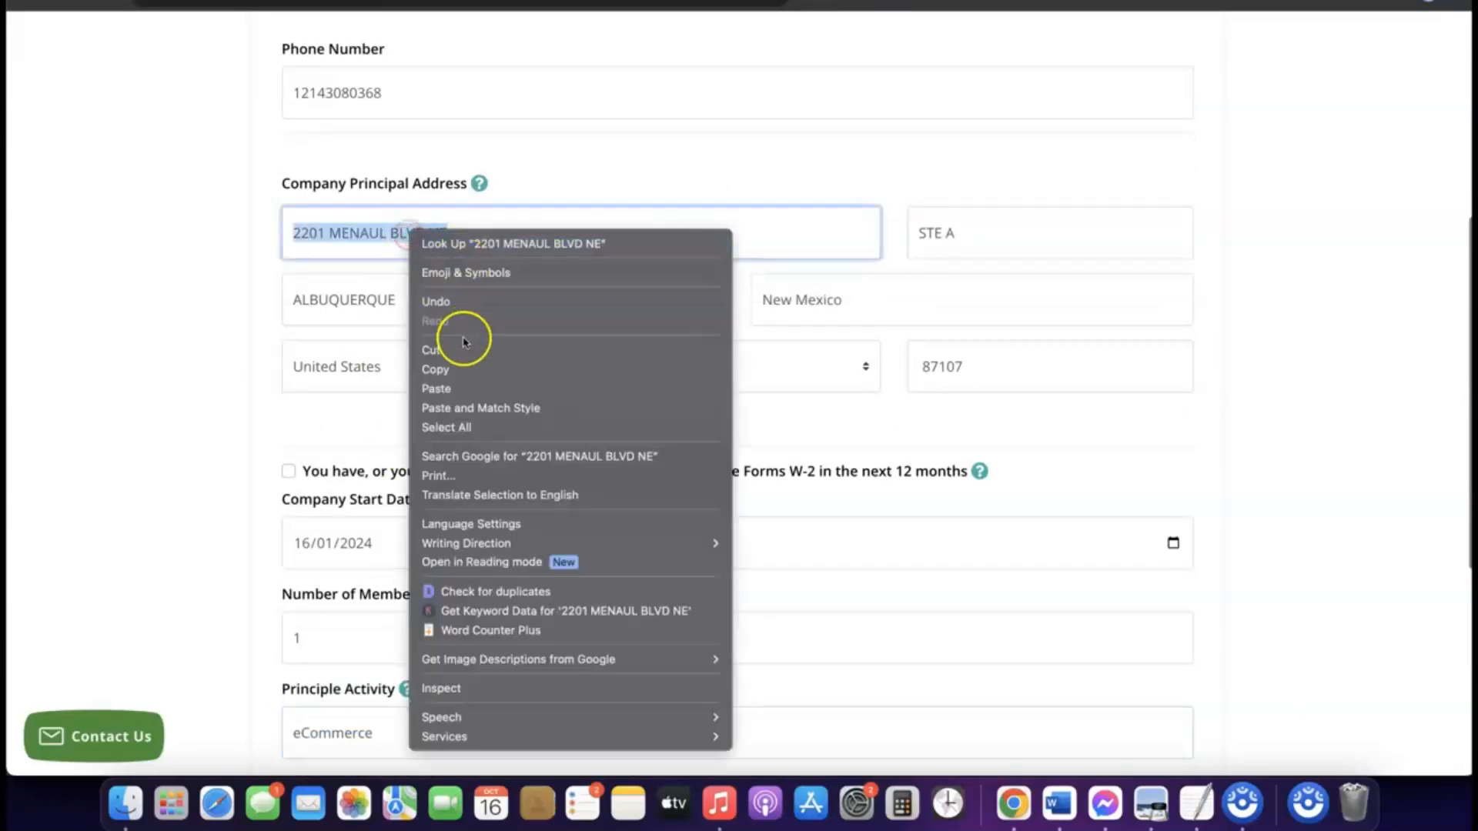
click(454, 372)
scroll(452, 375, down, 11)
click(381, 406)
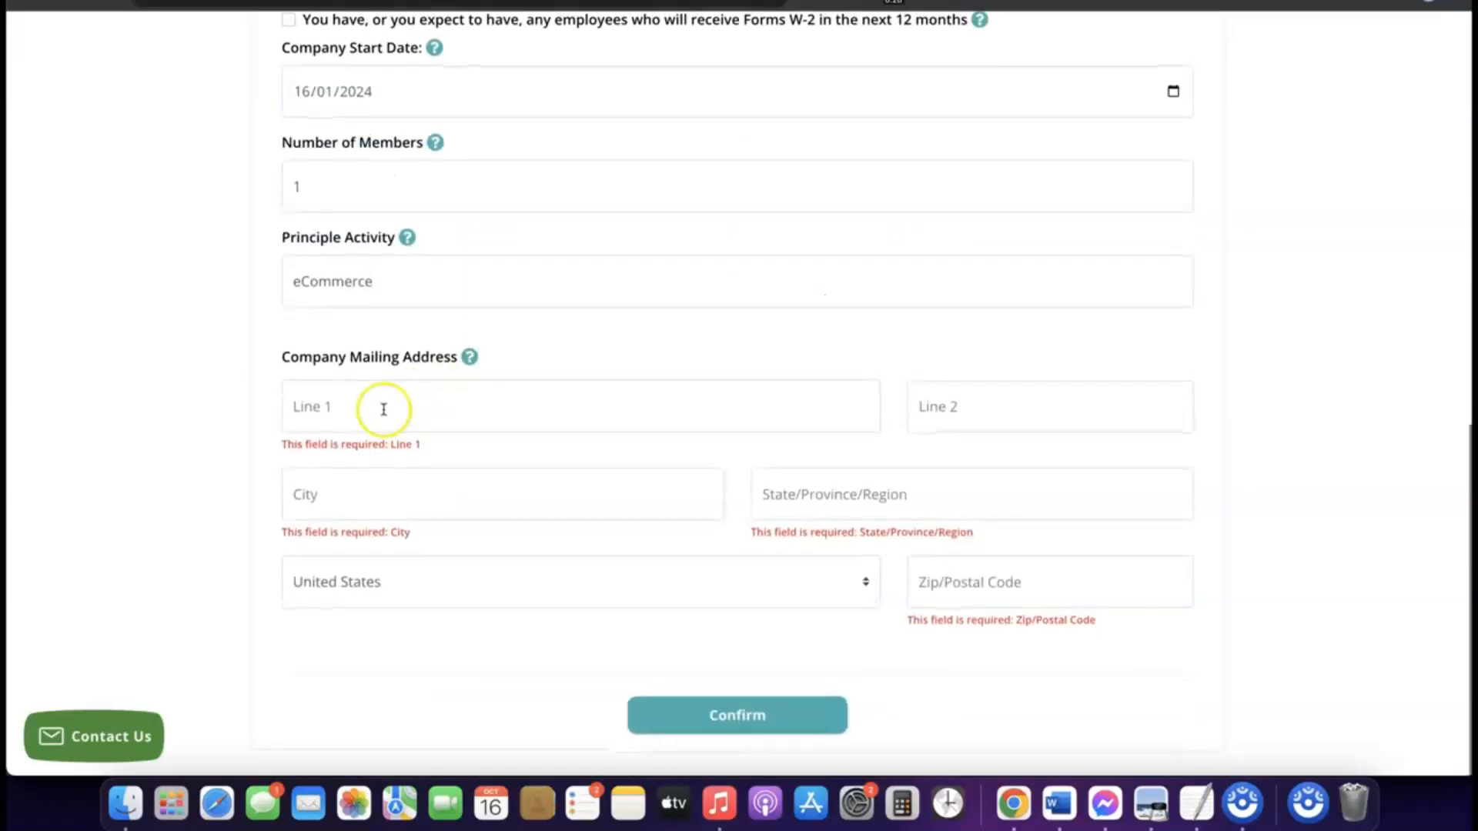
key(super+v)
click(940, 429)
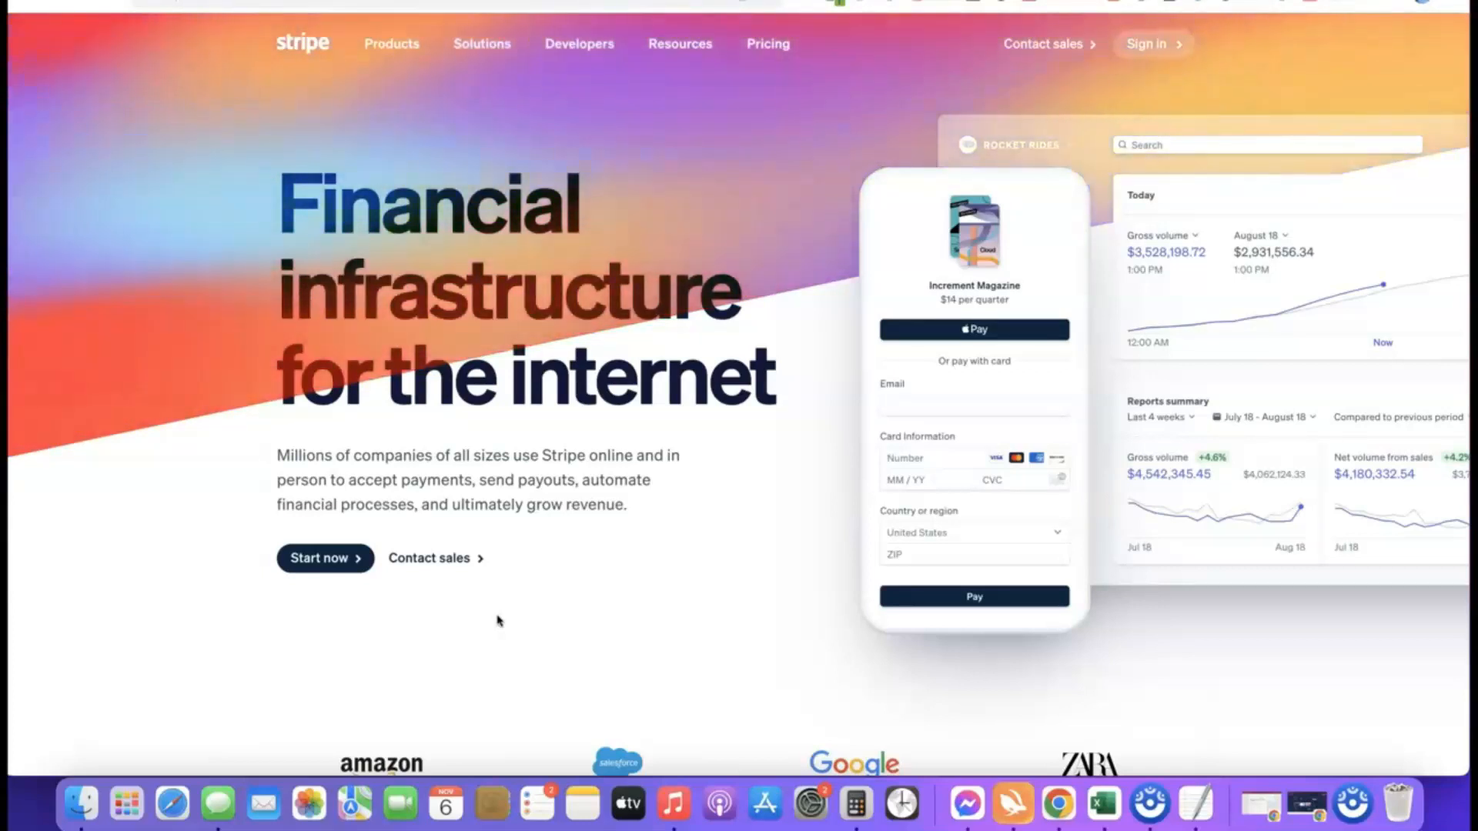
Step: Switch to Stripe and sign in to the existing account with the saved credentials
click(931, 482)
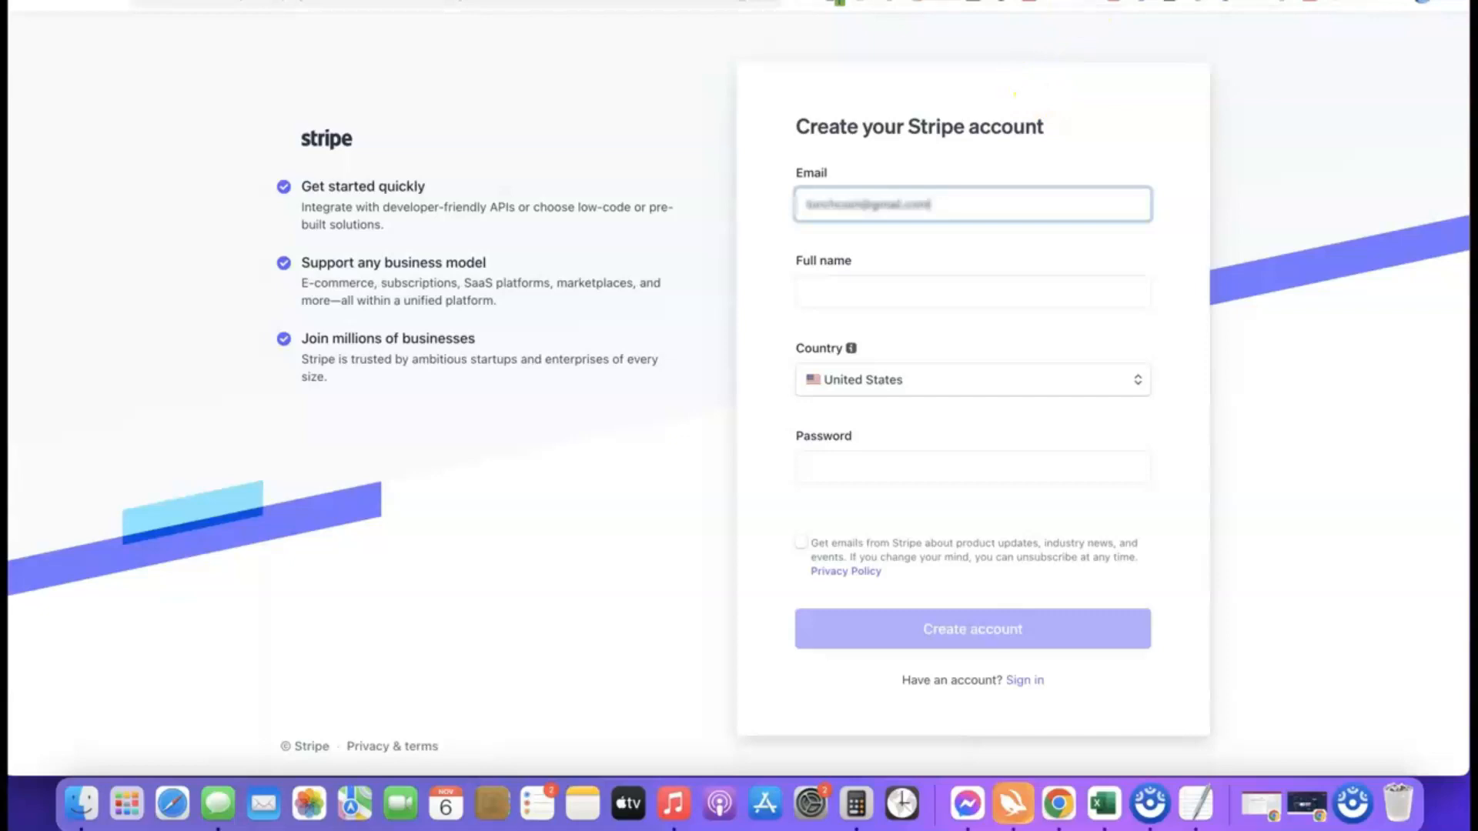
click(1087, 2)
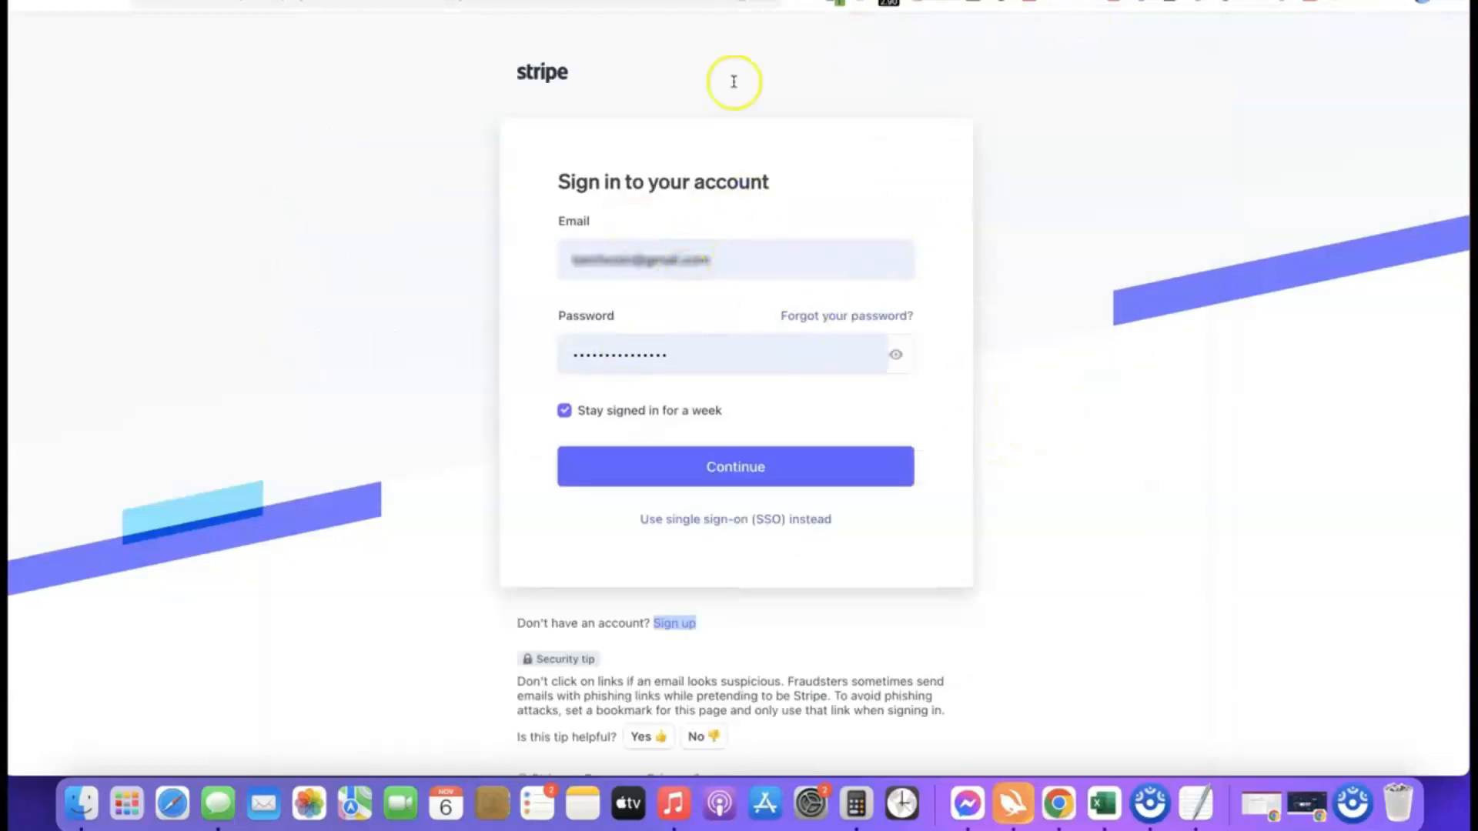
click(706, 470)
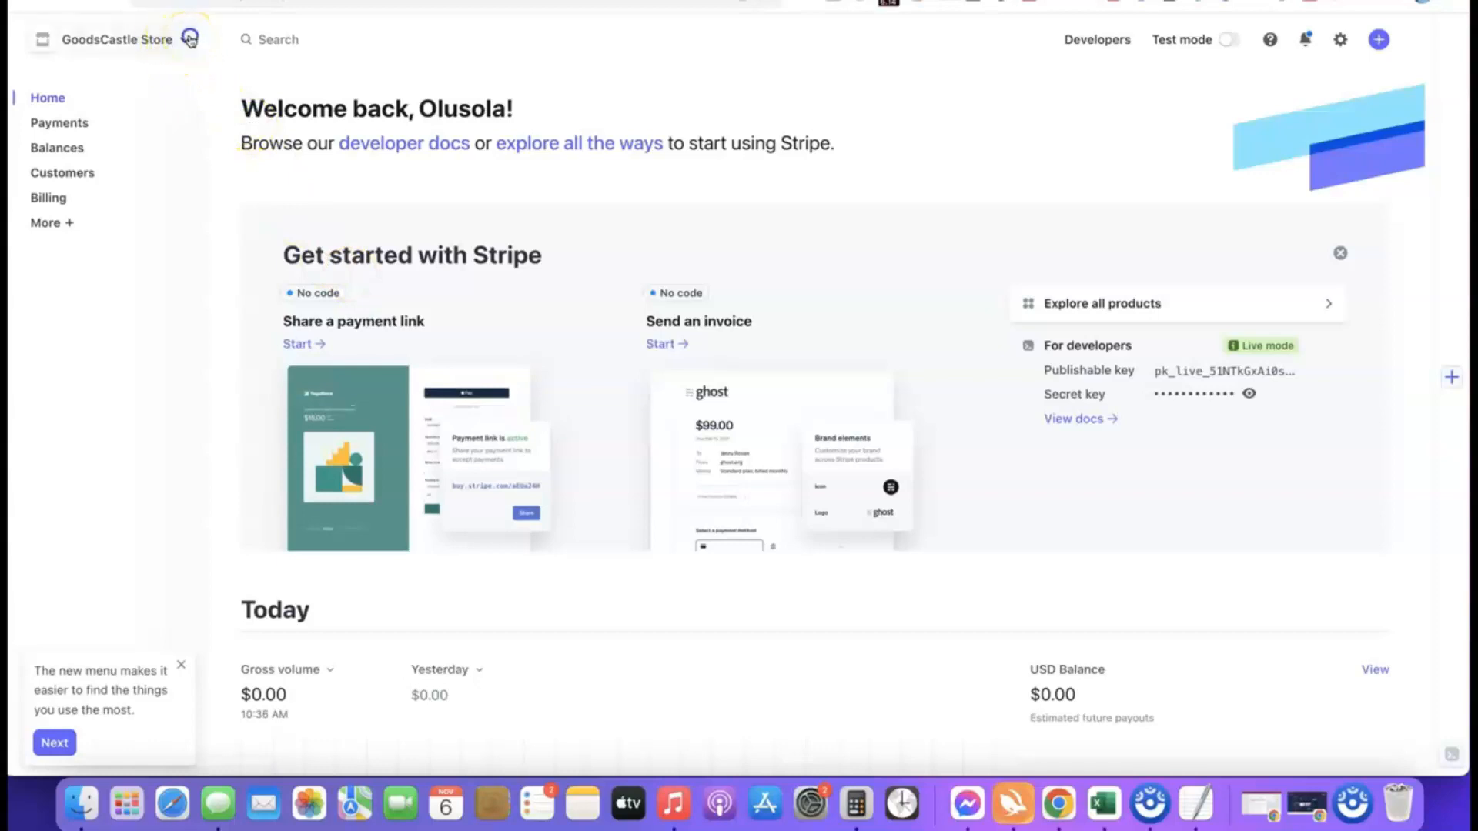
Step: Create a new Stripe account named Affiliate Blueprint with United States as the country of operation
click(189, 41)
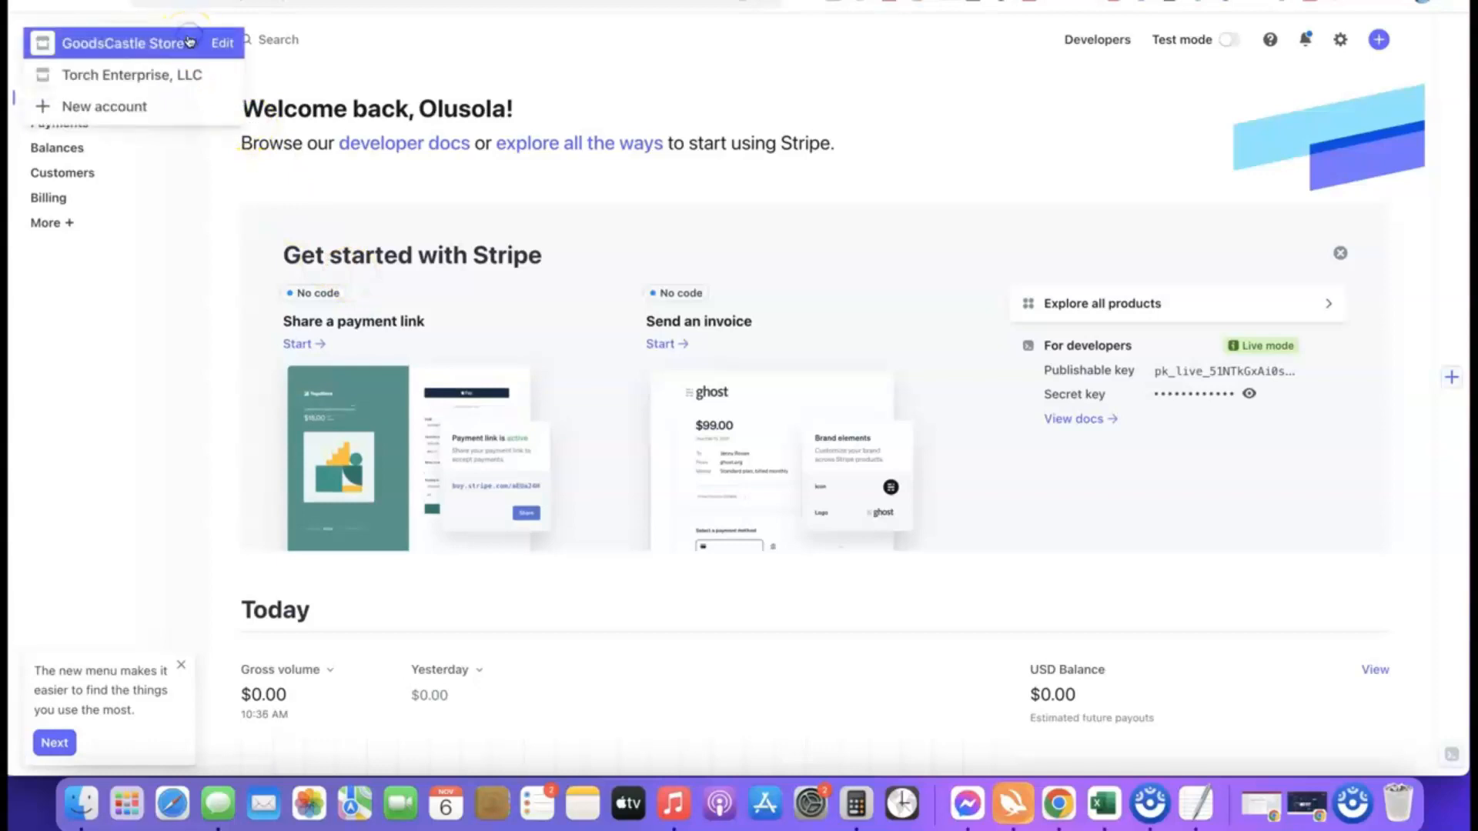
click(107, 111)
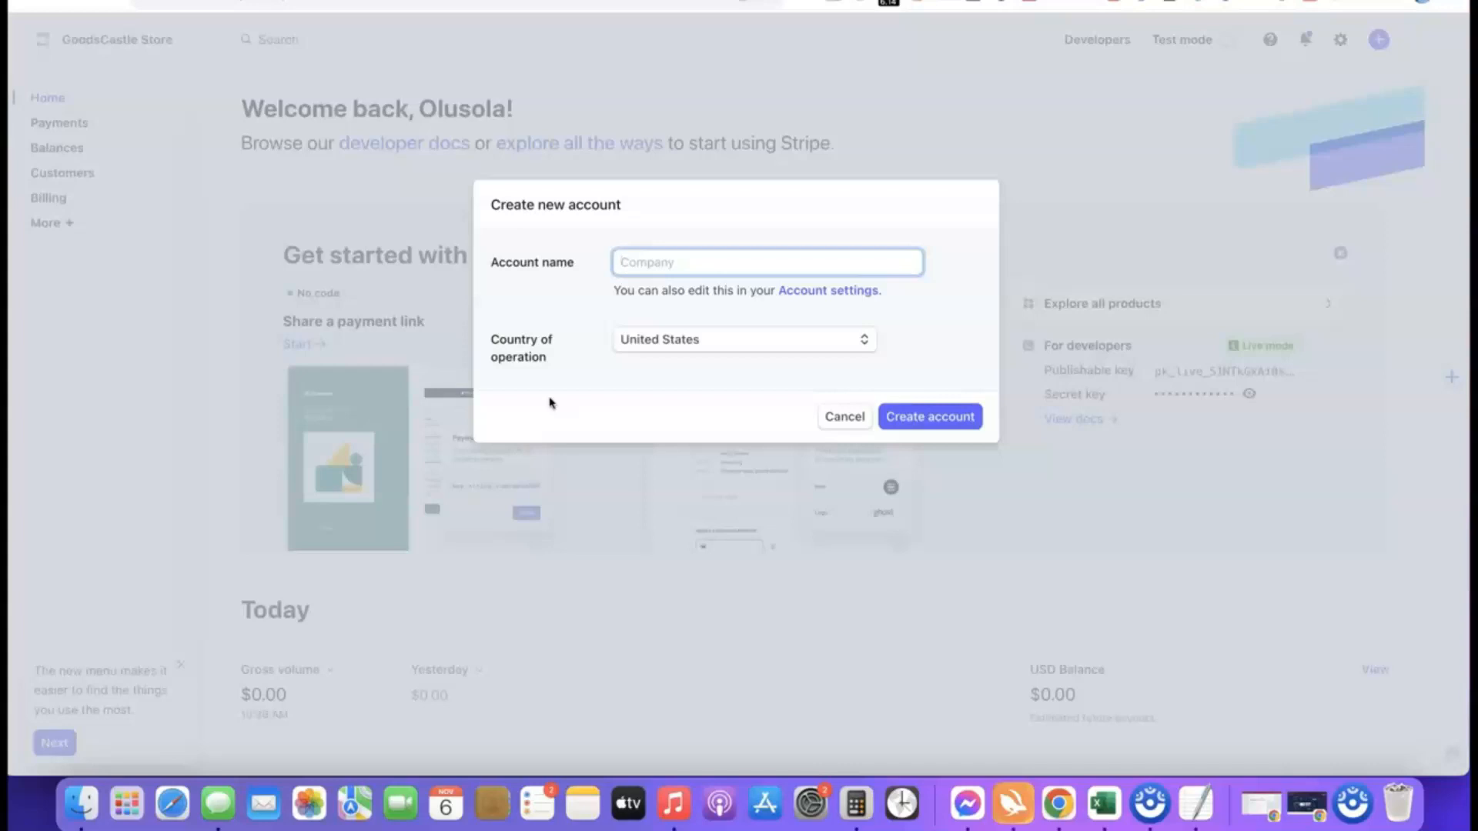
click(655, 270)
click(608, 306)
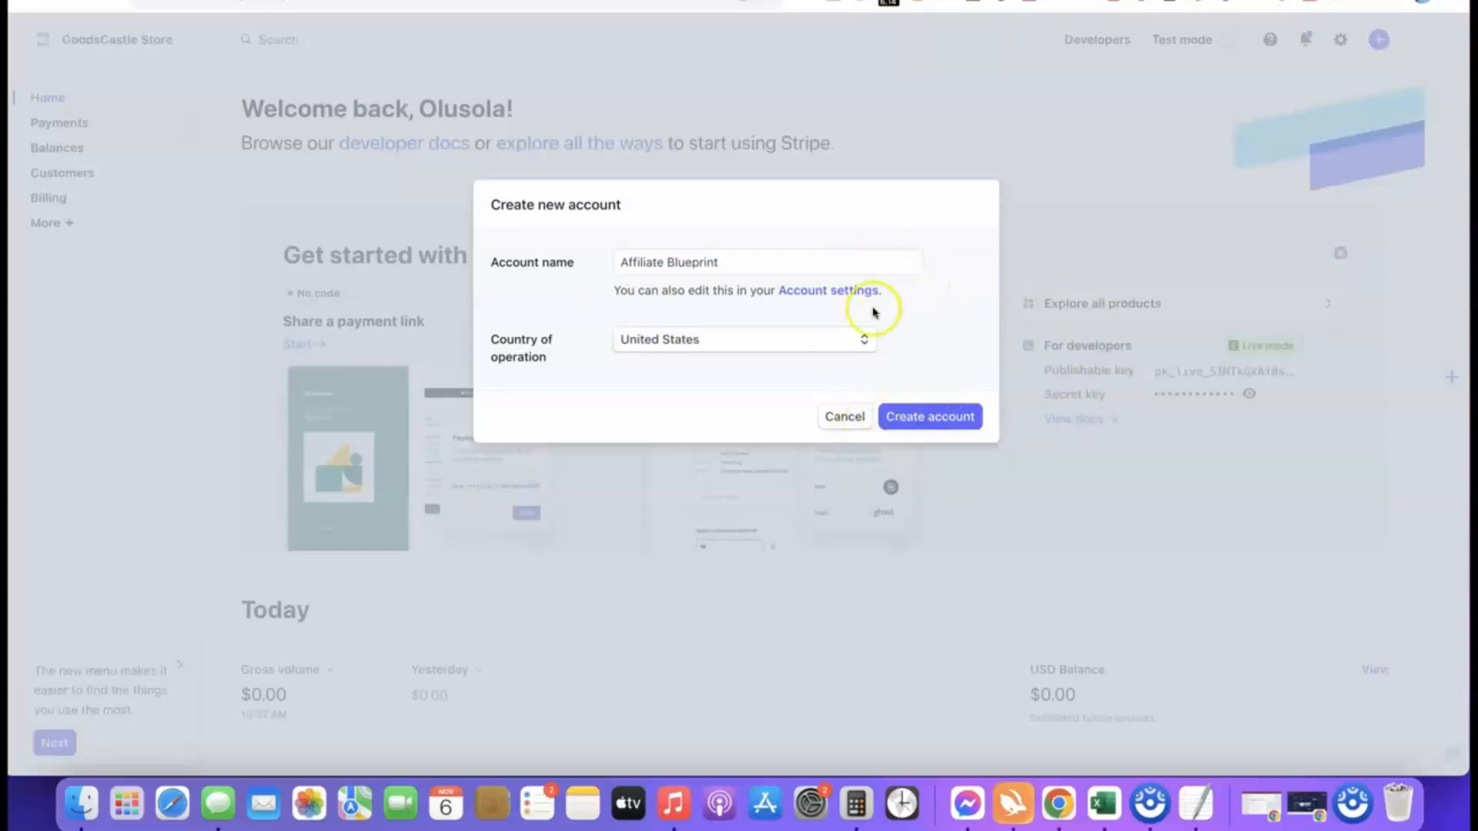
click(923, 423)
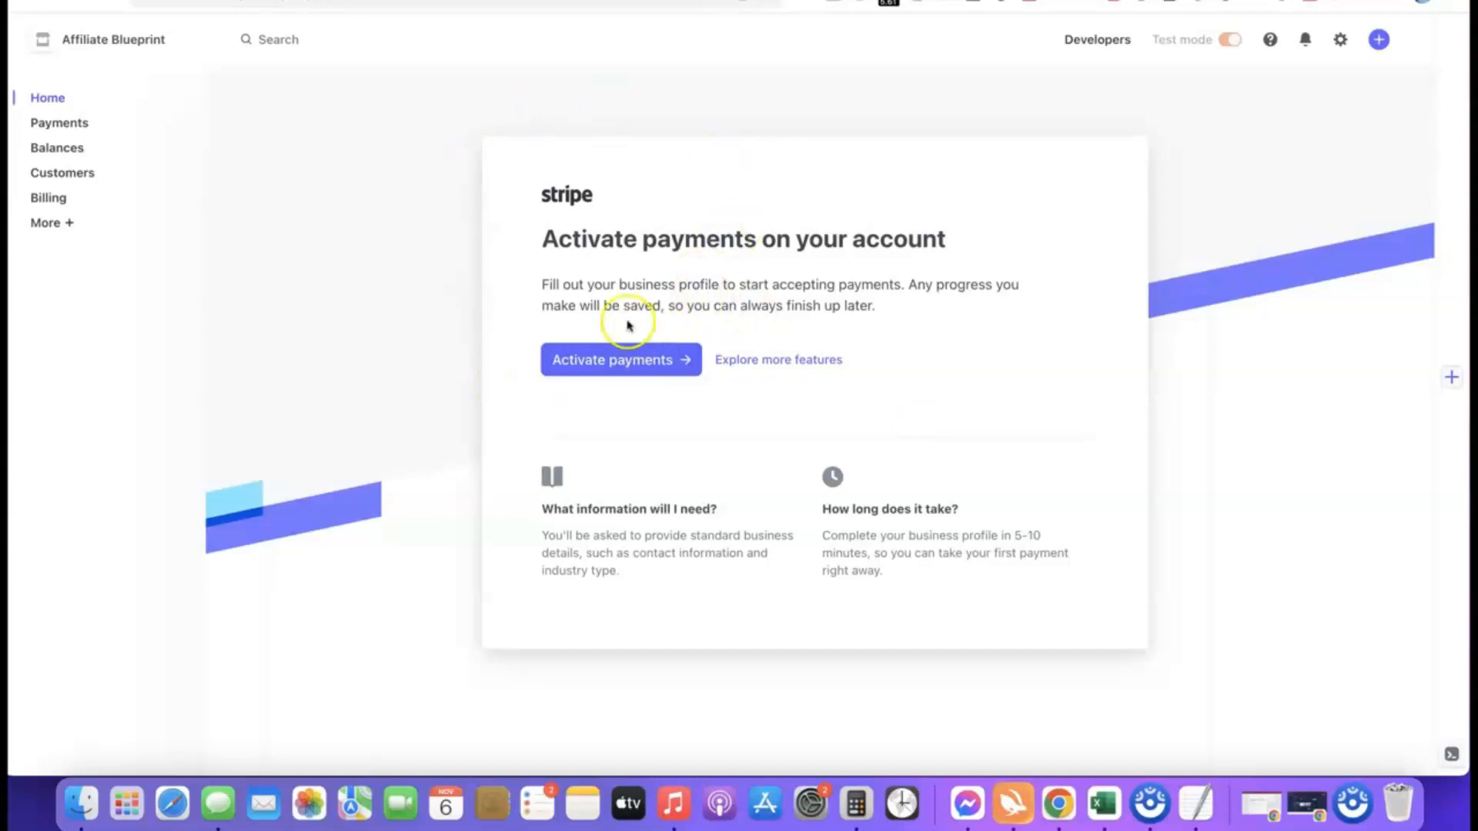
Step: Start activating payments and submit the business type as Company with the Sole proprietorship structure
click(612, 361)
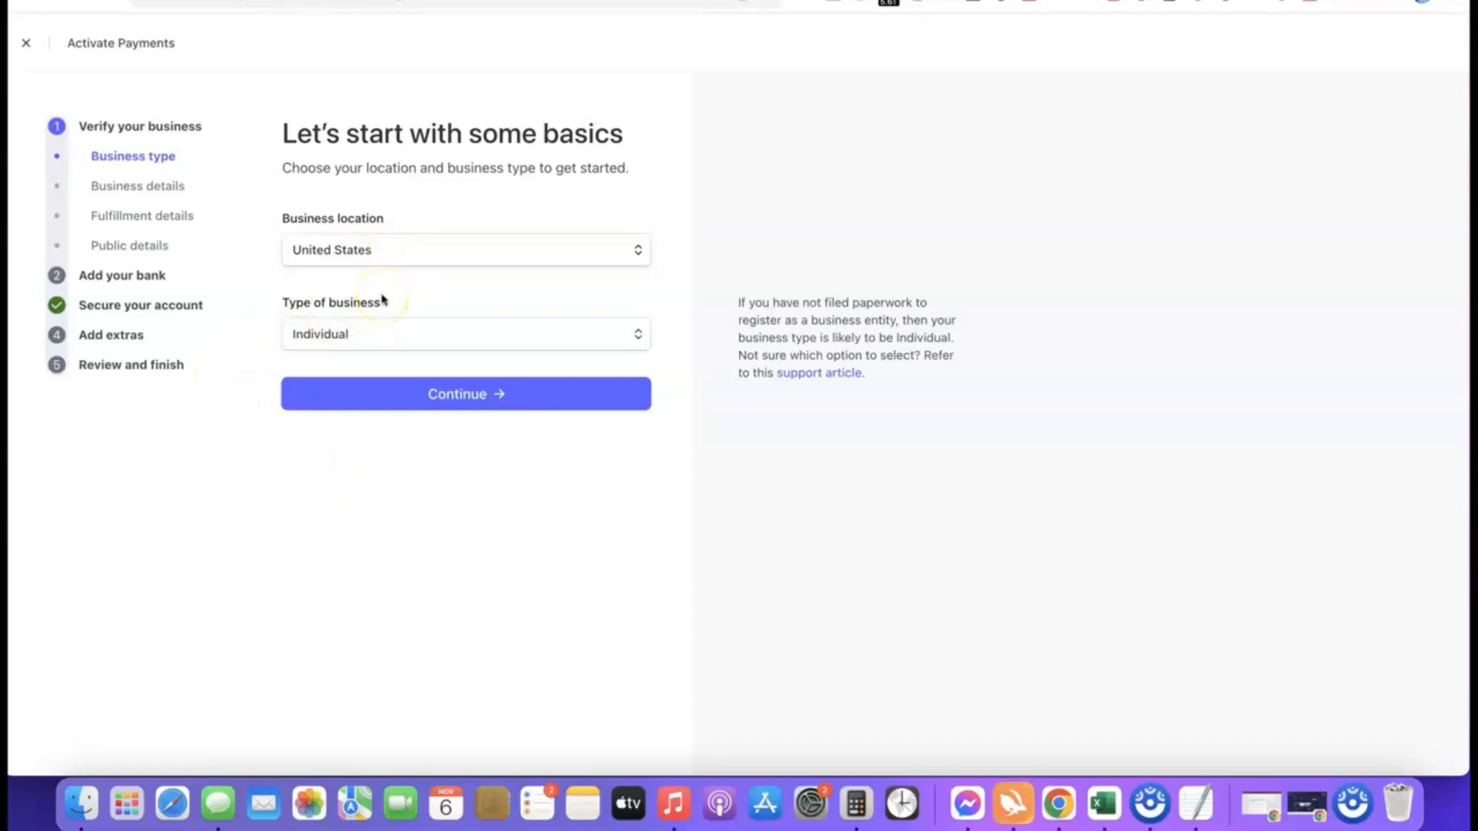
click(633, 336)
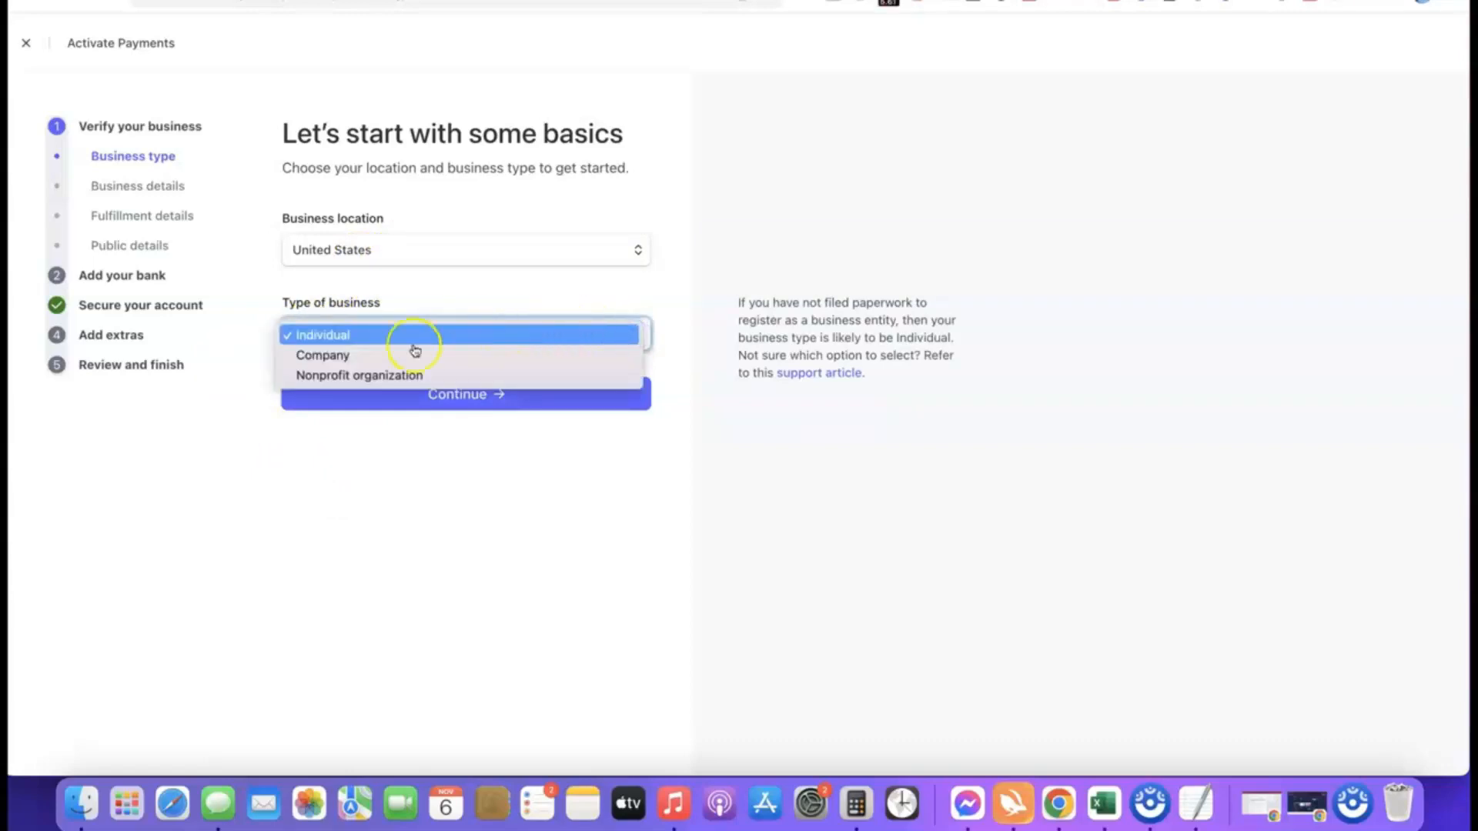
click(336, 357)
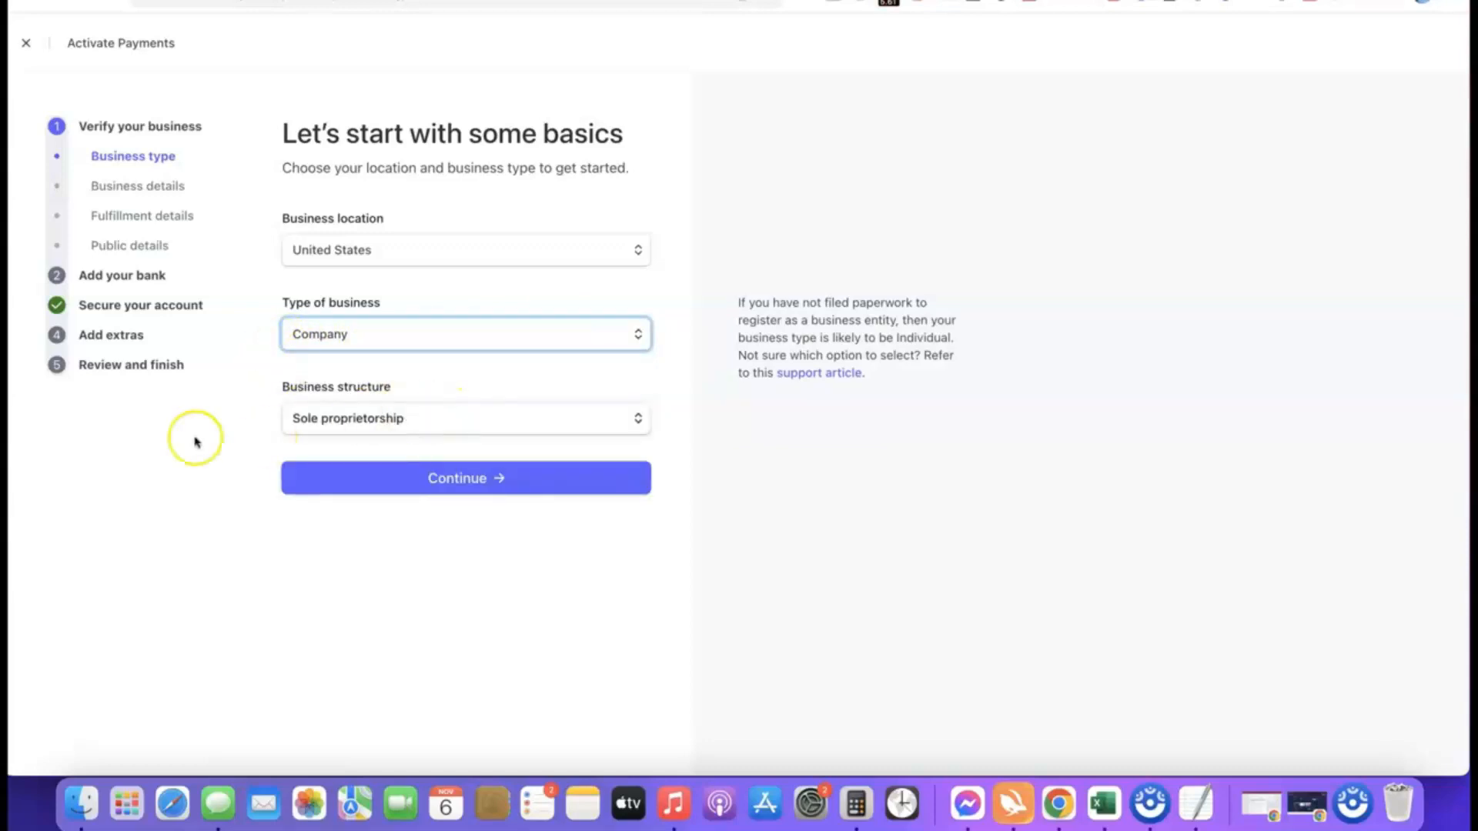
click(430, 420)
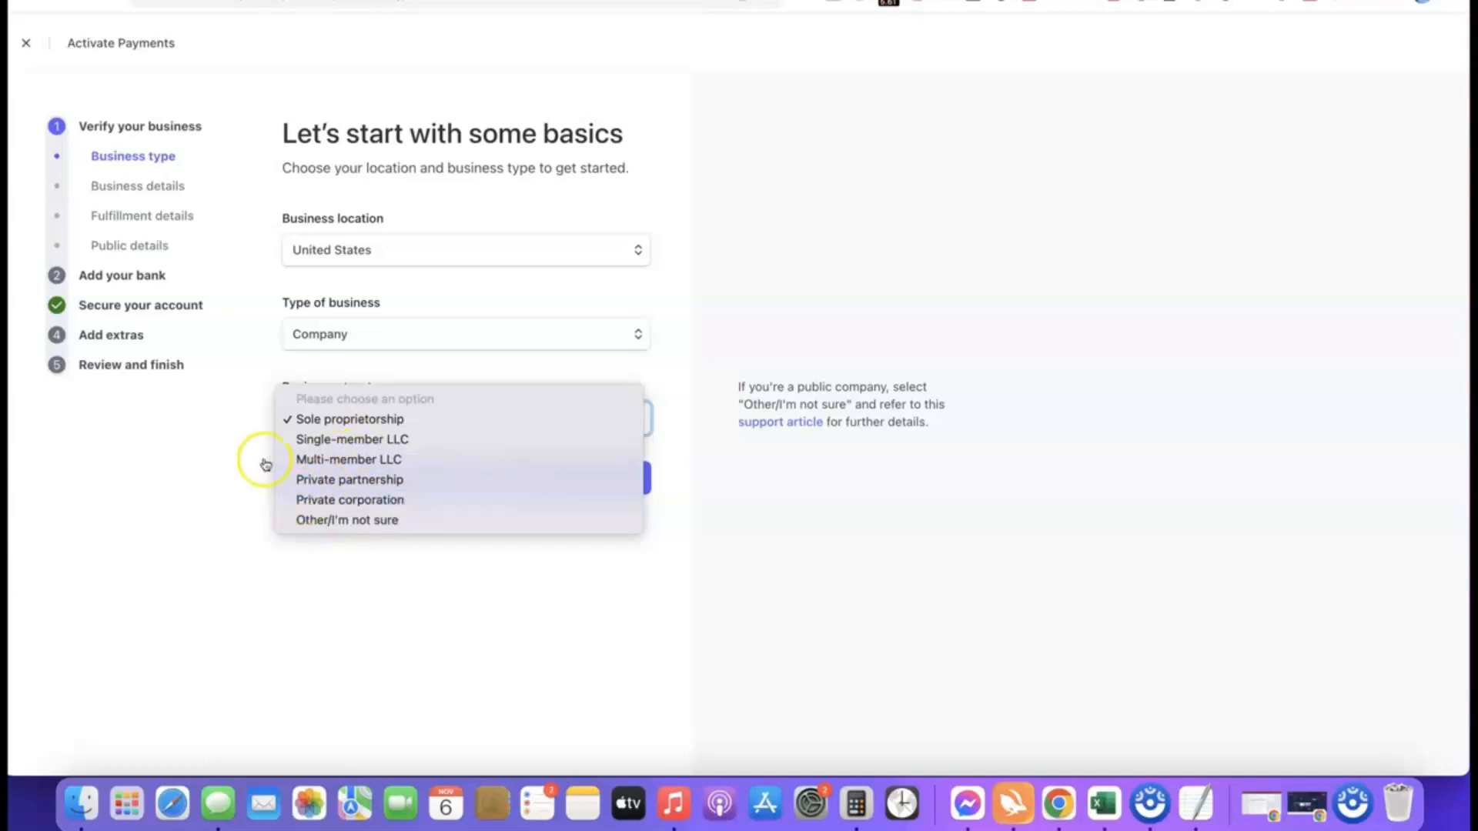
click(323, 420)
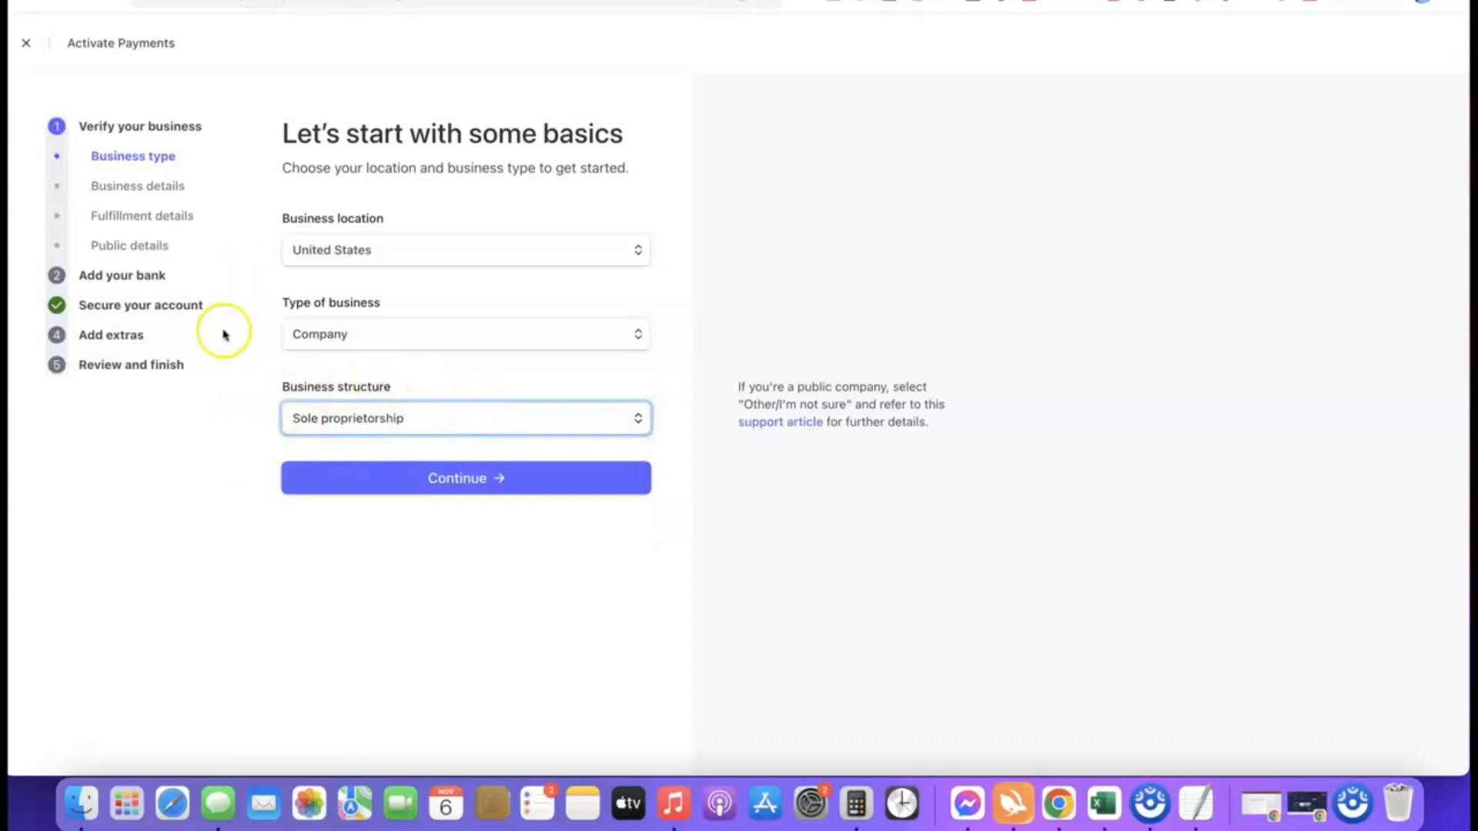
click(464, 479)
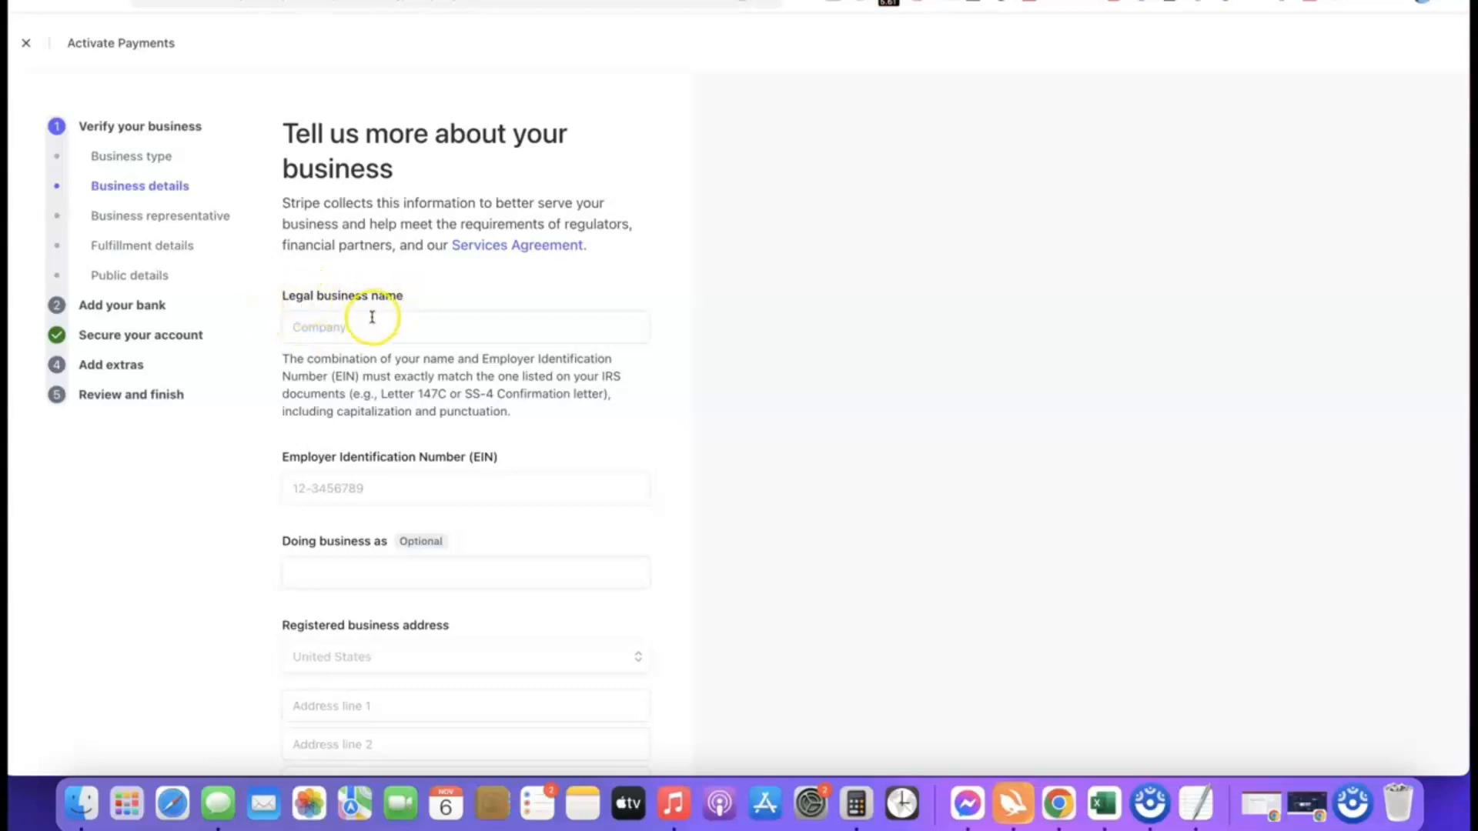
Step: Enter Torch Enterprise LLC as the legal business name and fill in the company's Employer Identification Number
click(370, 324)
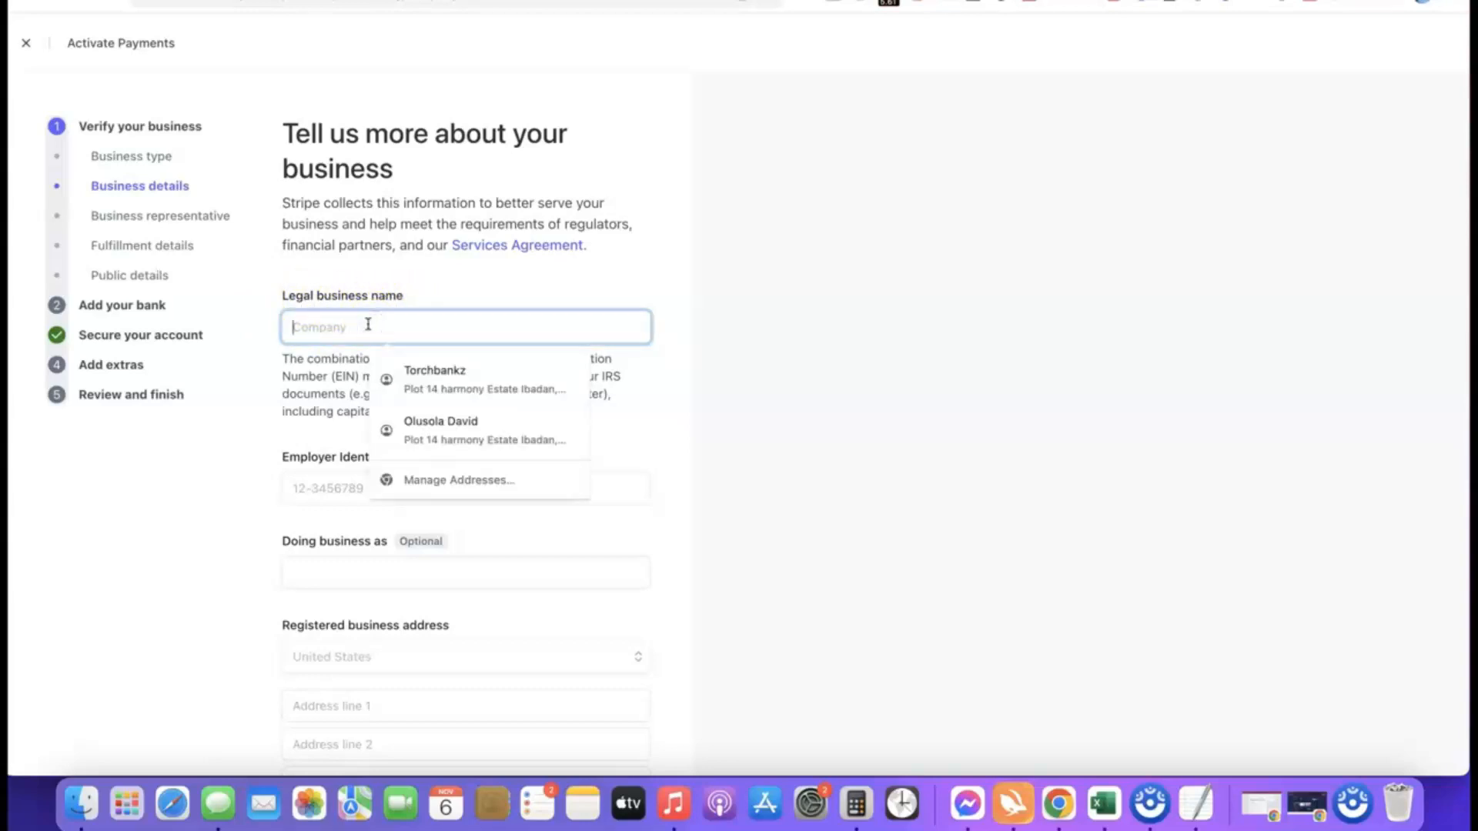
key(super+v)
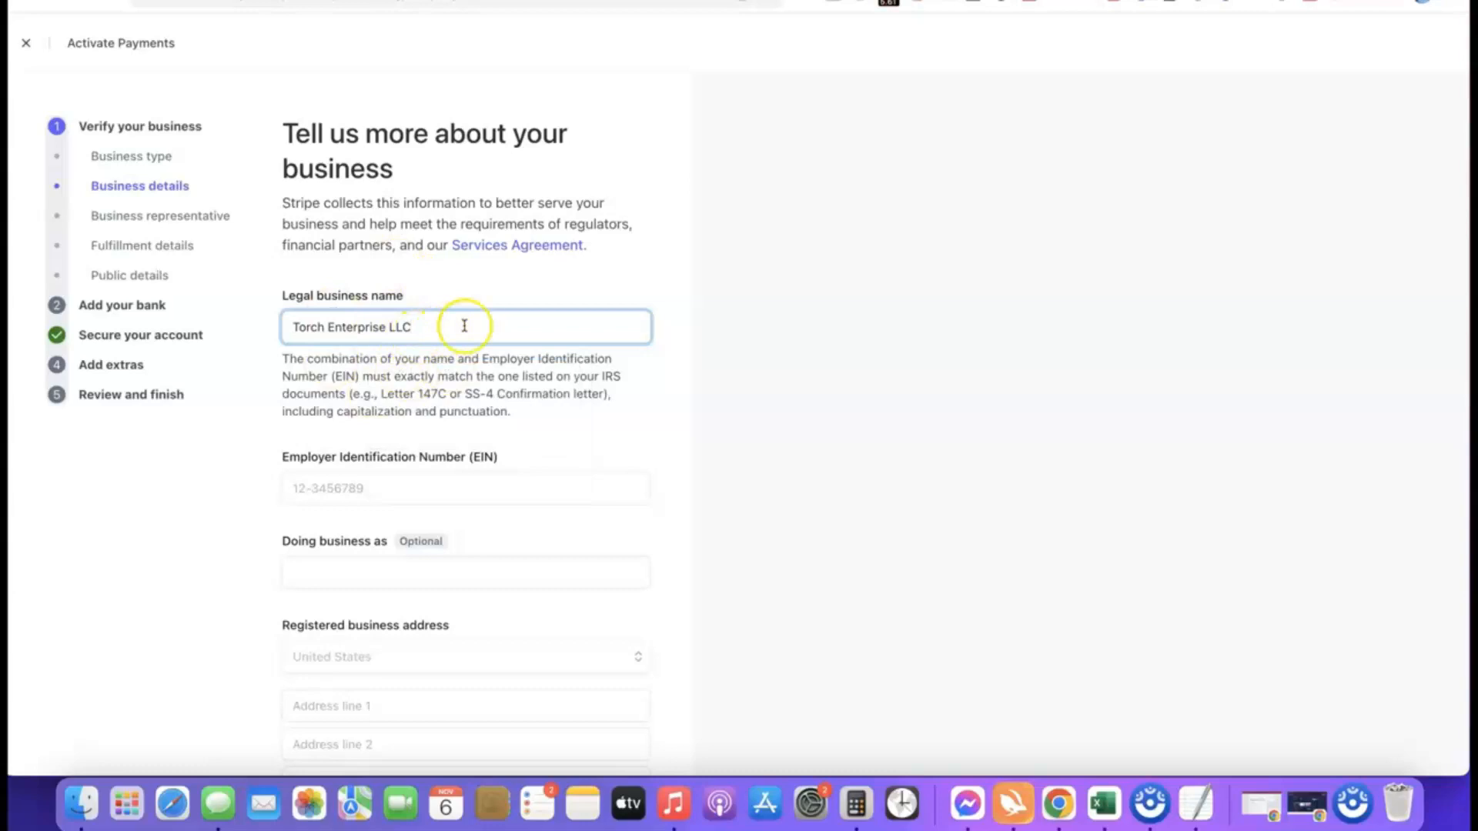
scroll(409, 471, down, 2)
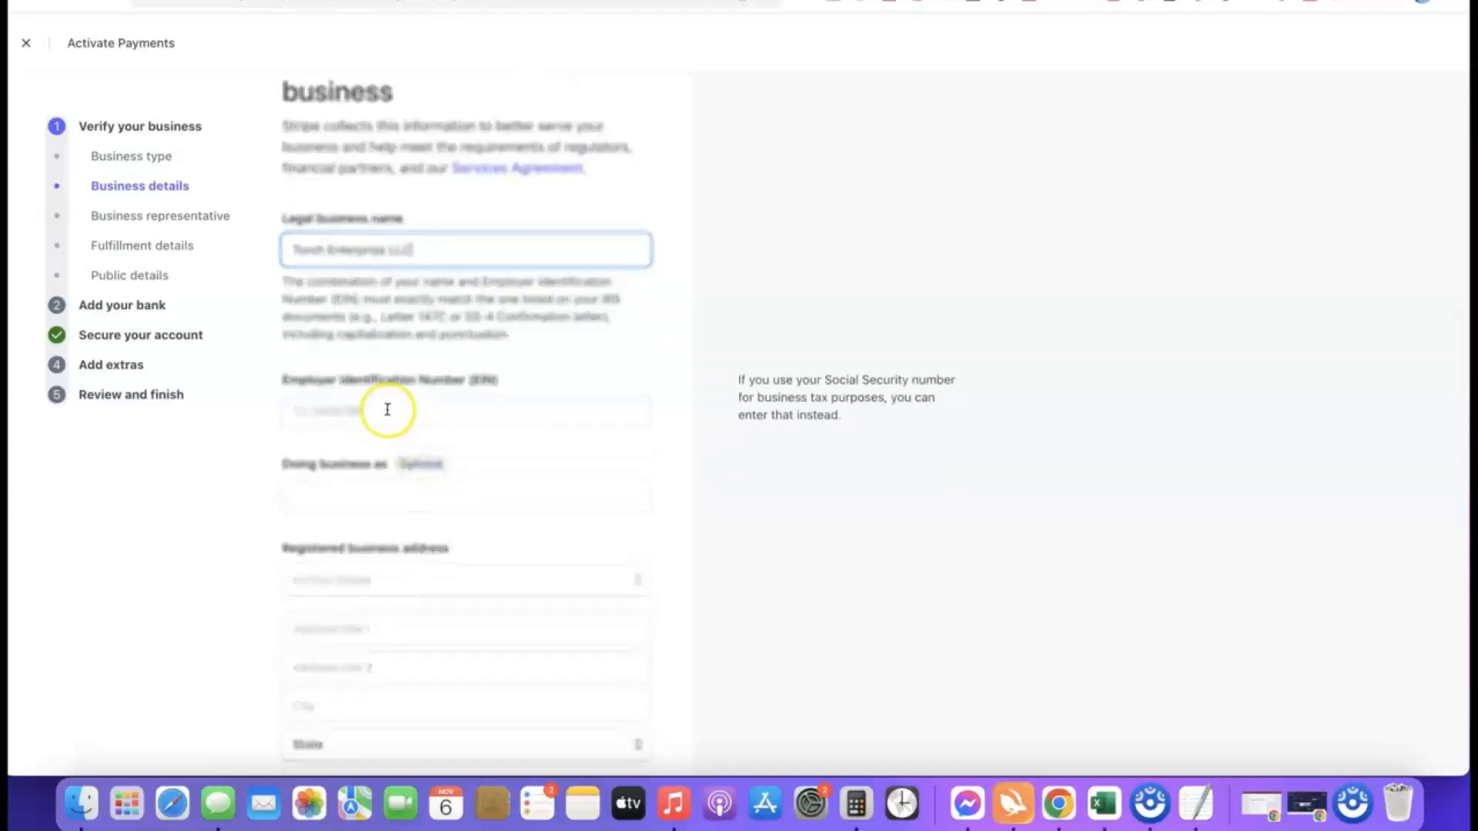
scroll(387, 404, down, 1)
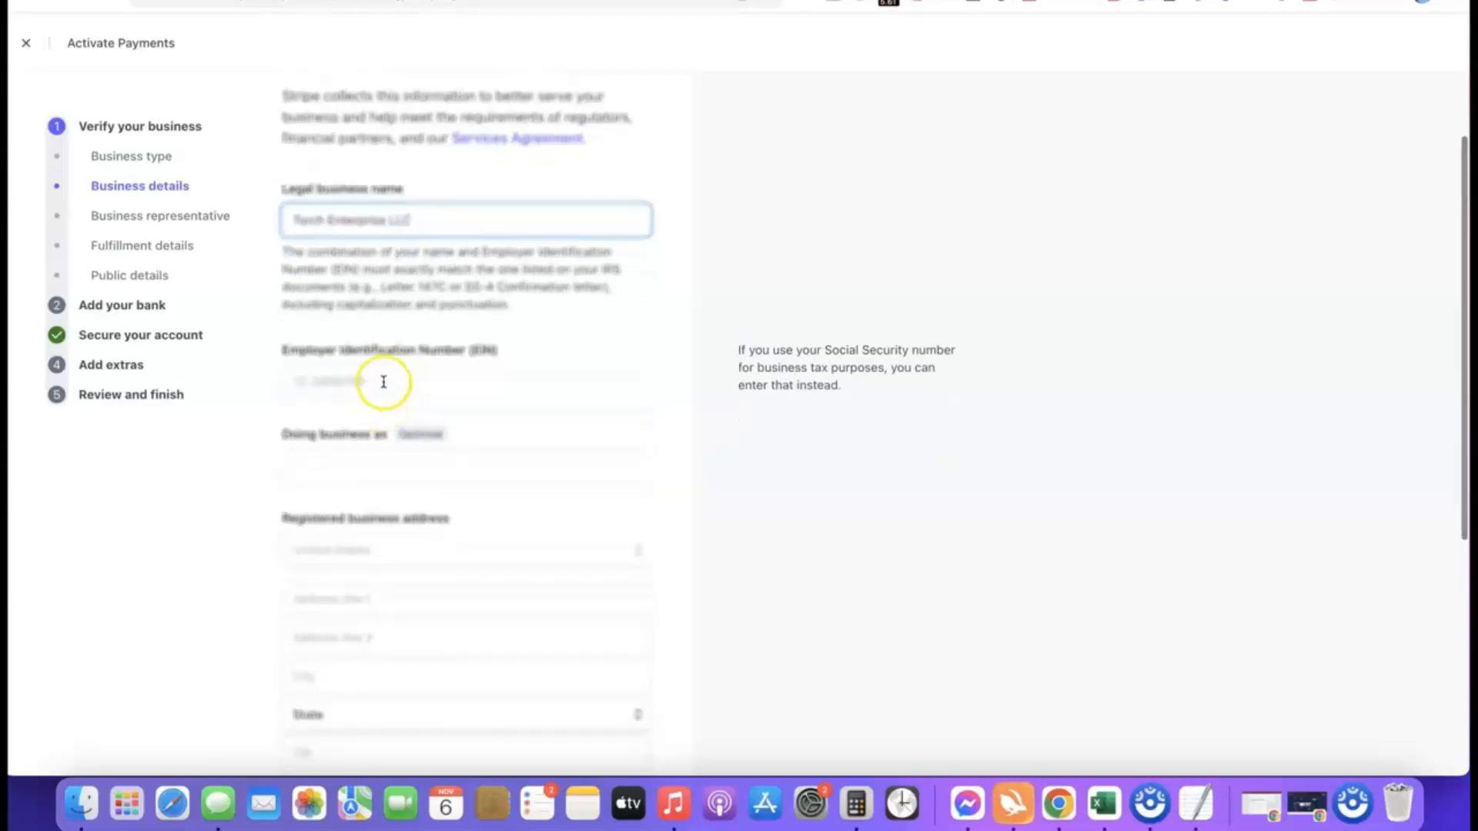
click(383, 381)
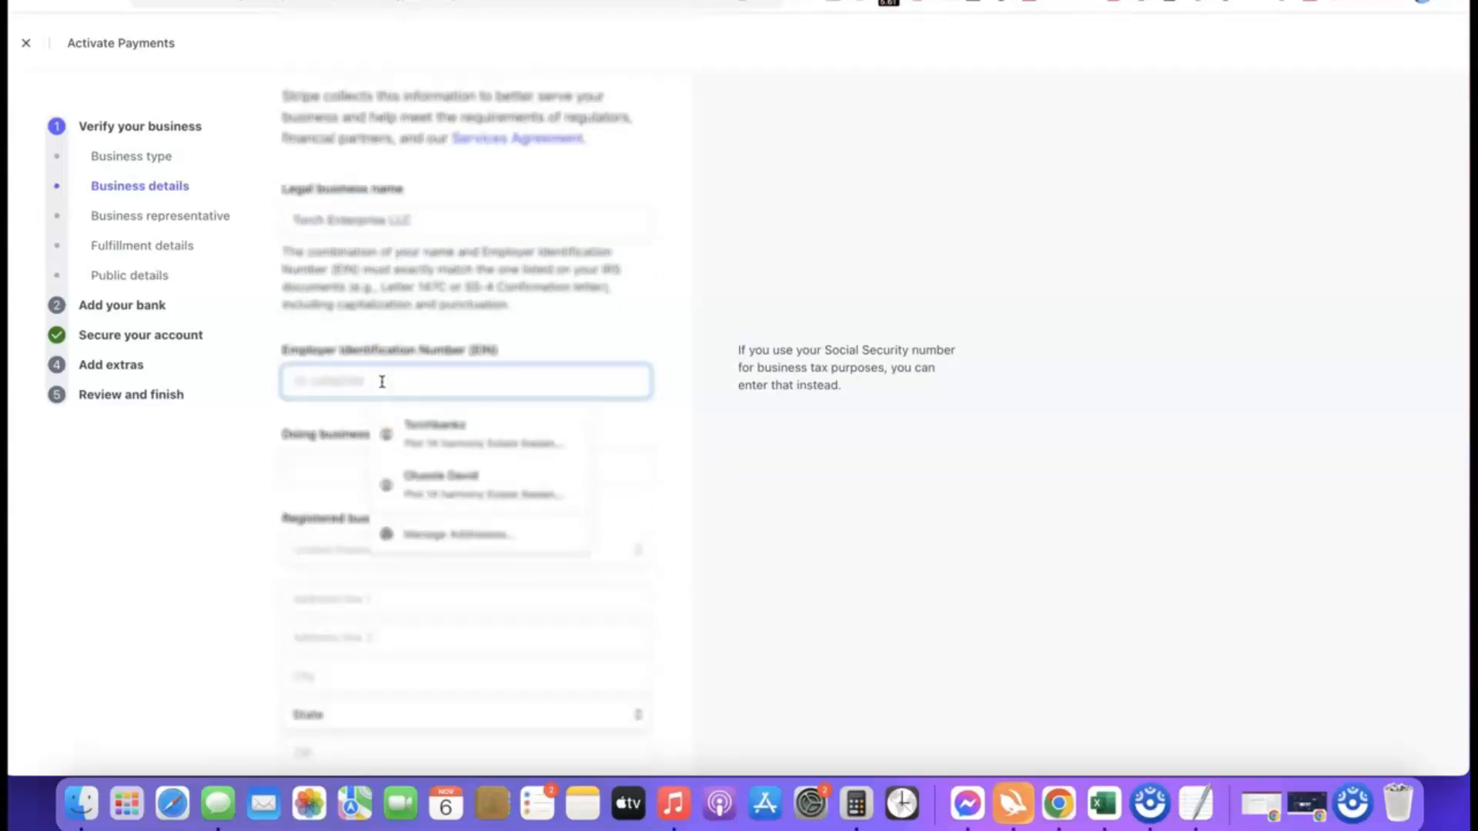
click(277, 413)
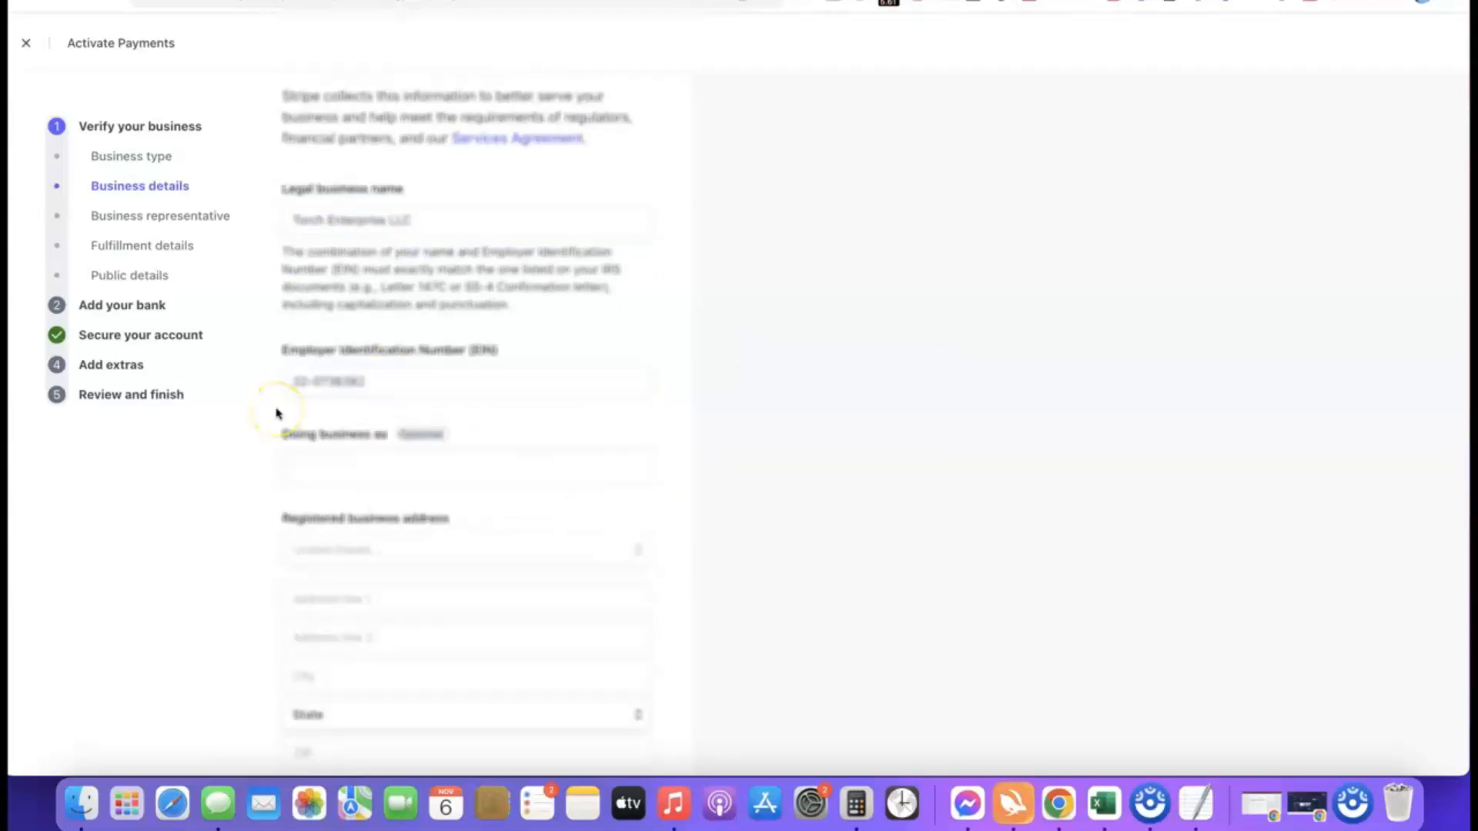
Step: Fill in the registered business address with its street lines, city, state and ZIP code
scroll(380, 405, down, 3)
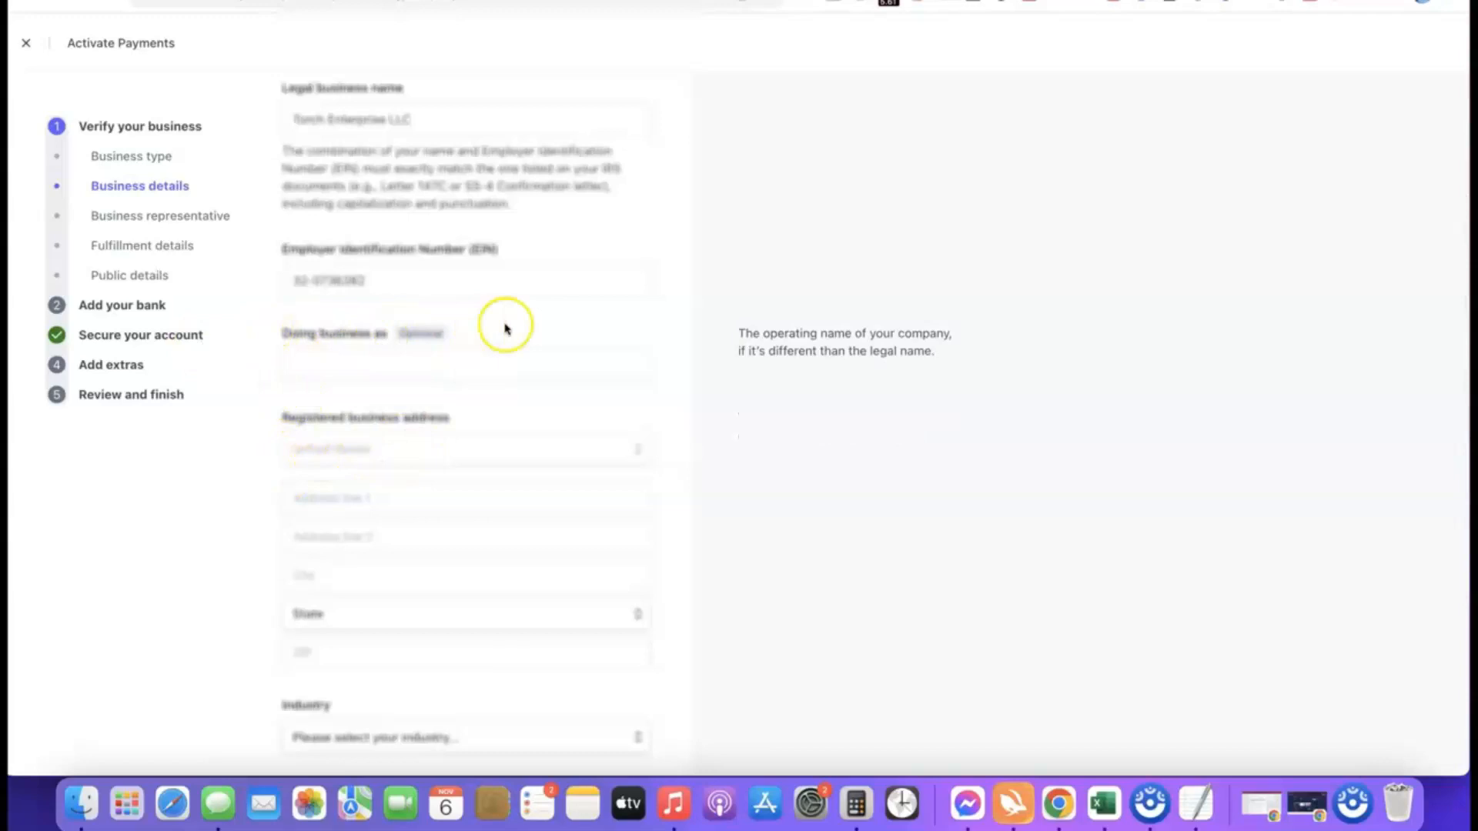
scroll(459, 291, down, 3)
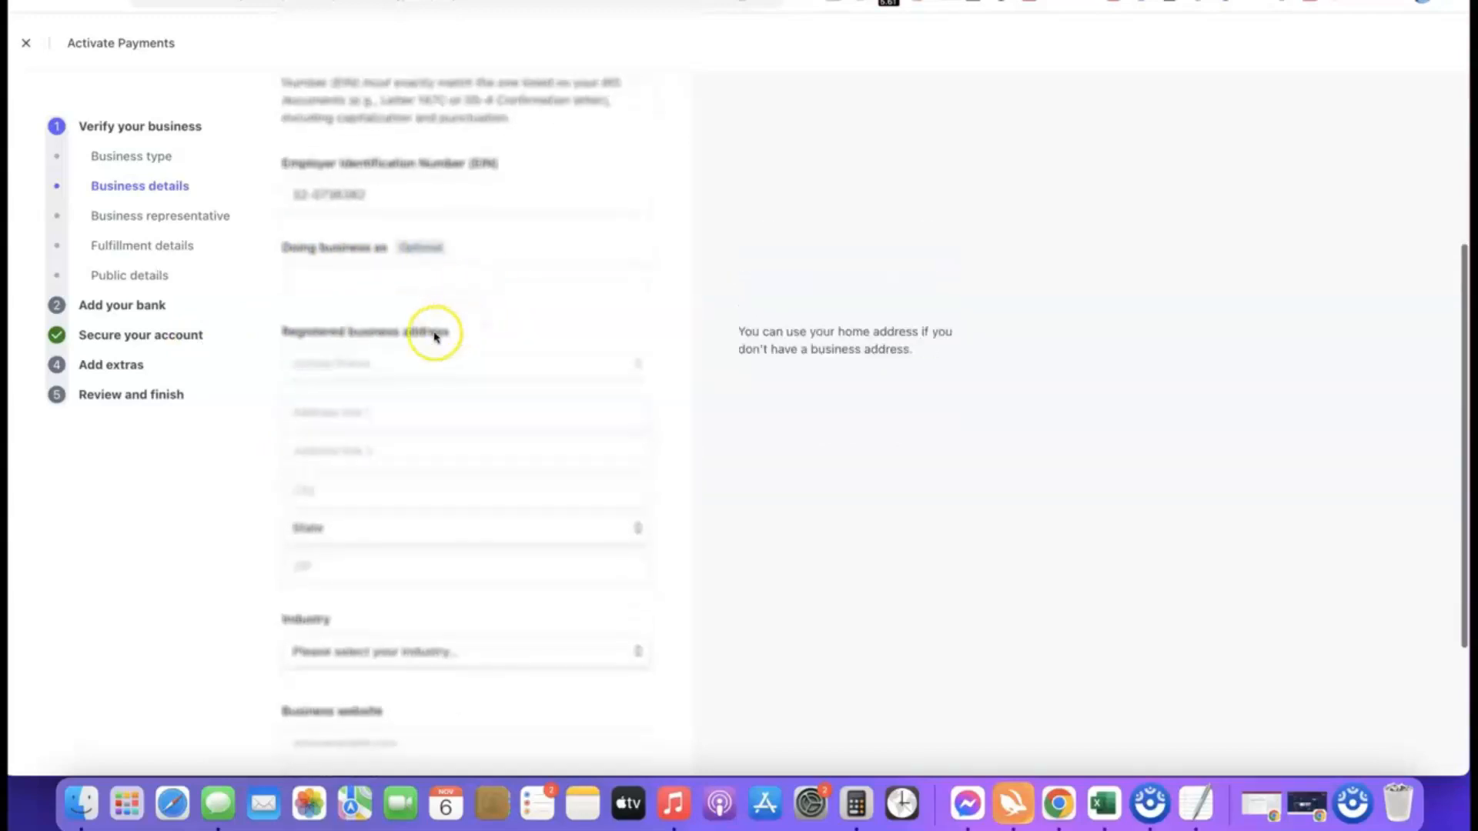
scroll(793, 504, down, 4)
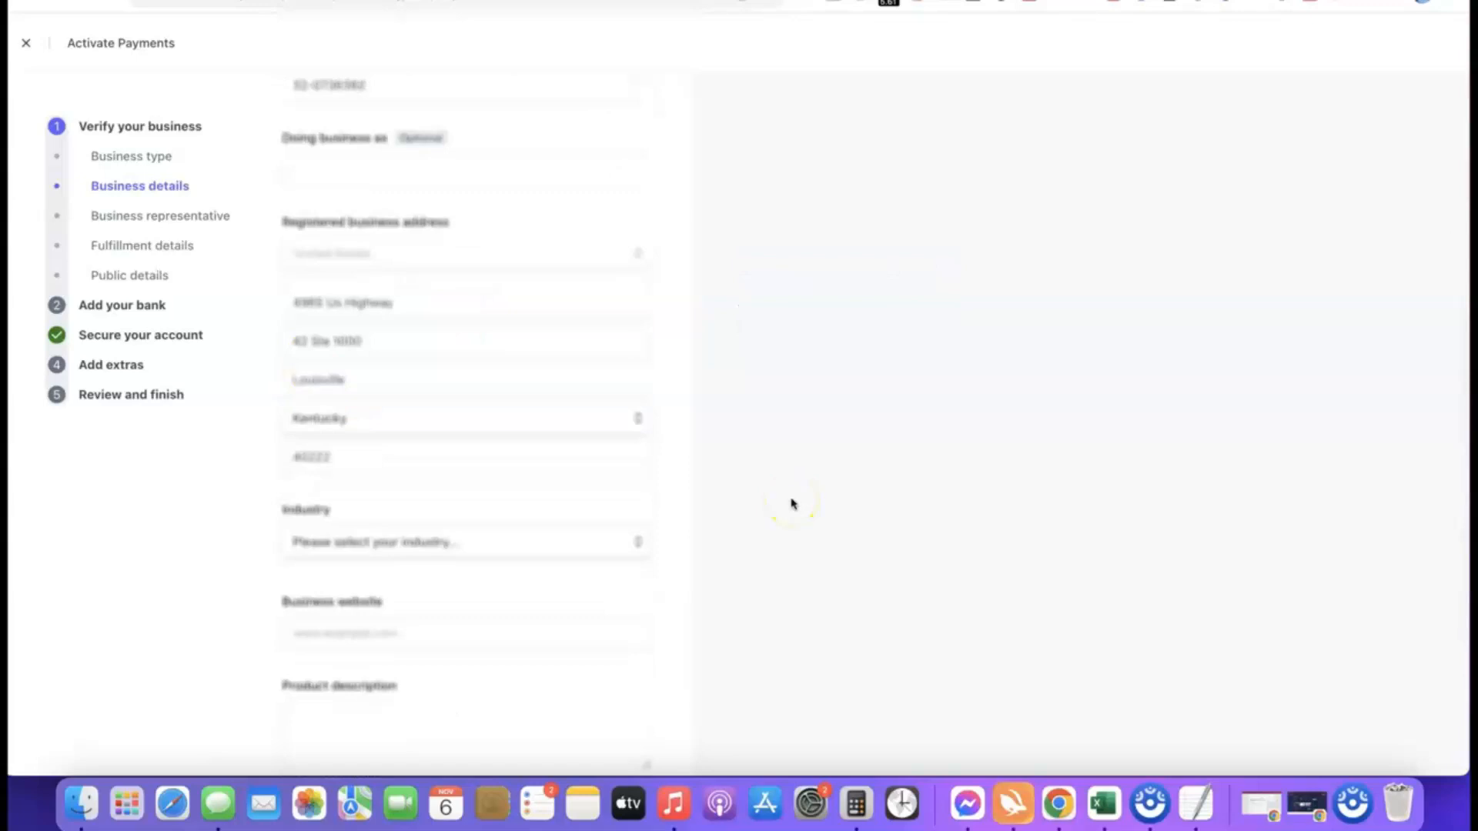
click(735, 451)
scroll(693, 438, down, 3)
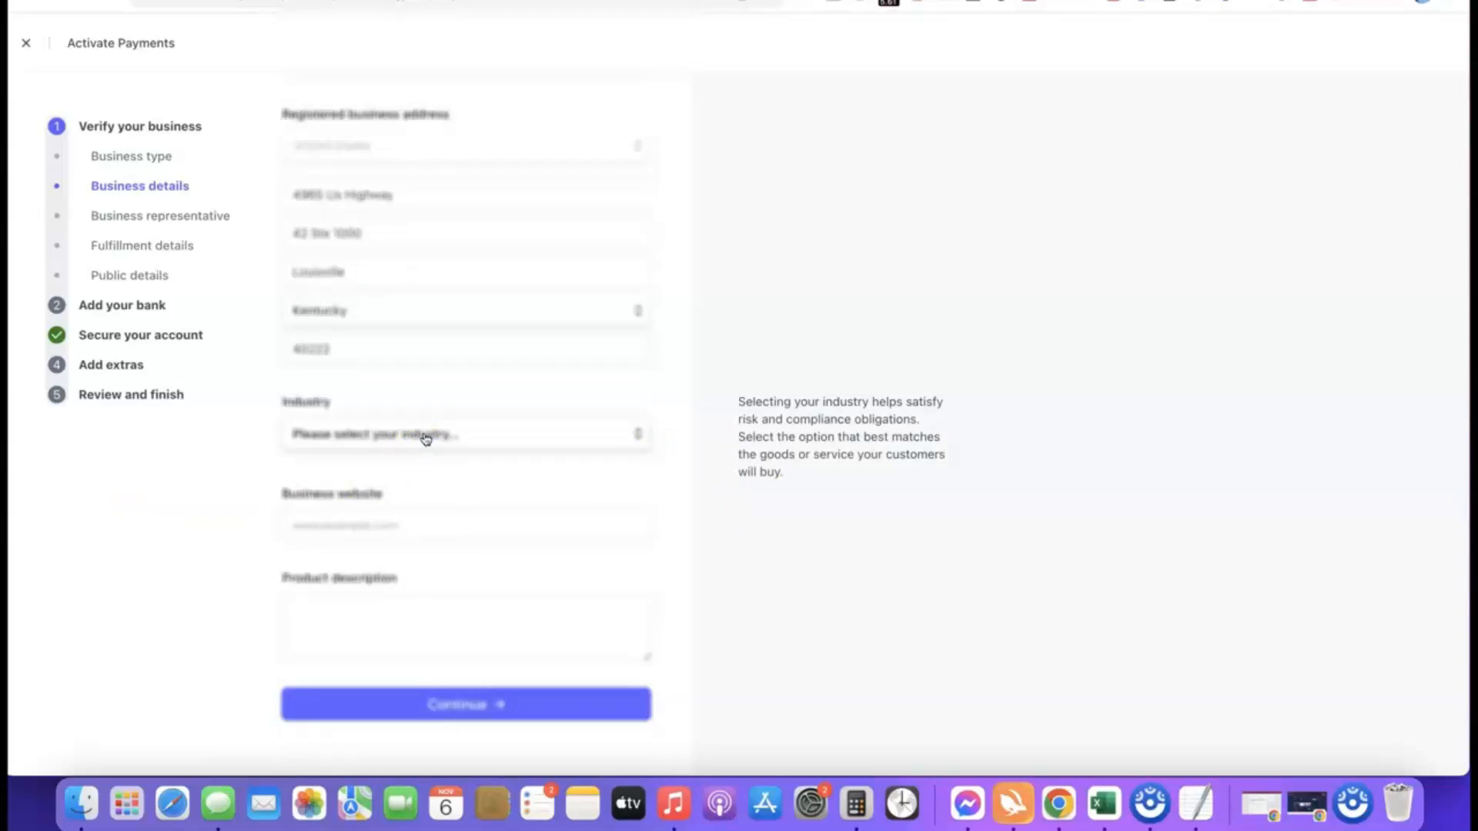
click(424, 436)
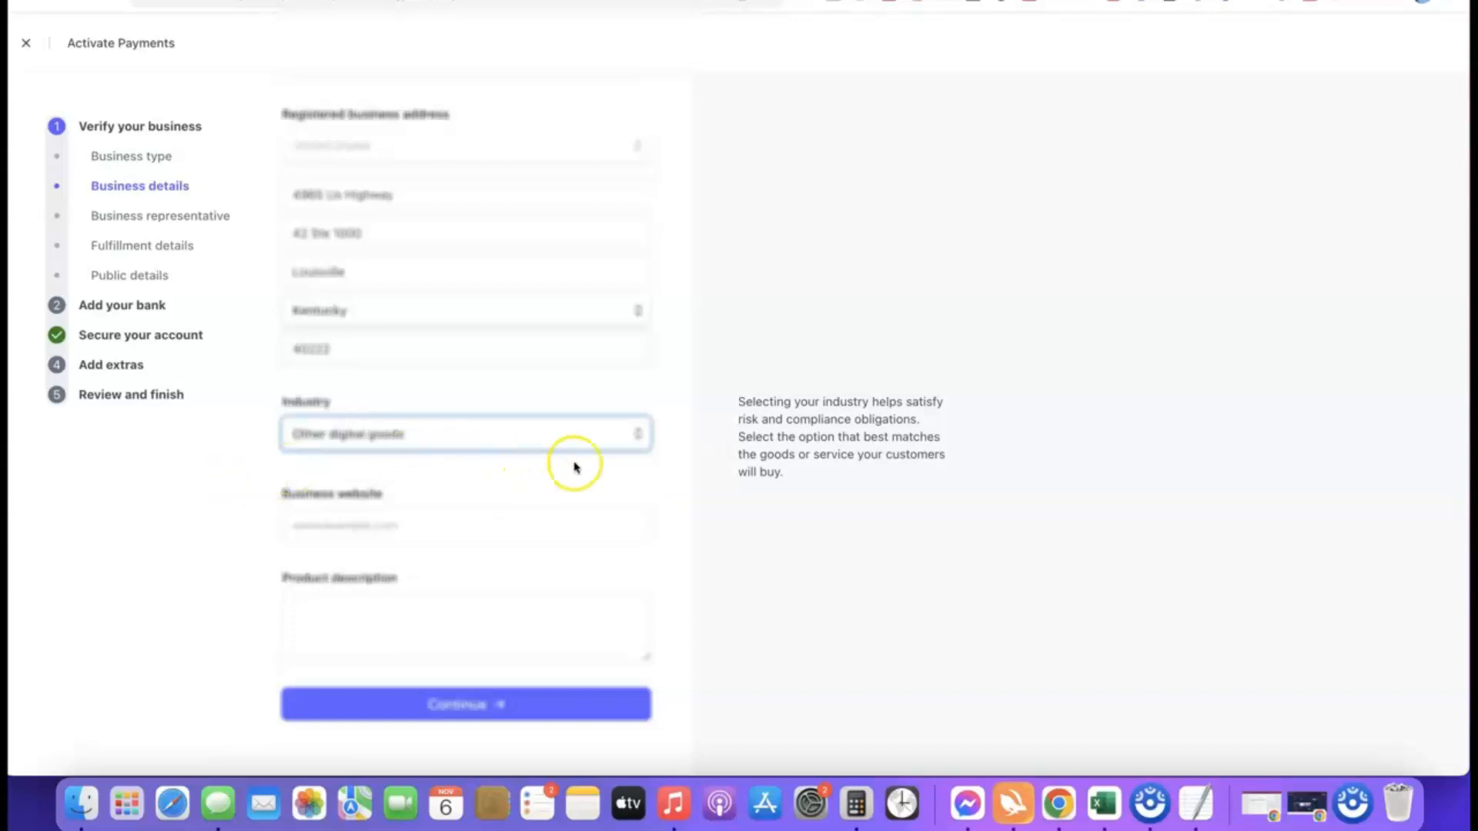
click(637, 472)
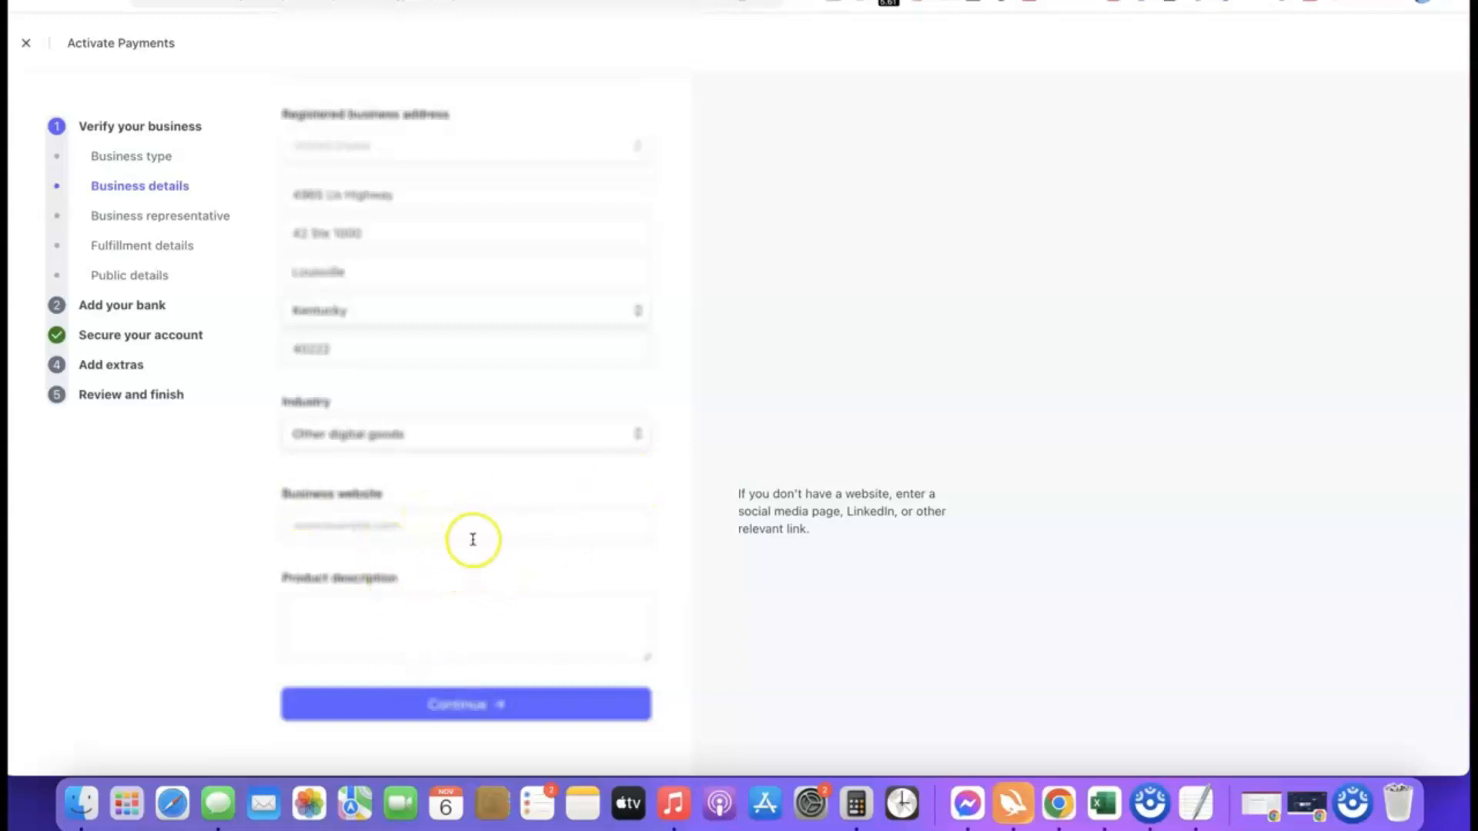
click(445, 528)
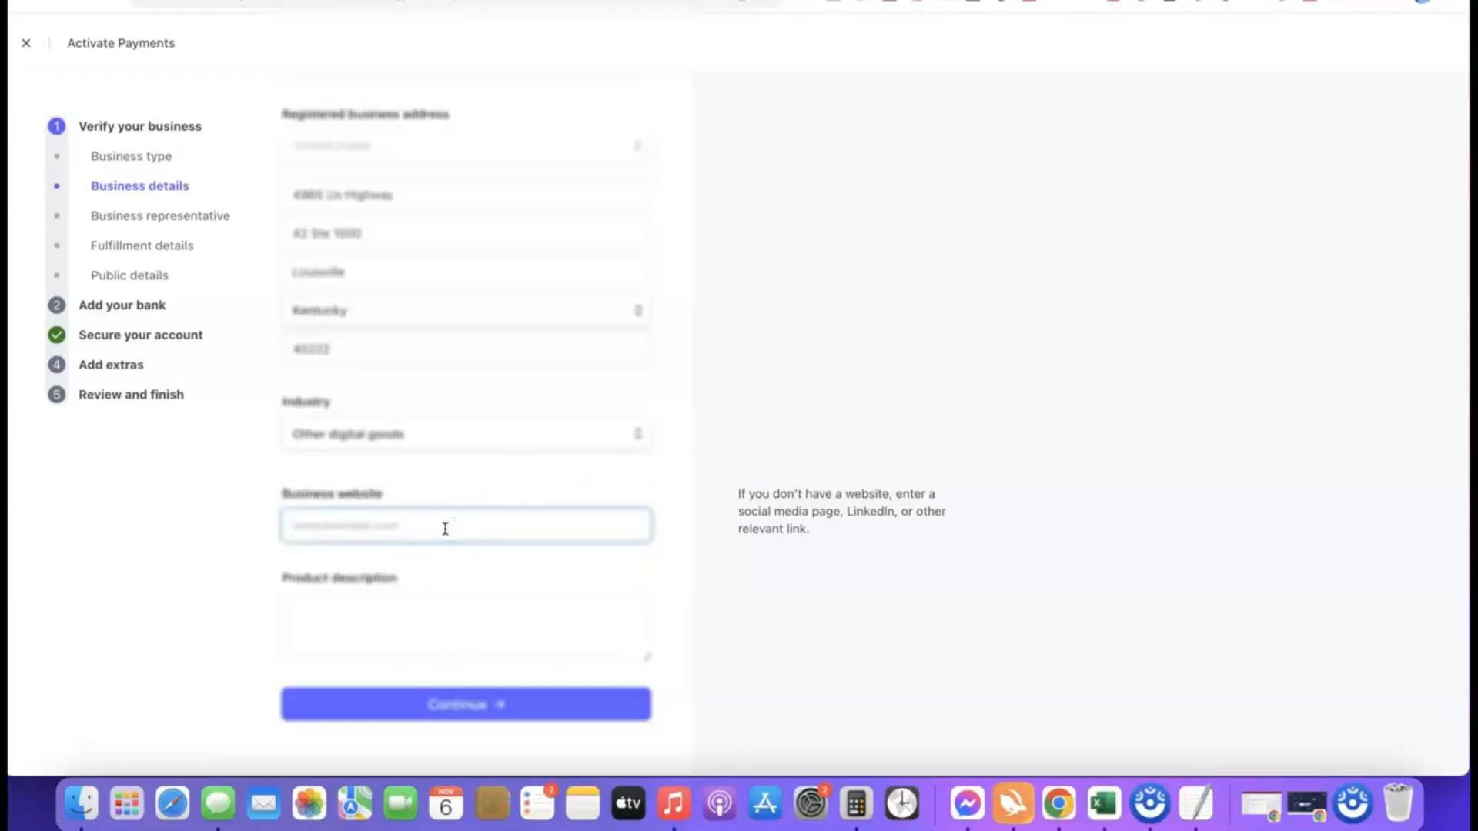
text(https://affiliatebloggingblueprint.com/)
click(168, 534)
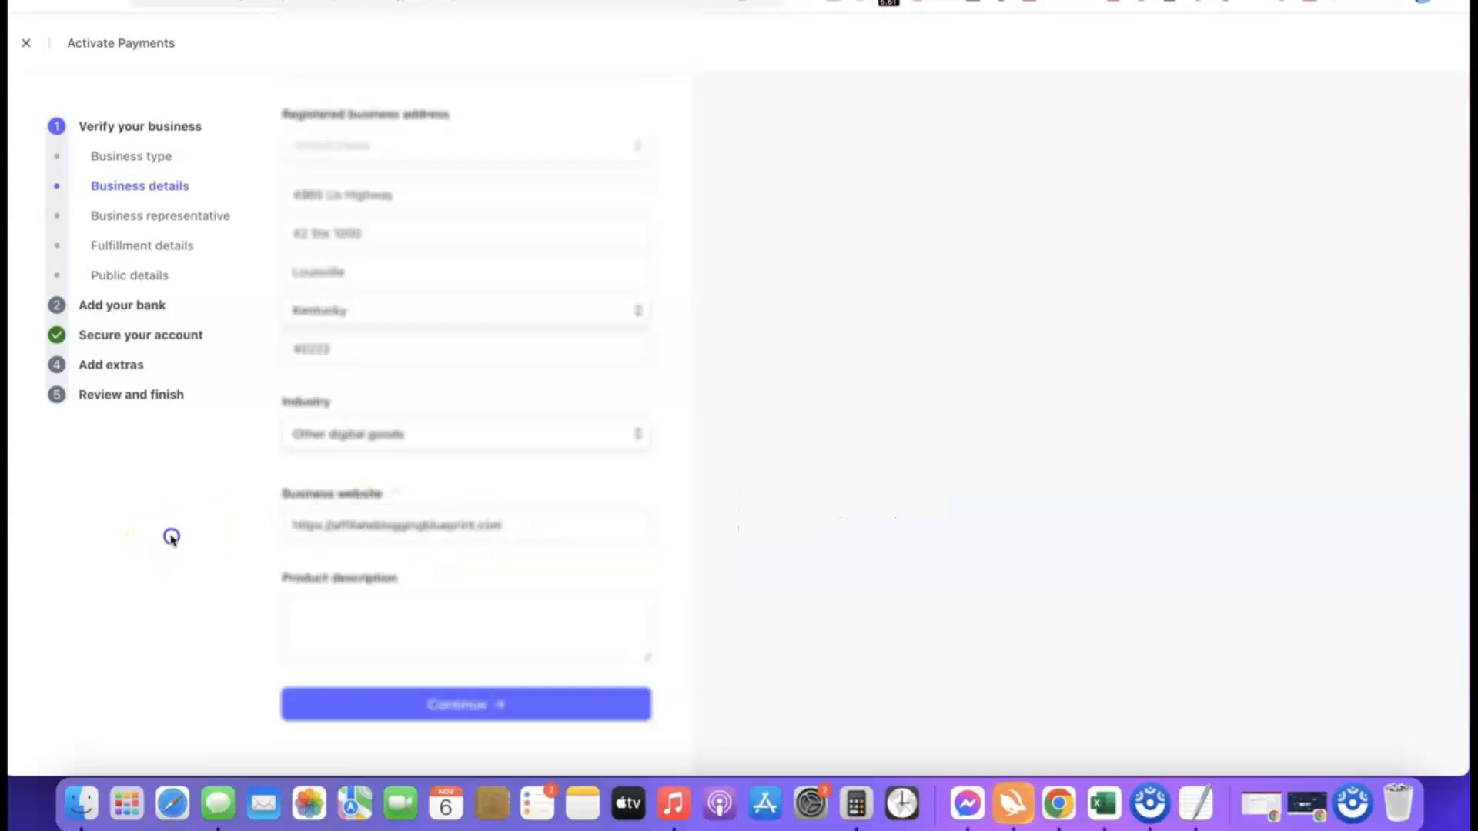
Step: Describe the product as "Our product is a digital course training we sell to our site visitors." and submit the business details
click(373, 600)
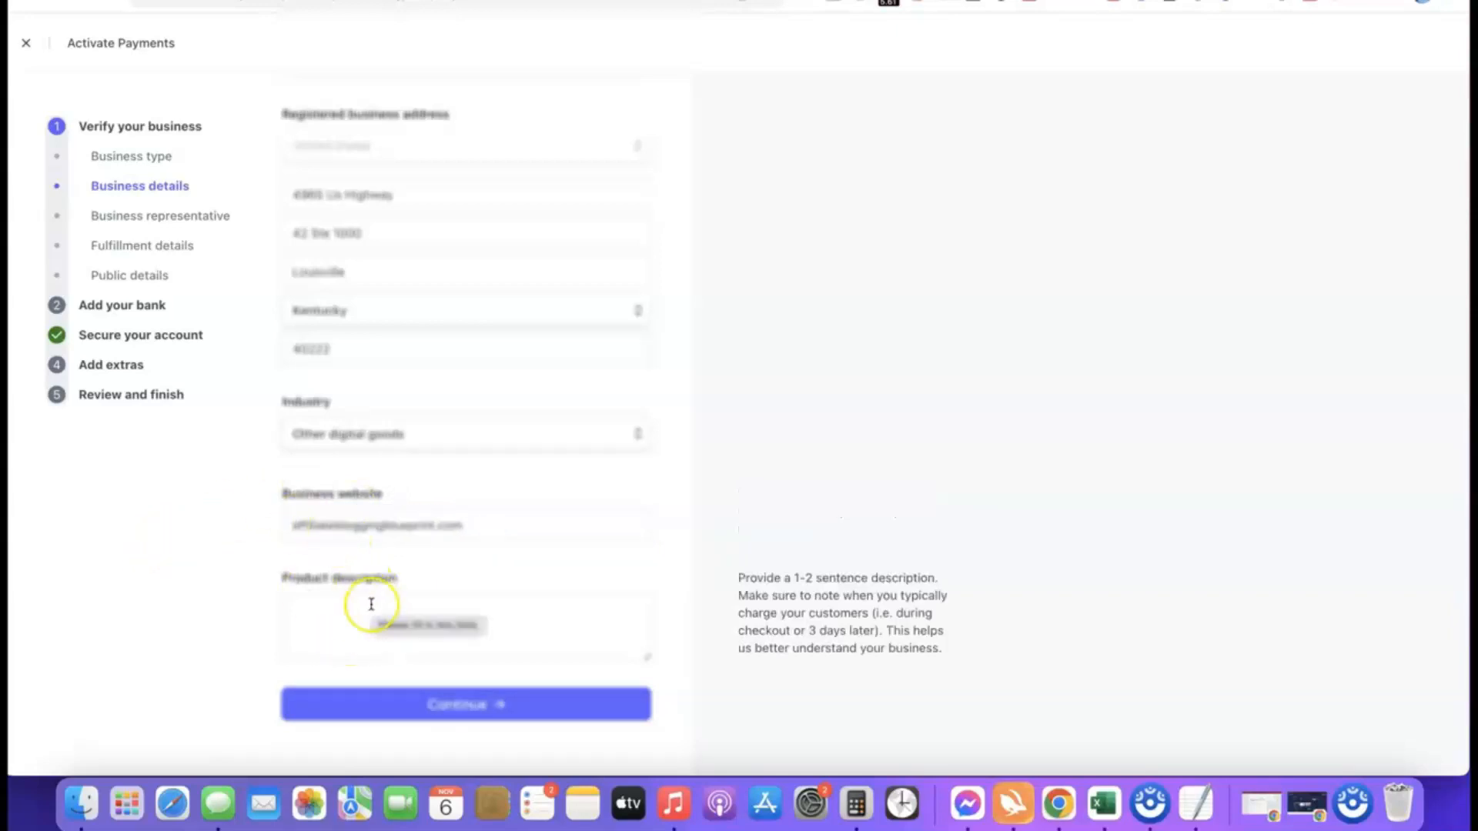
text(Our product is a digital course training we sell to our site visitors.)
click(491, 694)
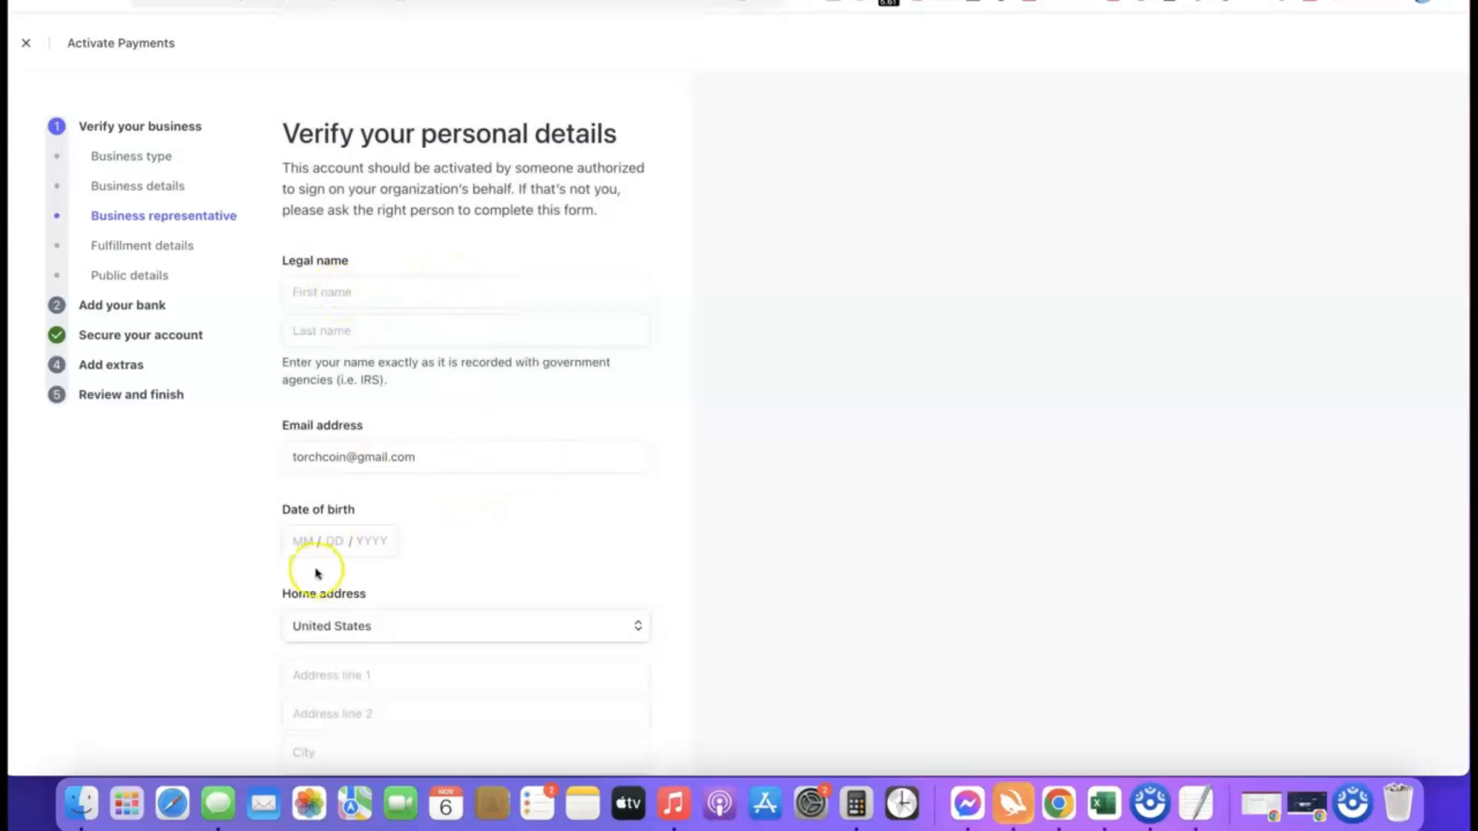
Step: Look over the personal details form for the business representative, including the country choices for the home address
scroll(410, 531, down, 1)
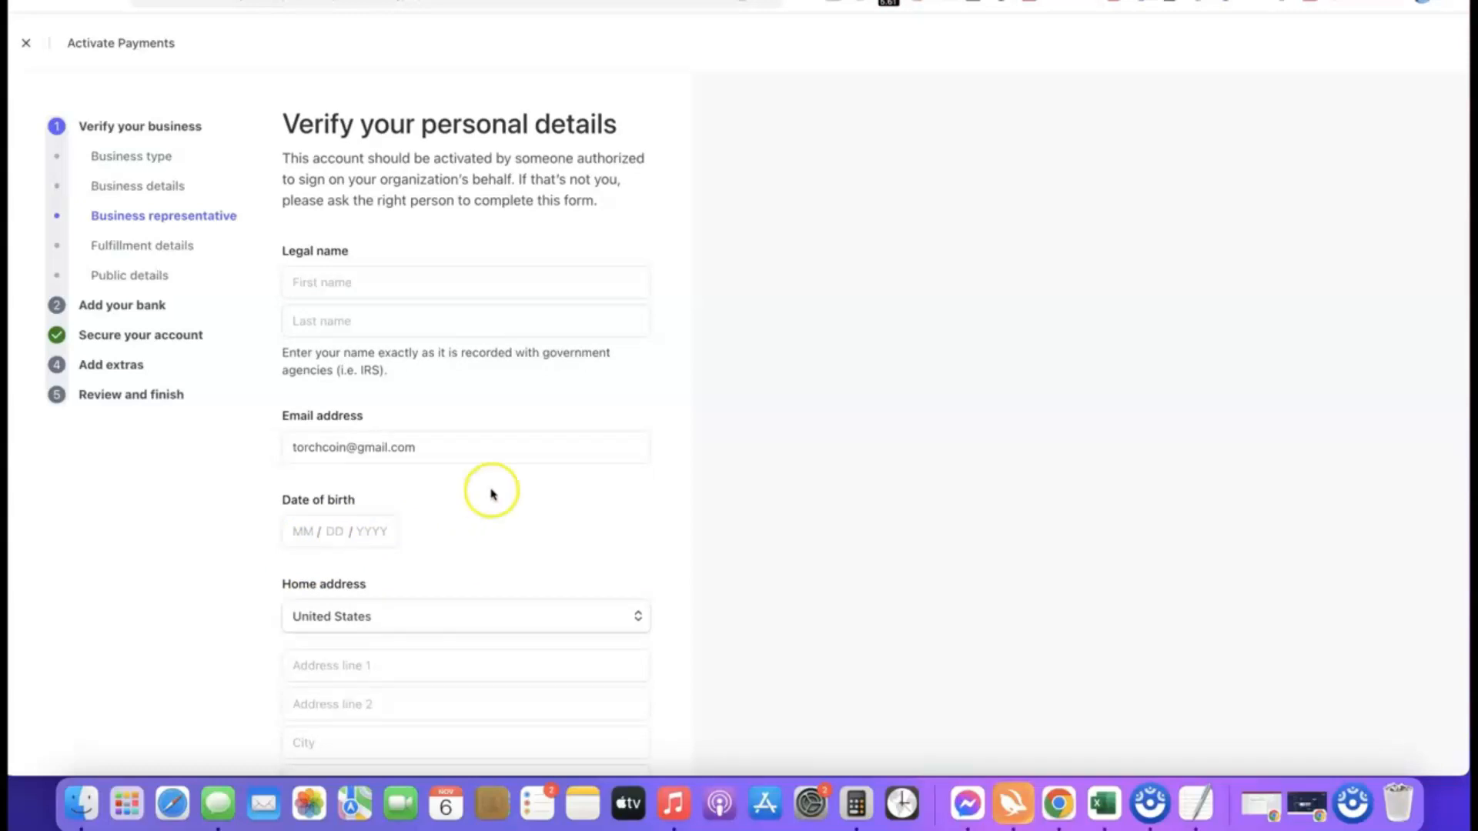
scroll(499, 536, down, 3)
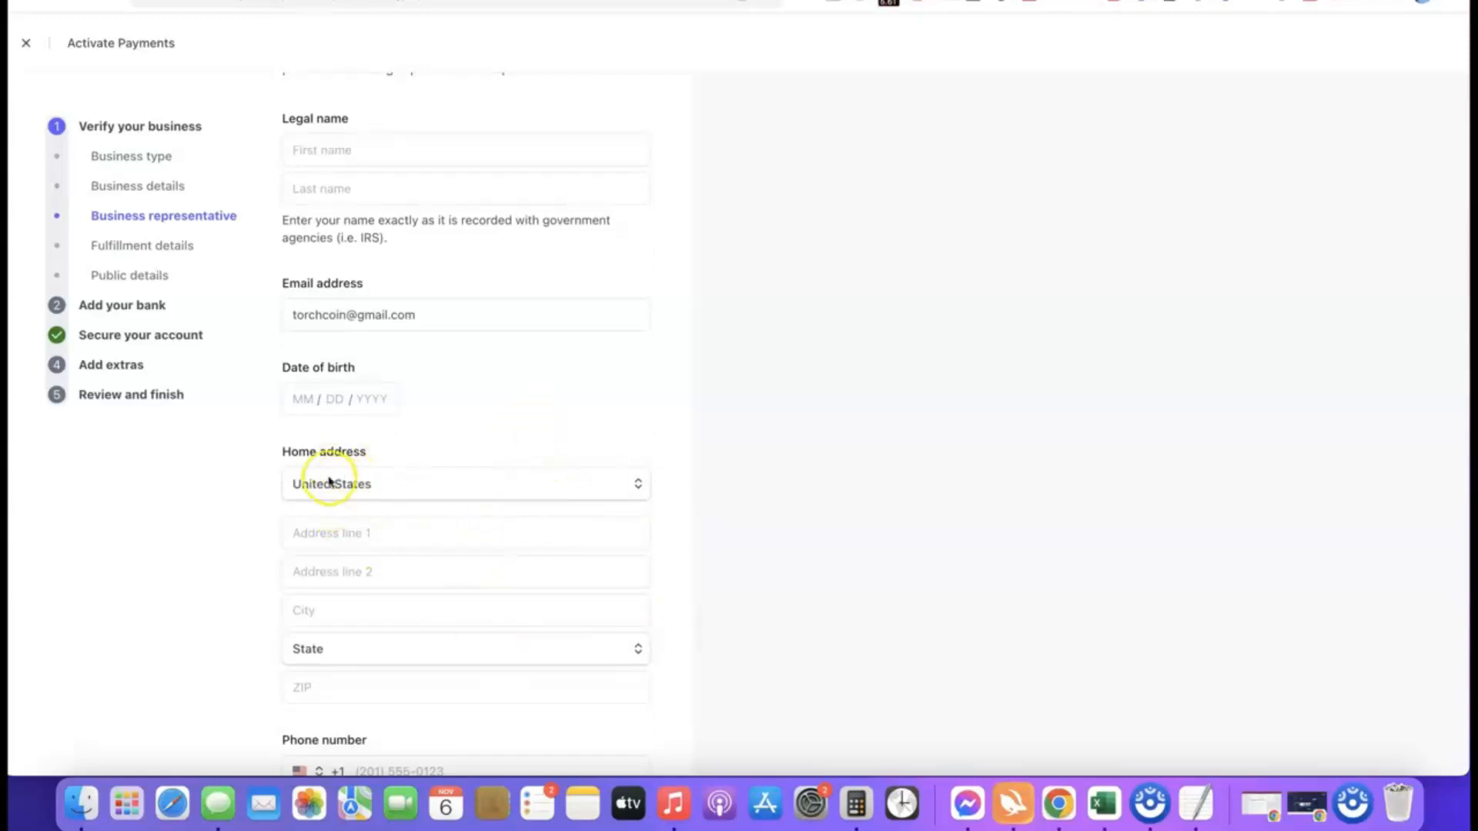
click(637, 484)
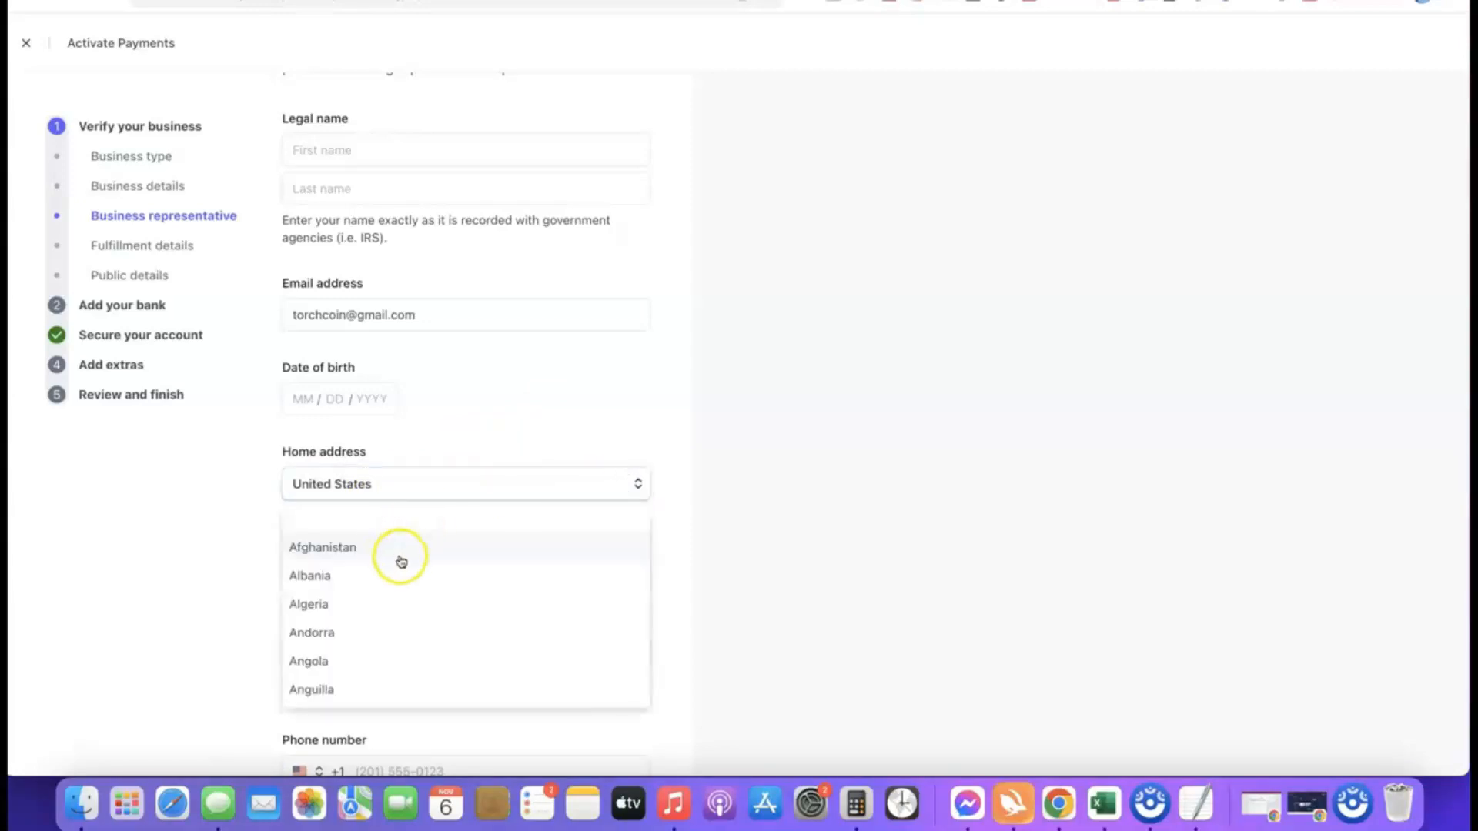
click(567, 491)
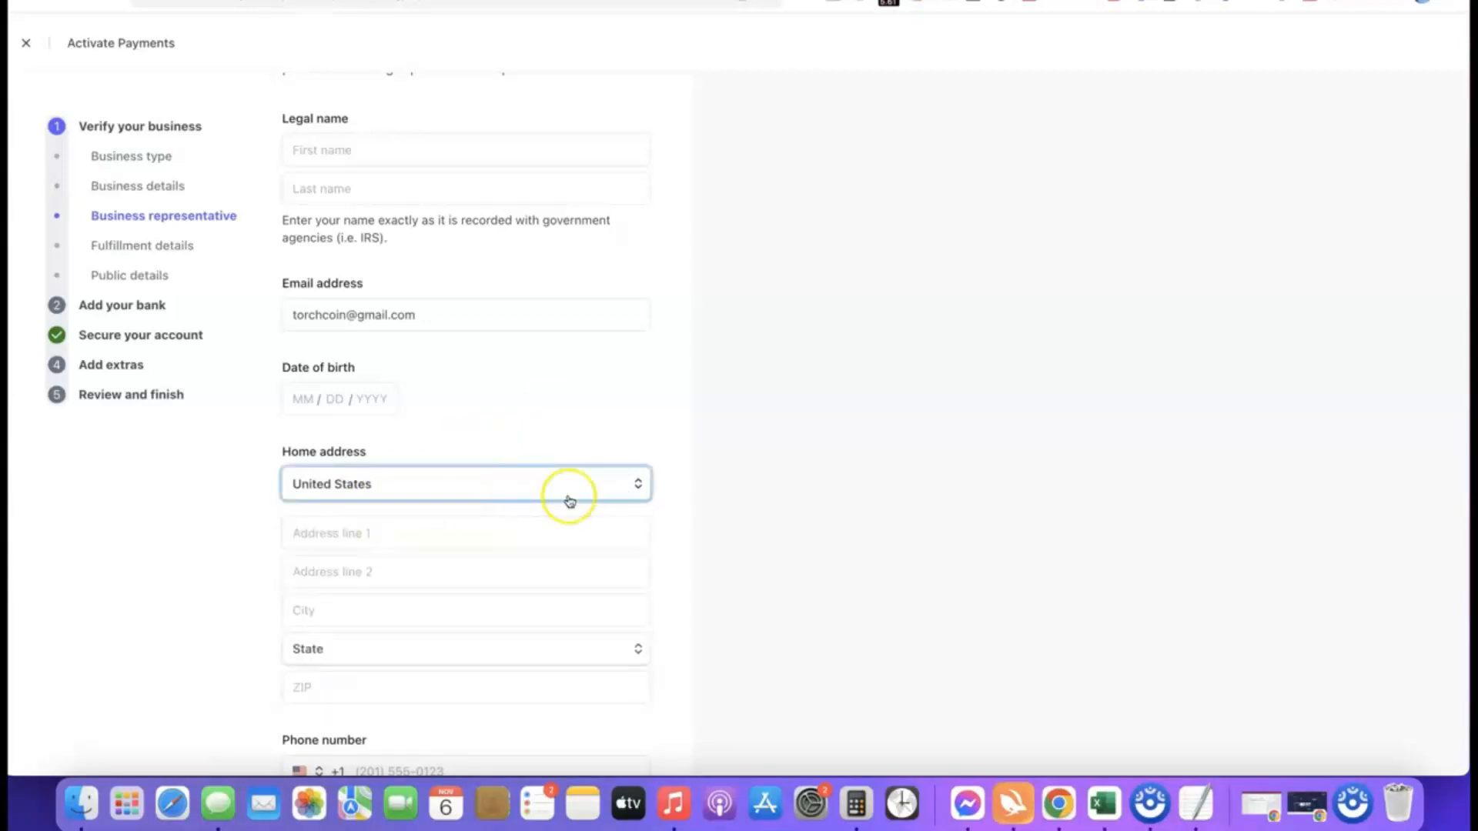
scroll(347, 482, down, 1)
scroll(400, 507, down, 3)
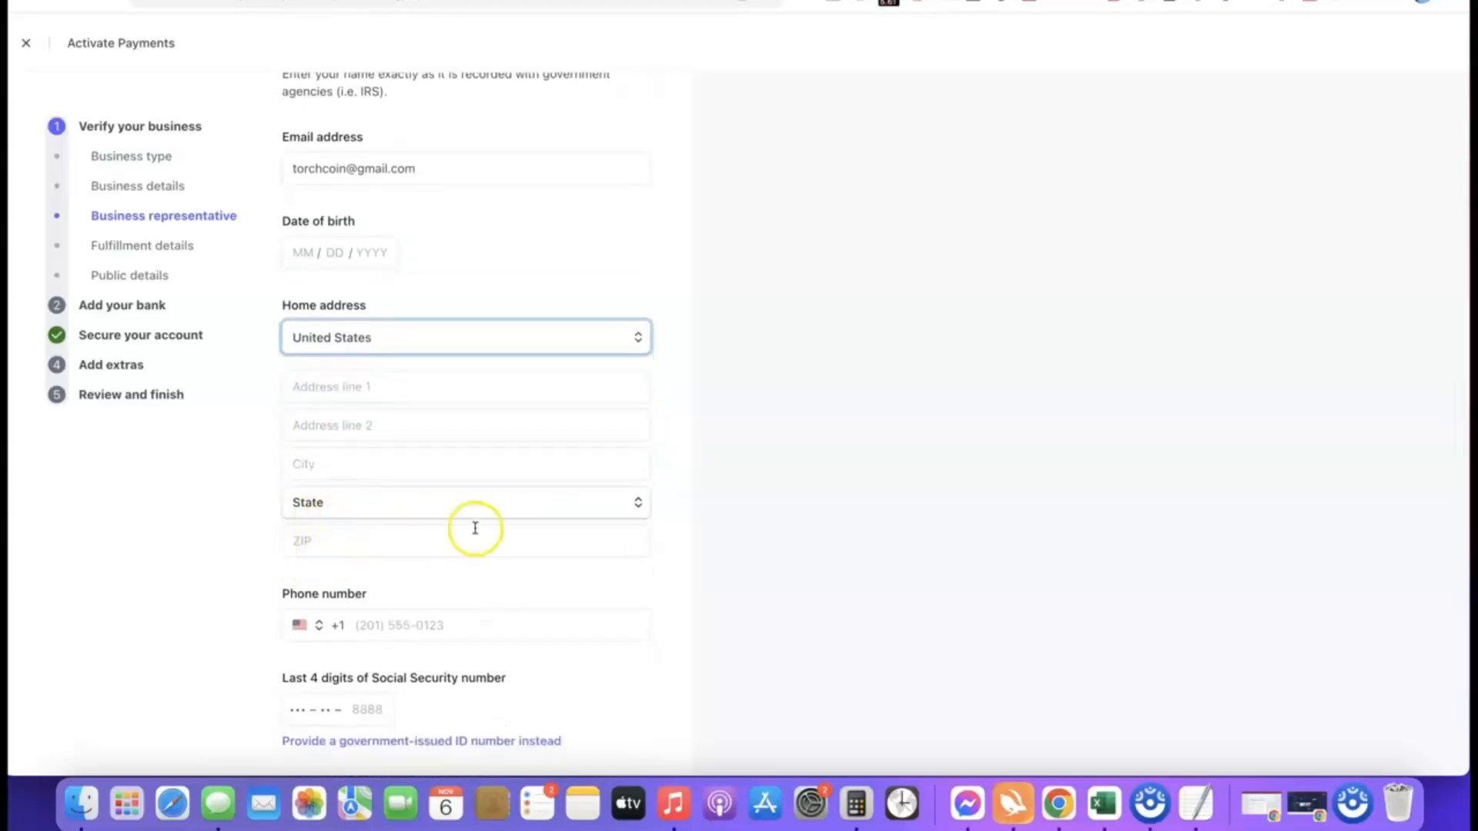
scroll(472, 539, down, 1)
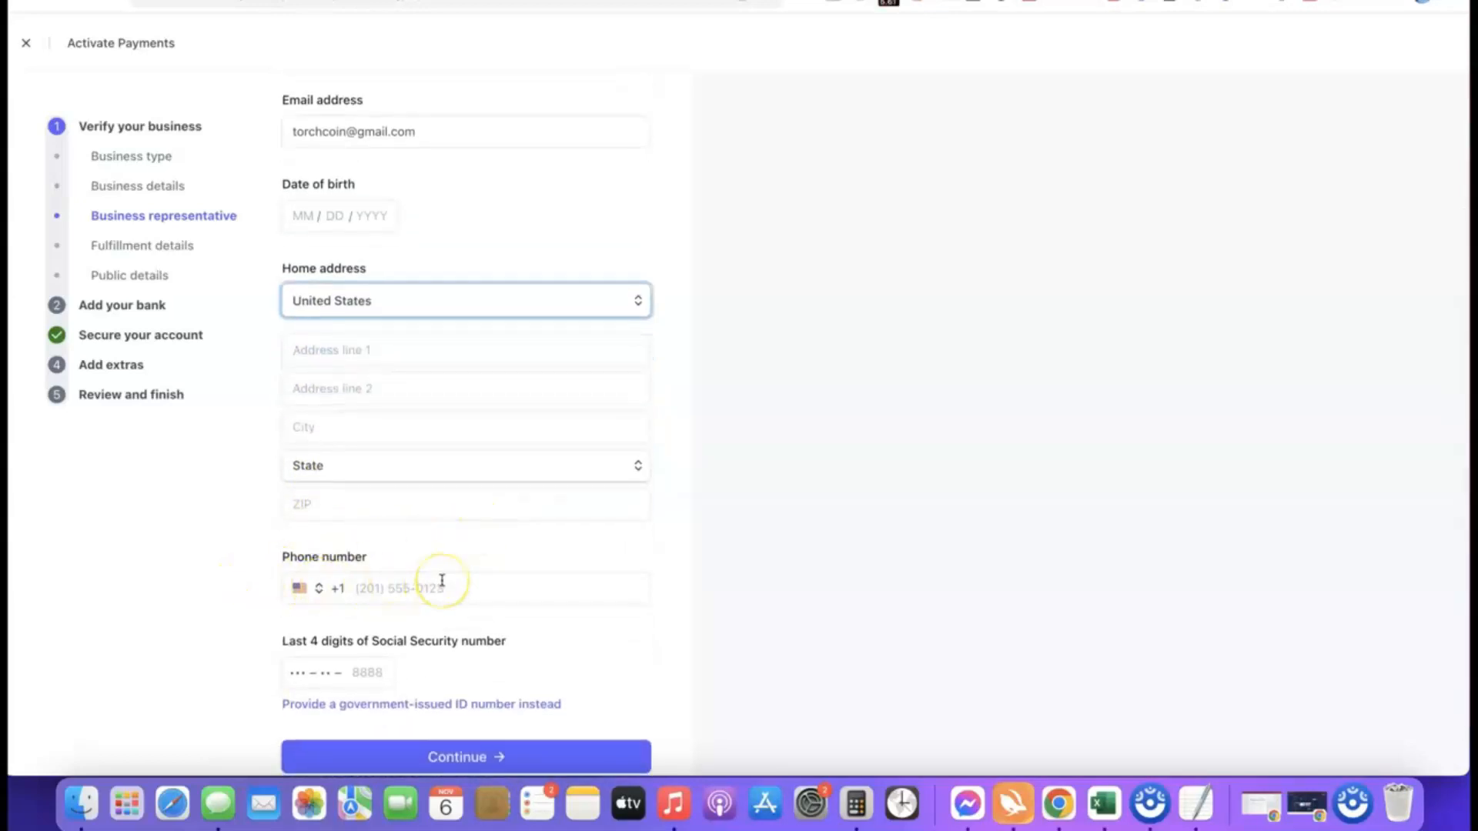
Step: Examine the country code choices for the representative's phone number and the identity number options below it
click(306, 590)
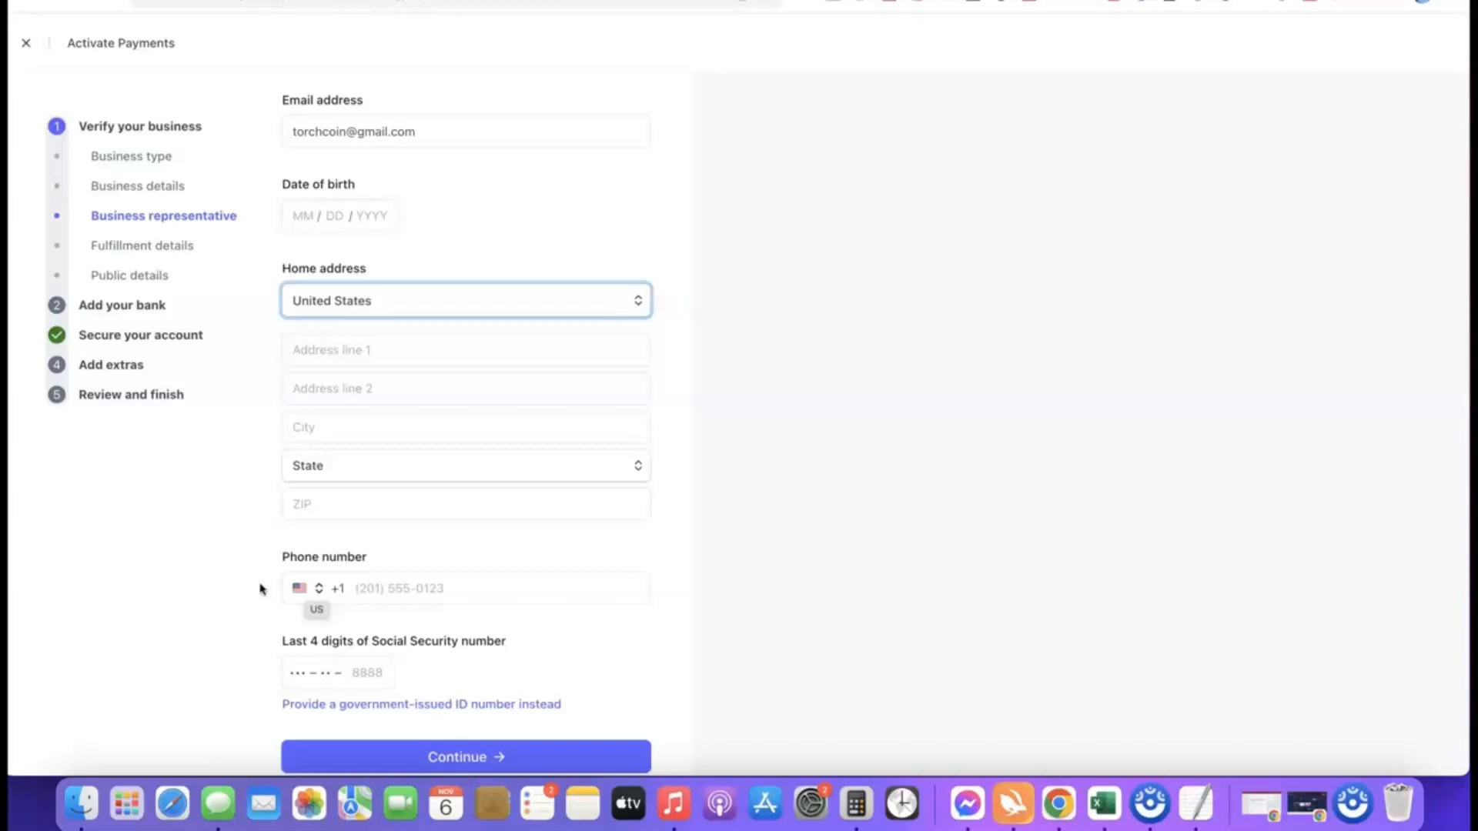
click(309, 589)
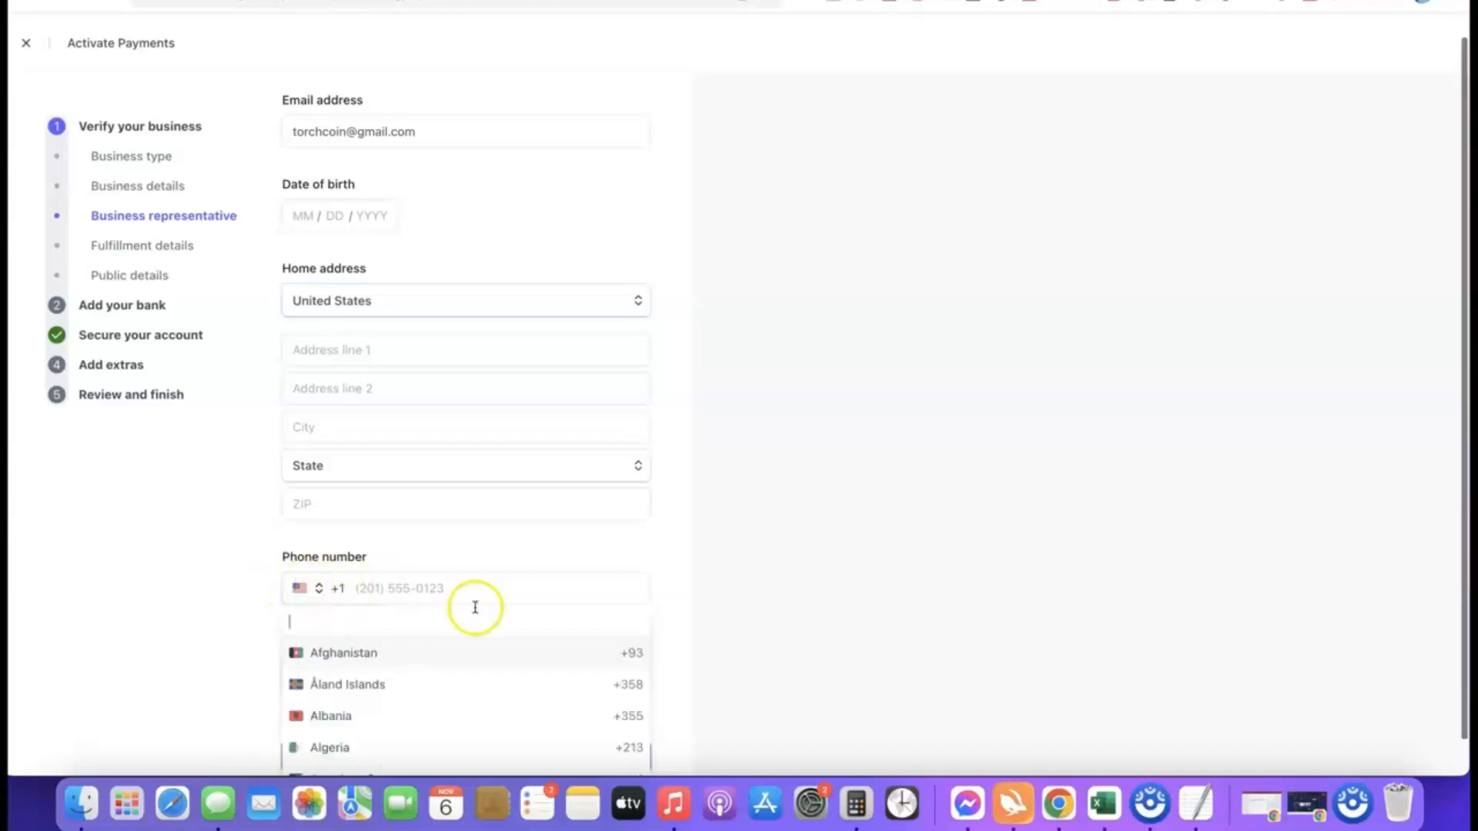
click(681, 600)
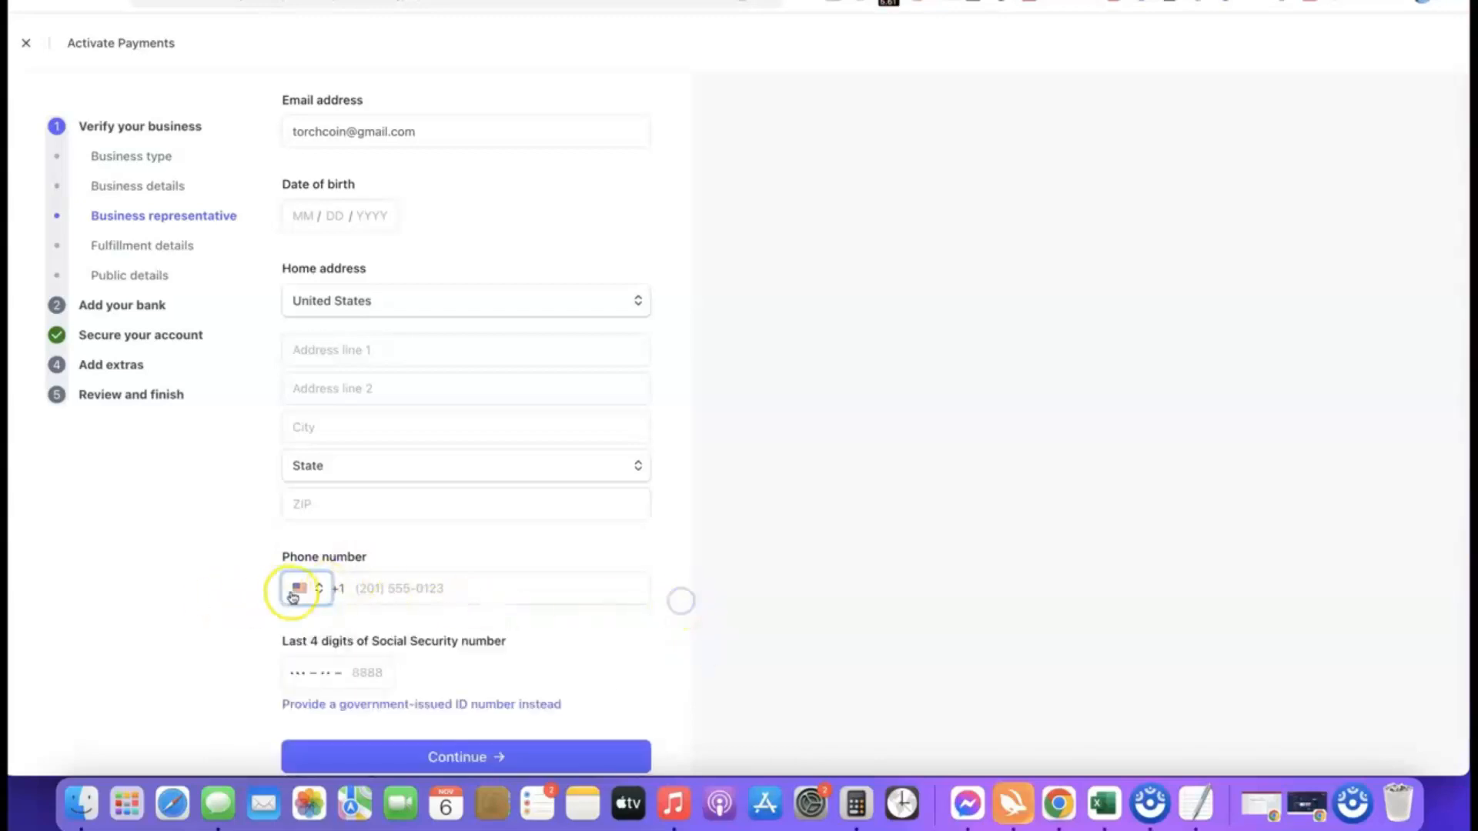
scroll(611, 581, down, 2)
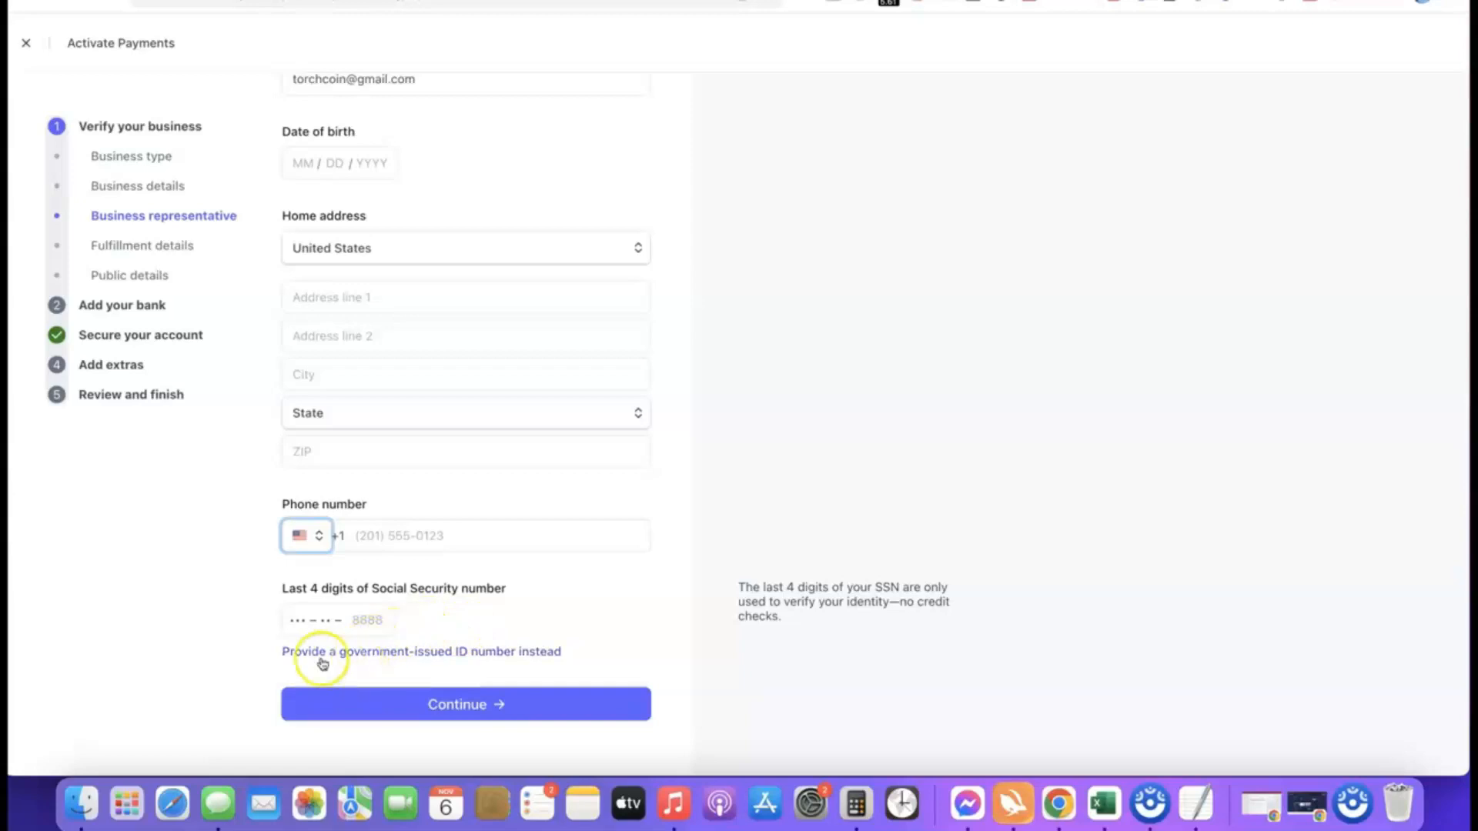
scroll(257, 597, up, 5)
scroll(257, 597, down, 5)
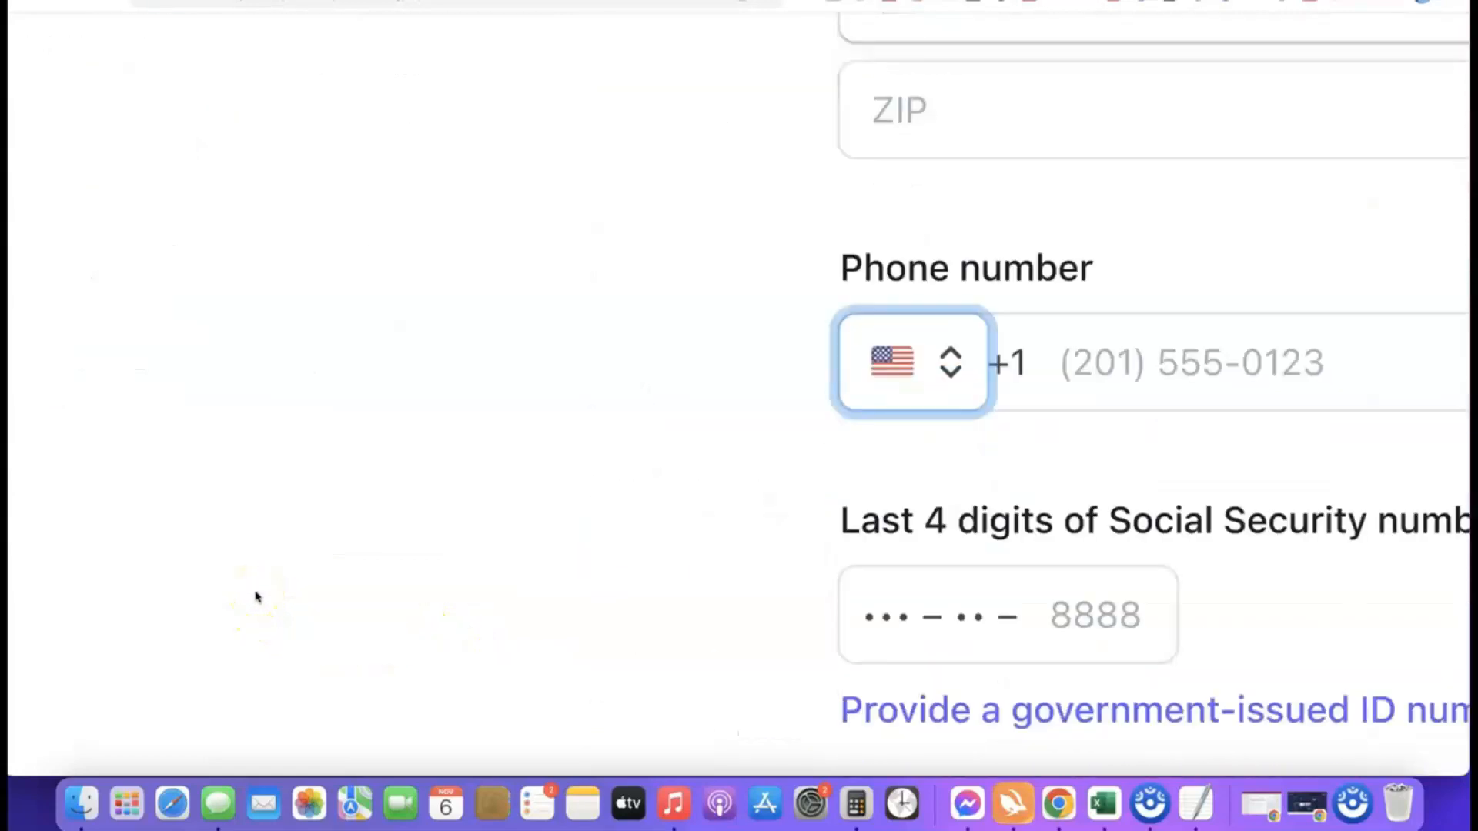
scroll(266, 597, right, 5)
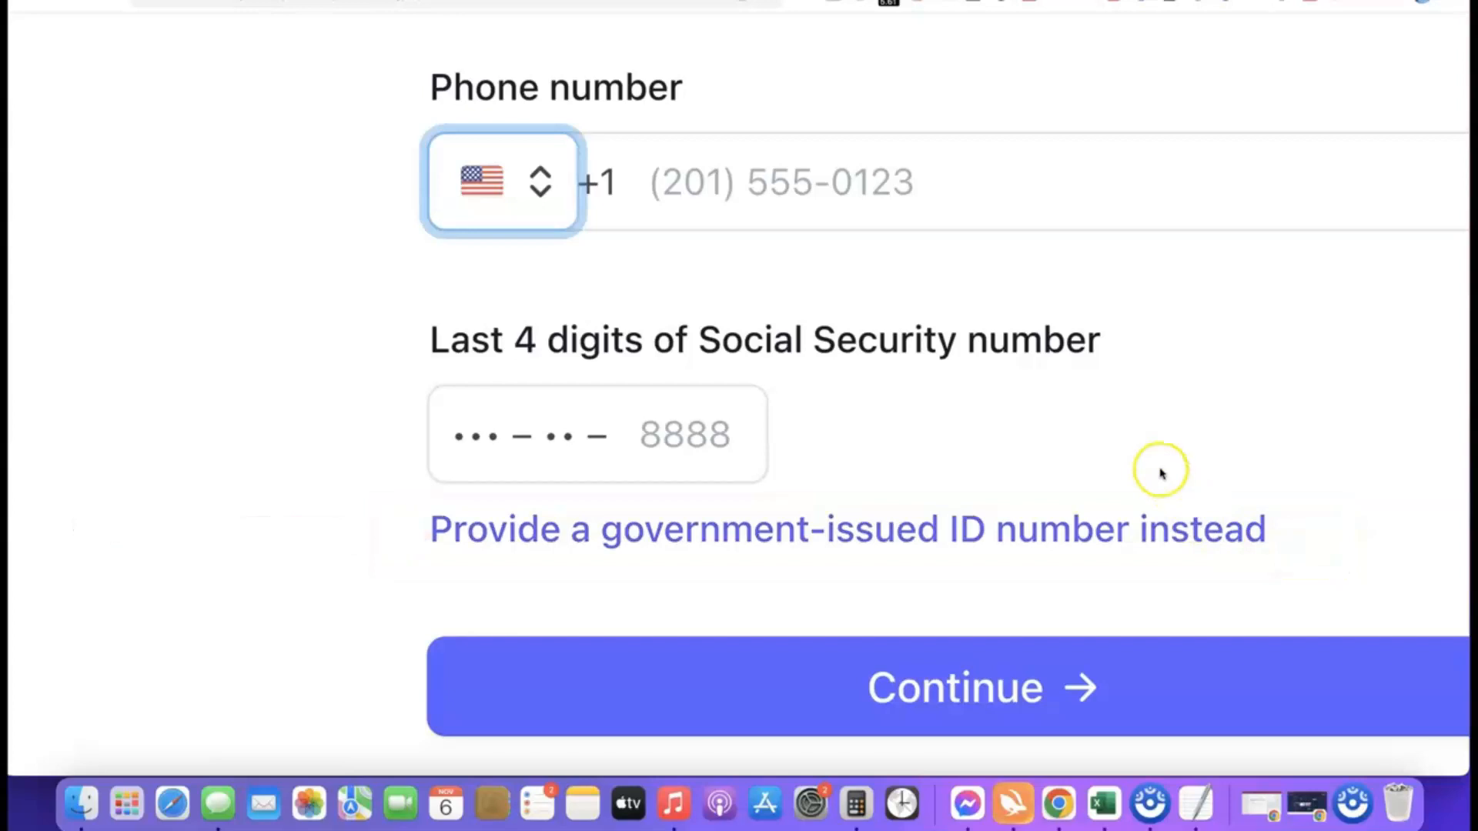
scroll(1162, 475, down, 2)
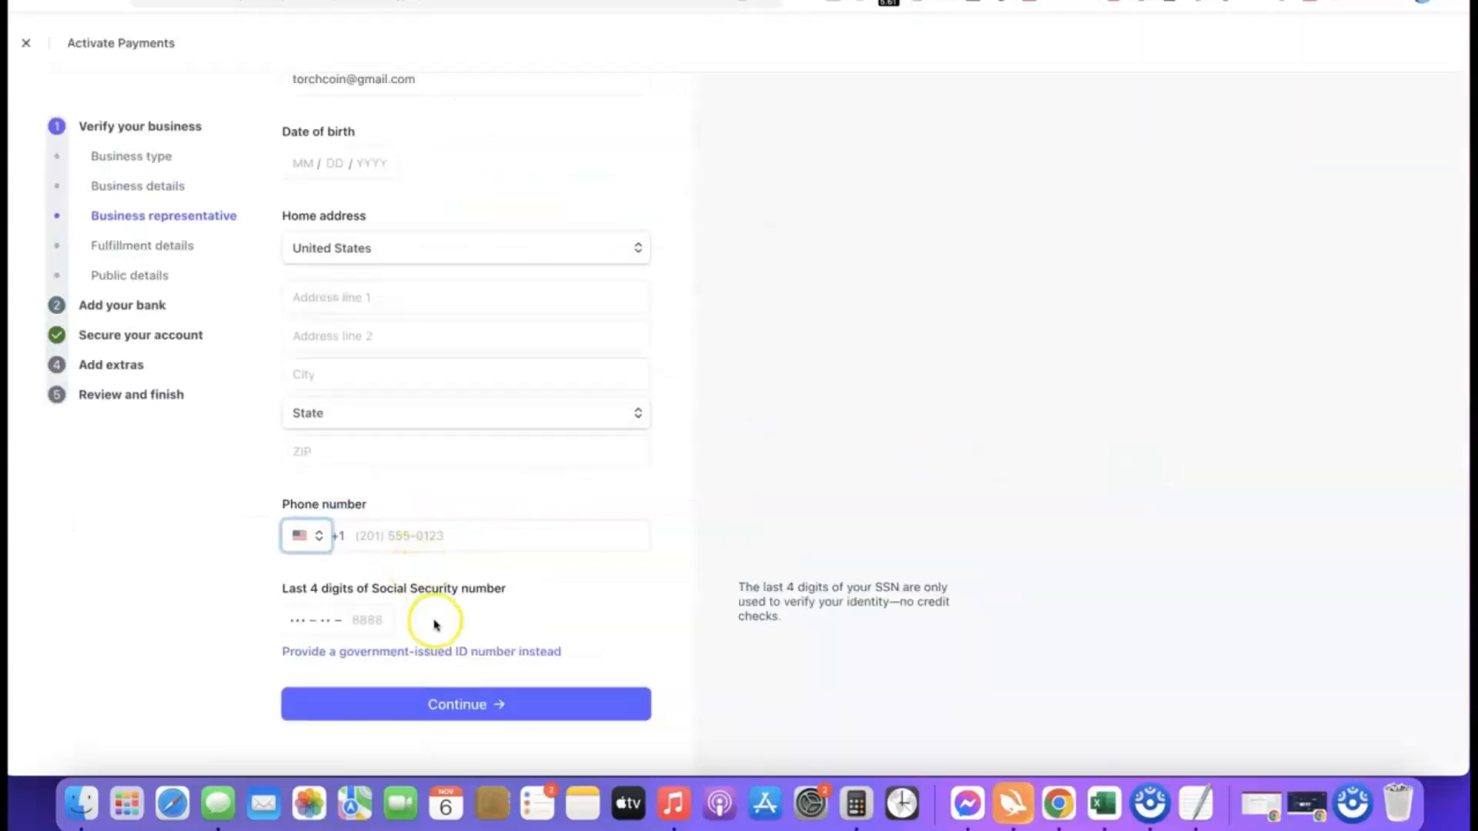
Step: Switch identity verification to a government-issued ID number and set its issuing country to NG
click(425, 651)
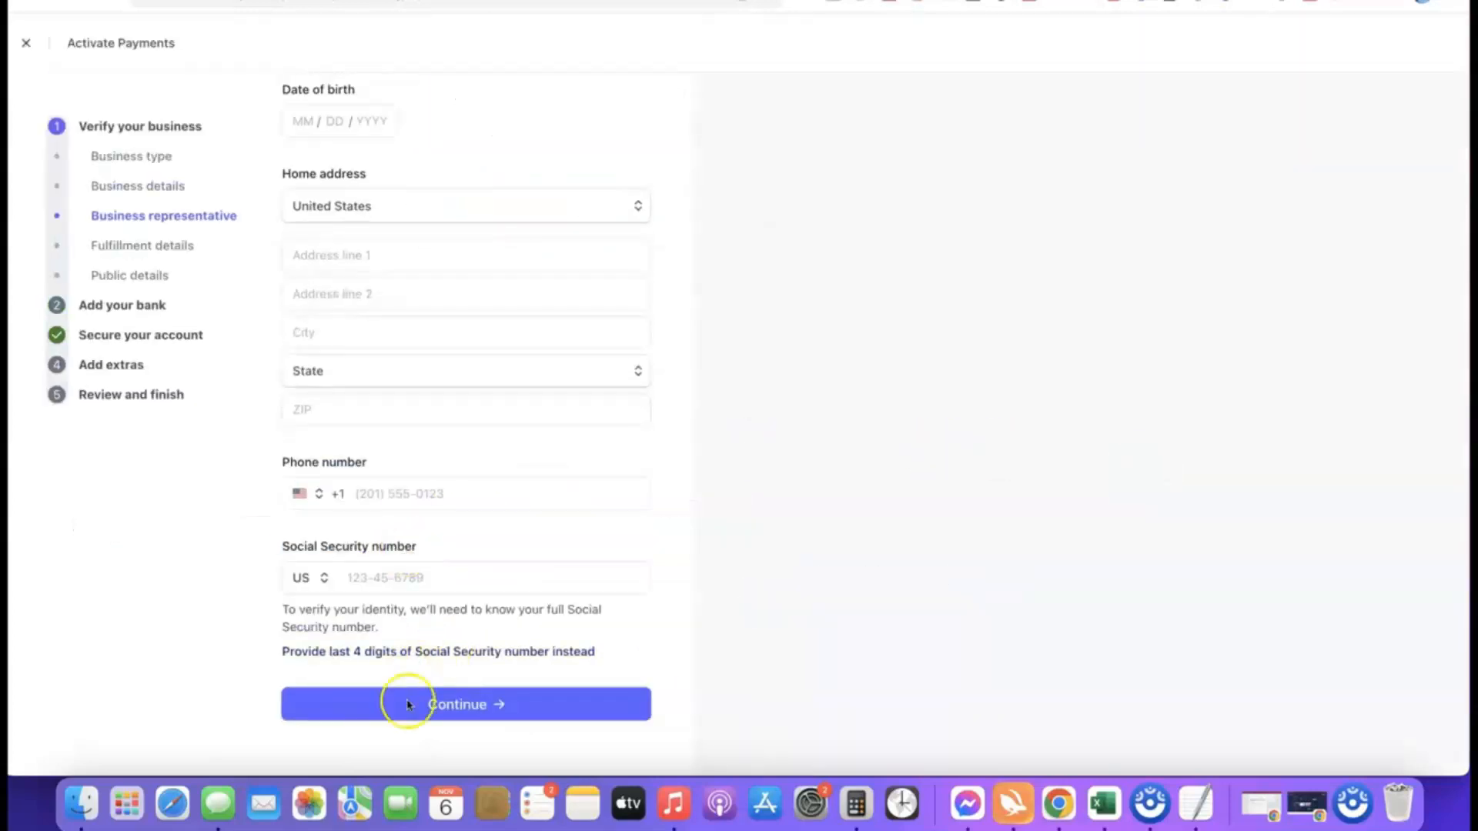
click(327, 579)
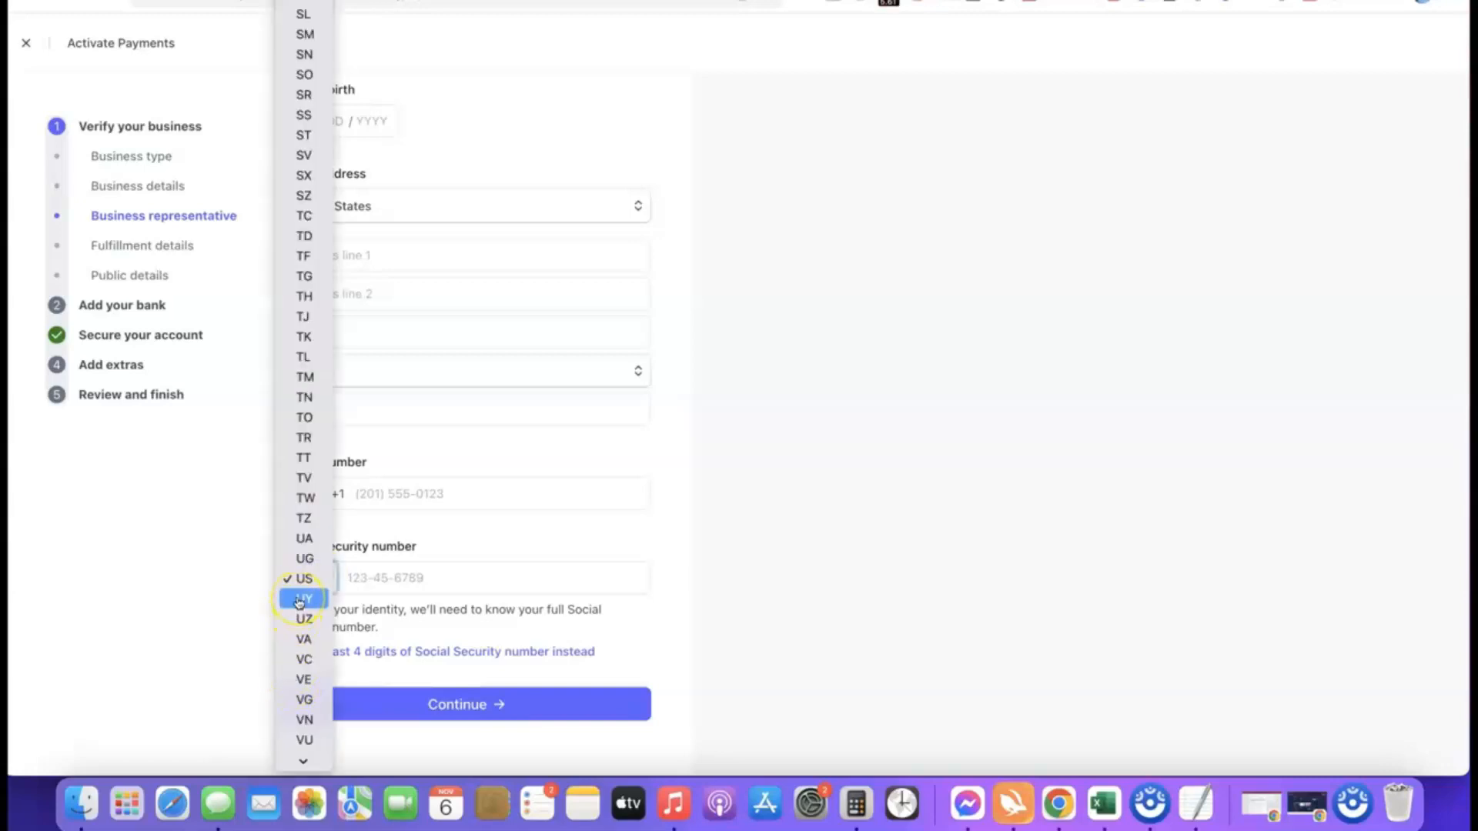
scroll(303, 304, down, 2)
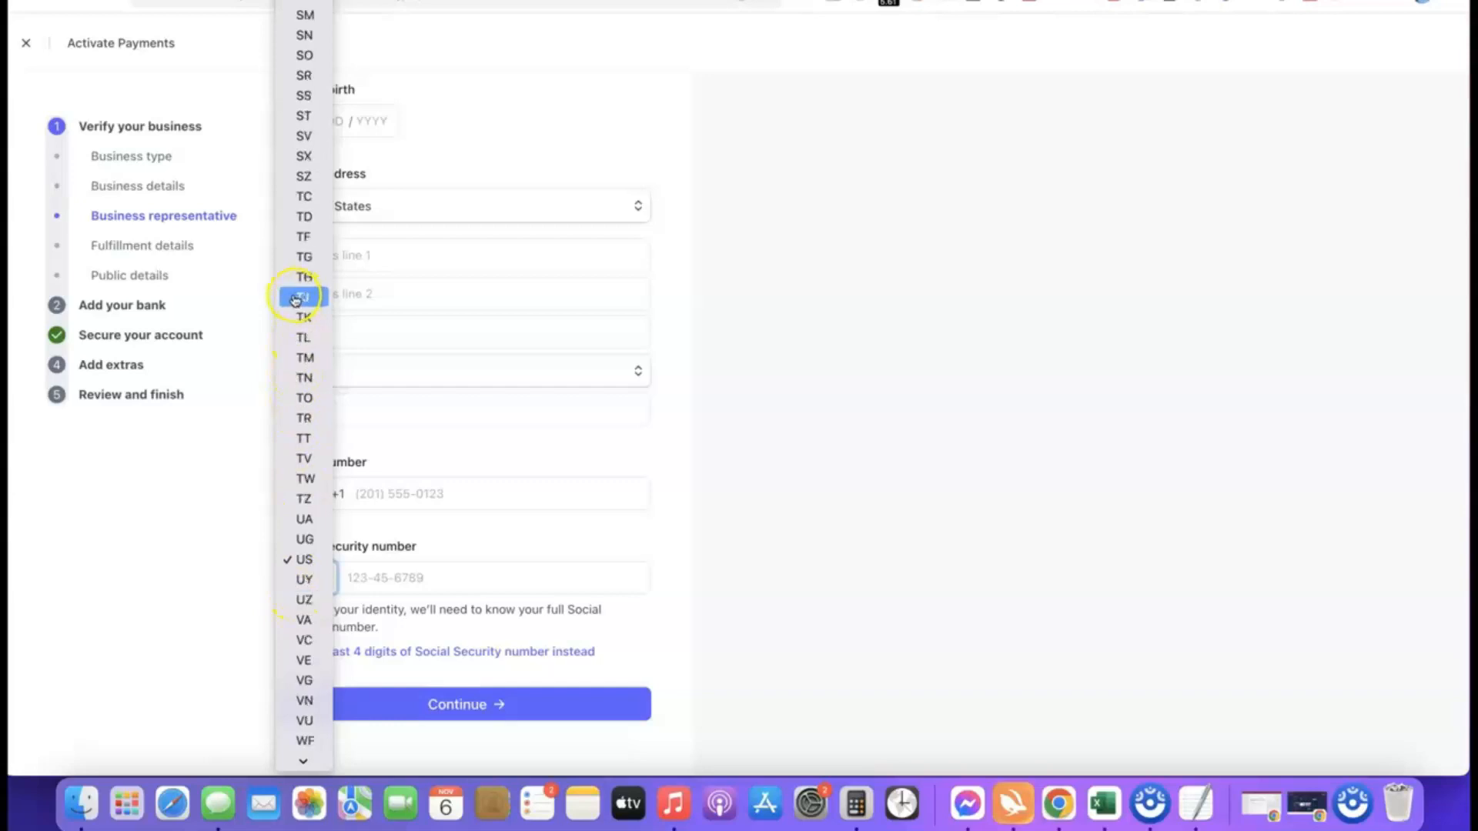
scroll(304, 325, down, 1)
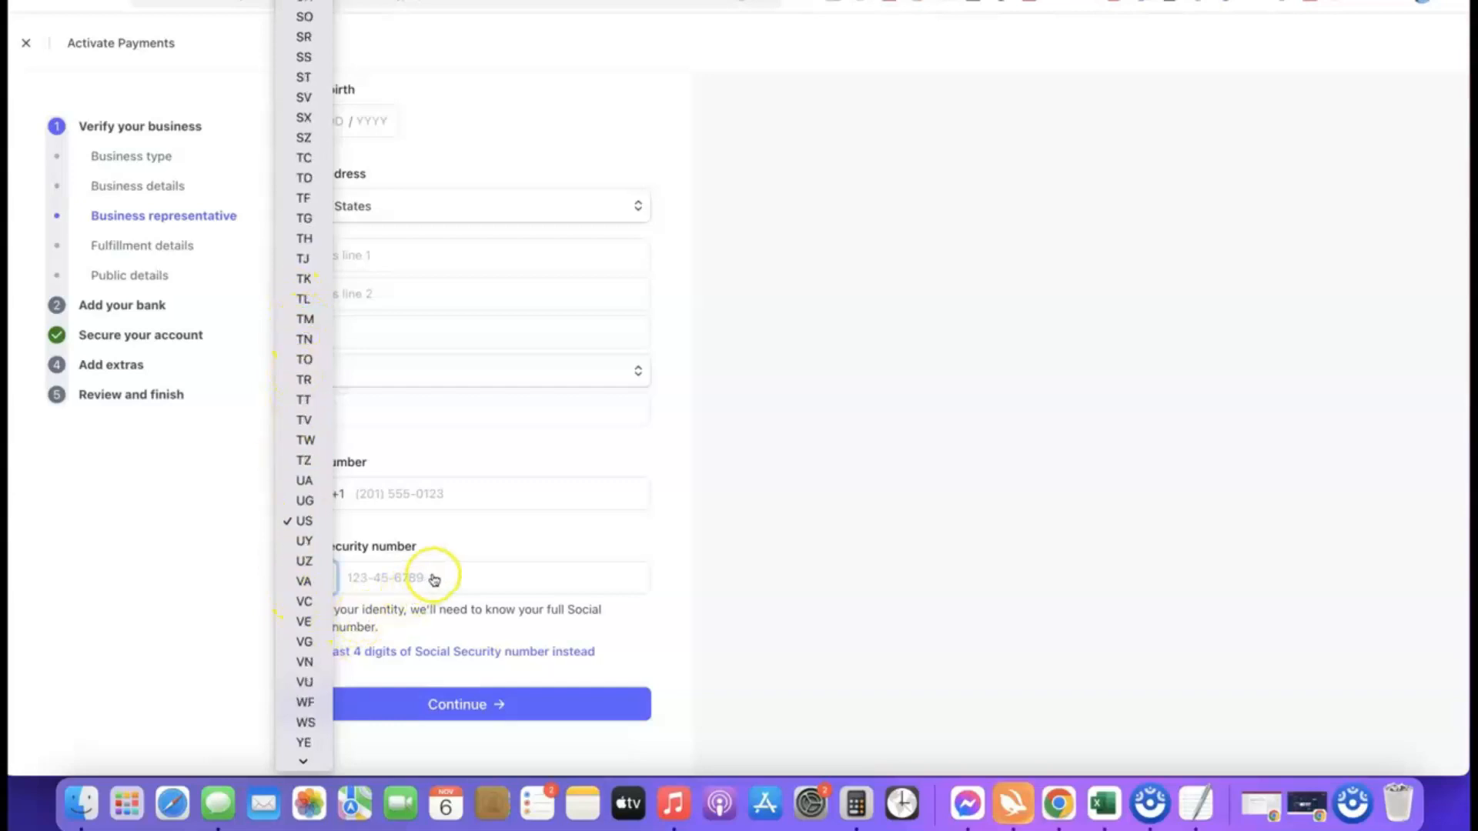
click(667, 575)
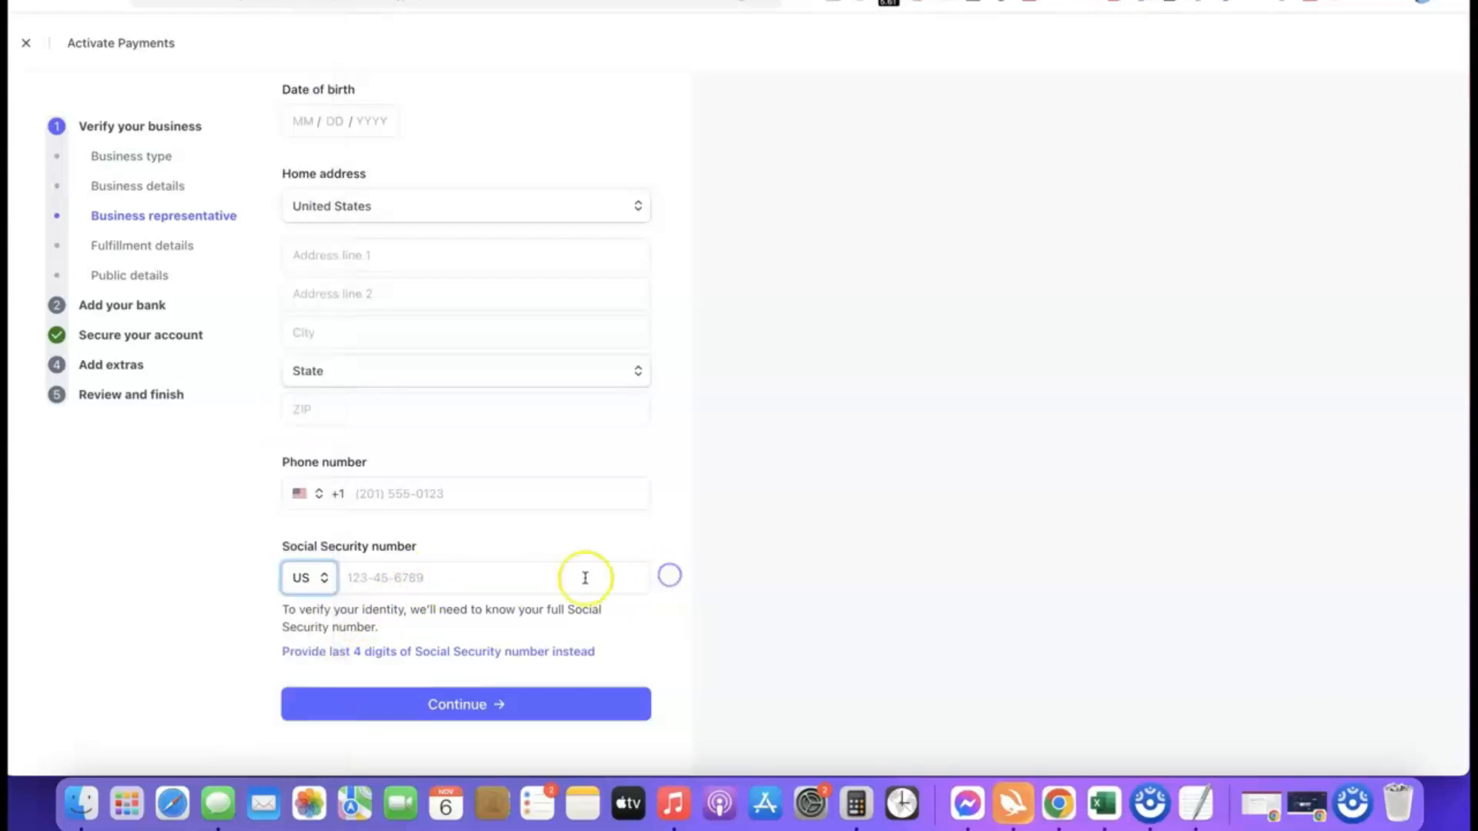
click(312, 584)
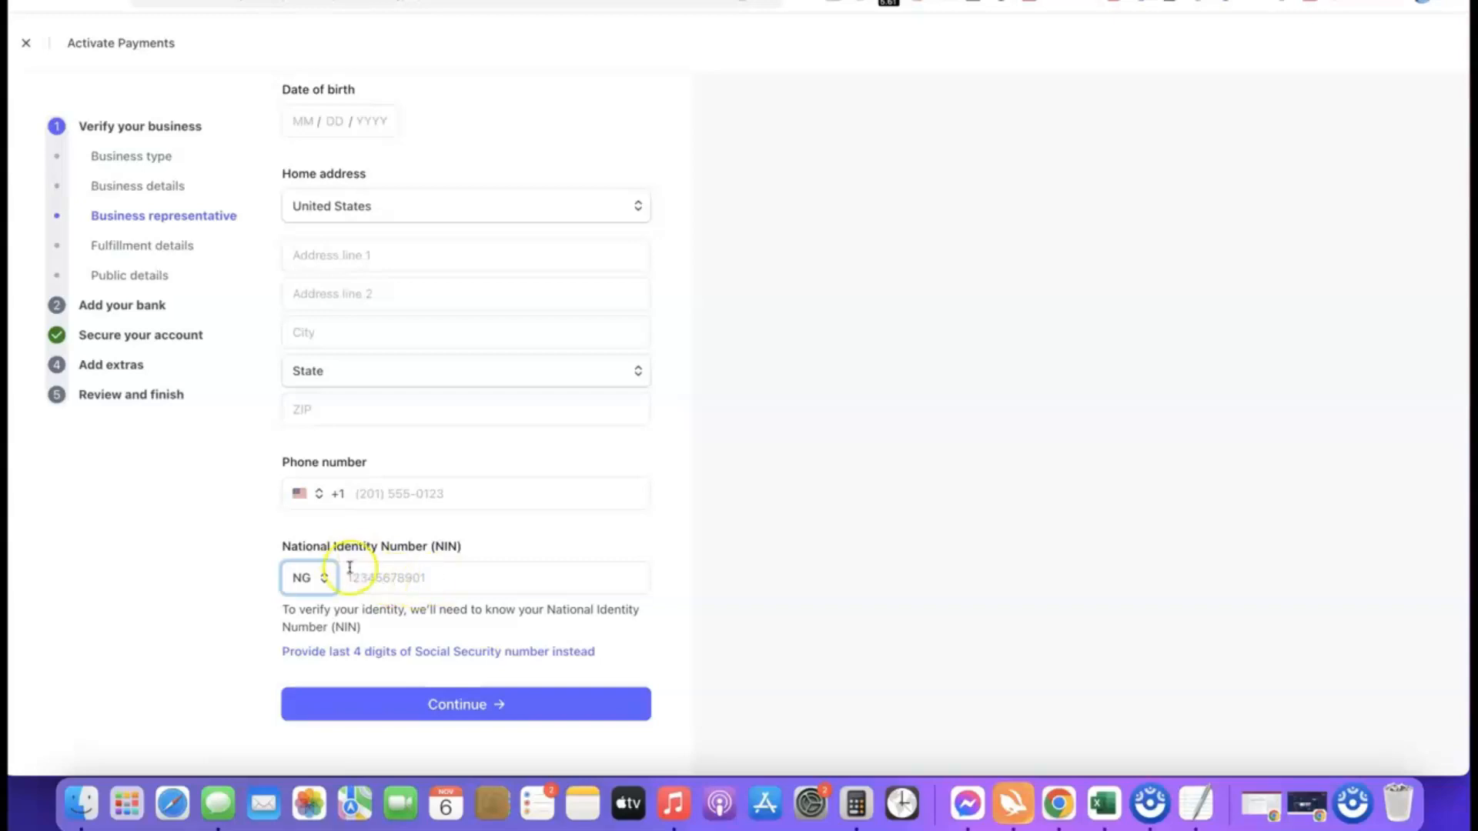
Step: Set the representative's phone number country to Nigeria (+234) and submit the personal details
click(299, 493)
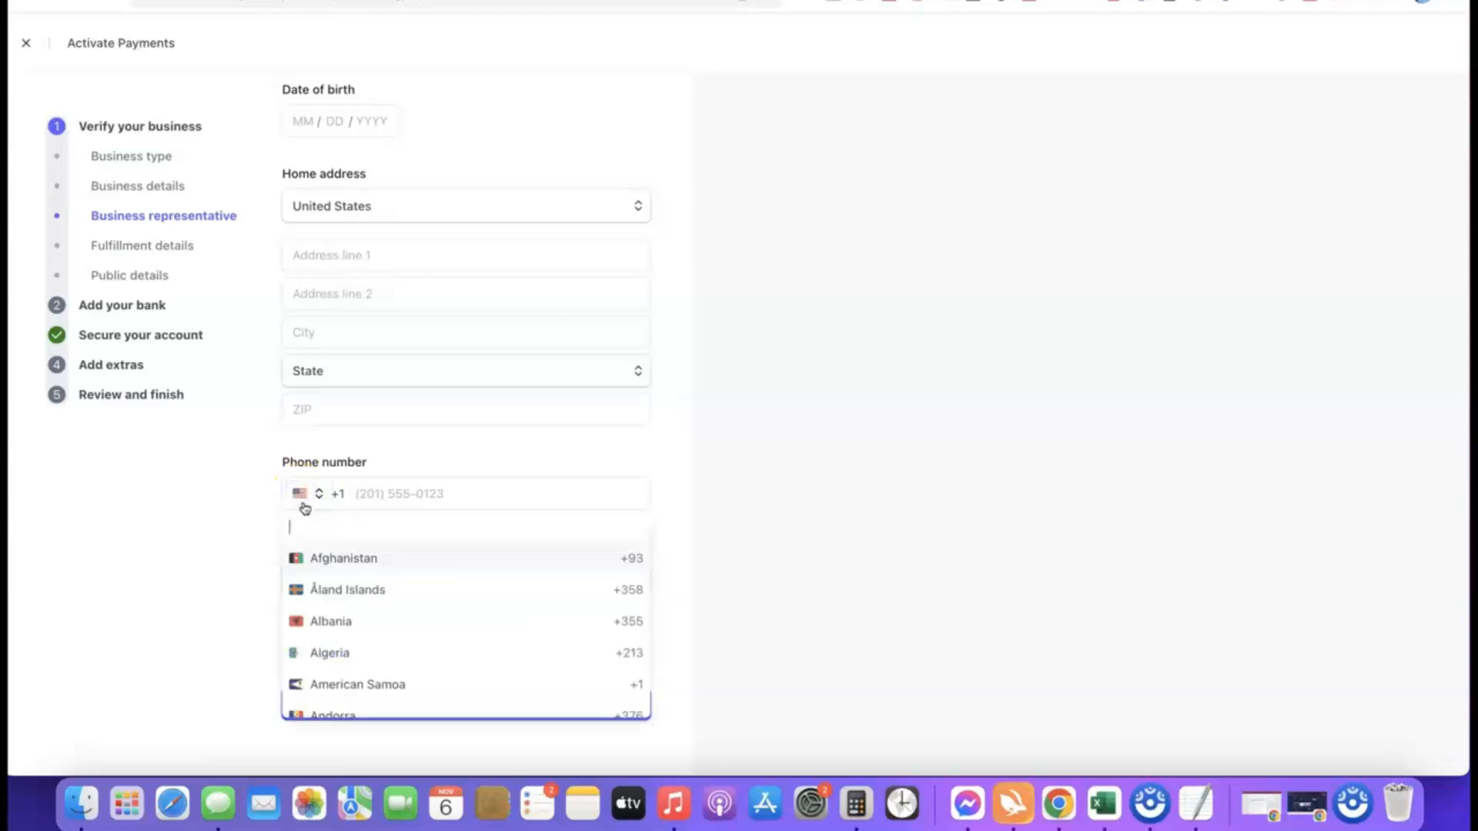
click(317, 529)
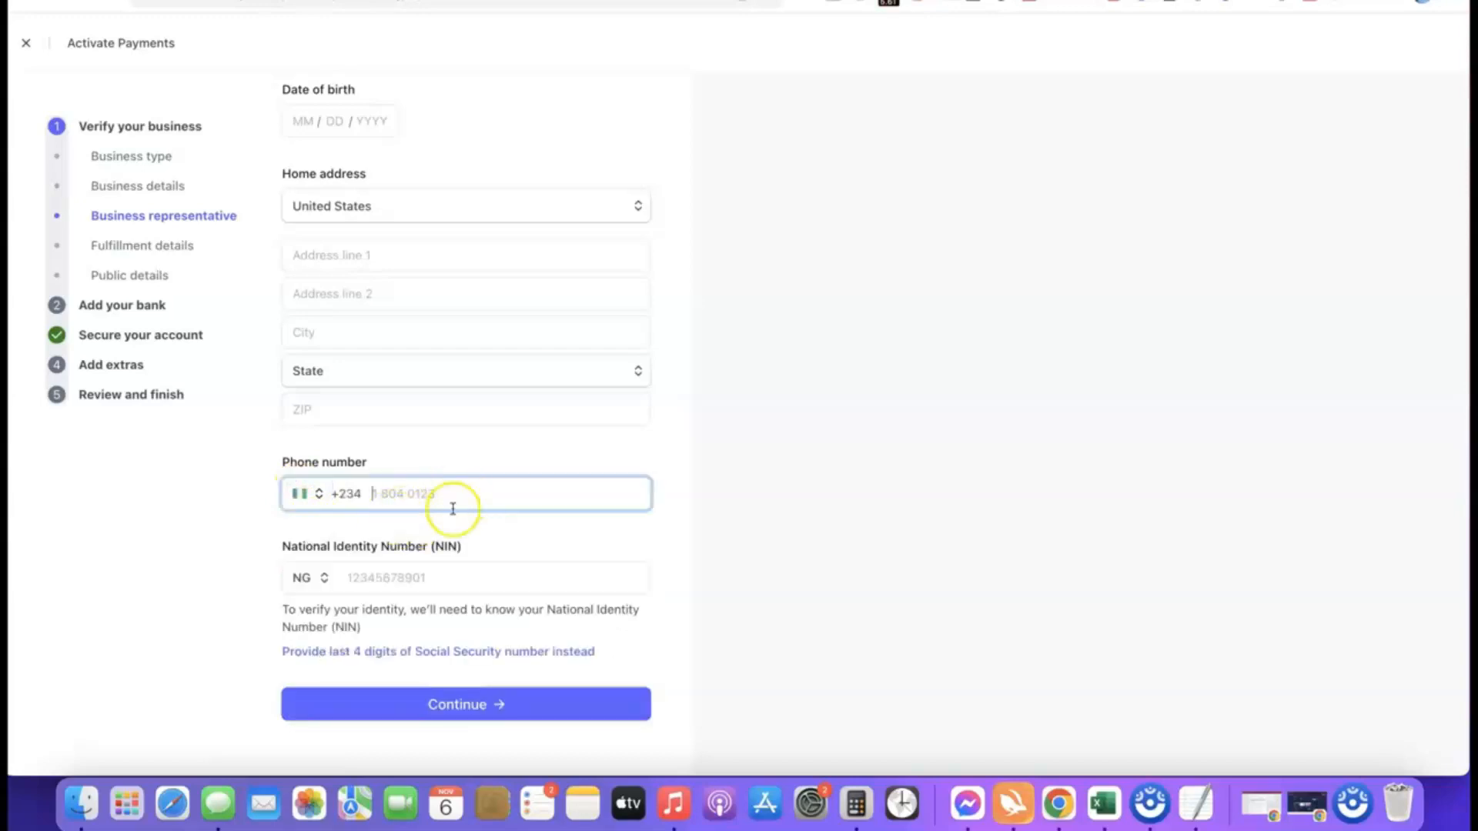
scroll(408, 471, up, 3)
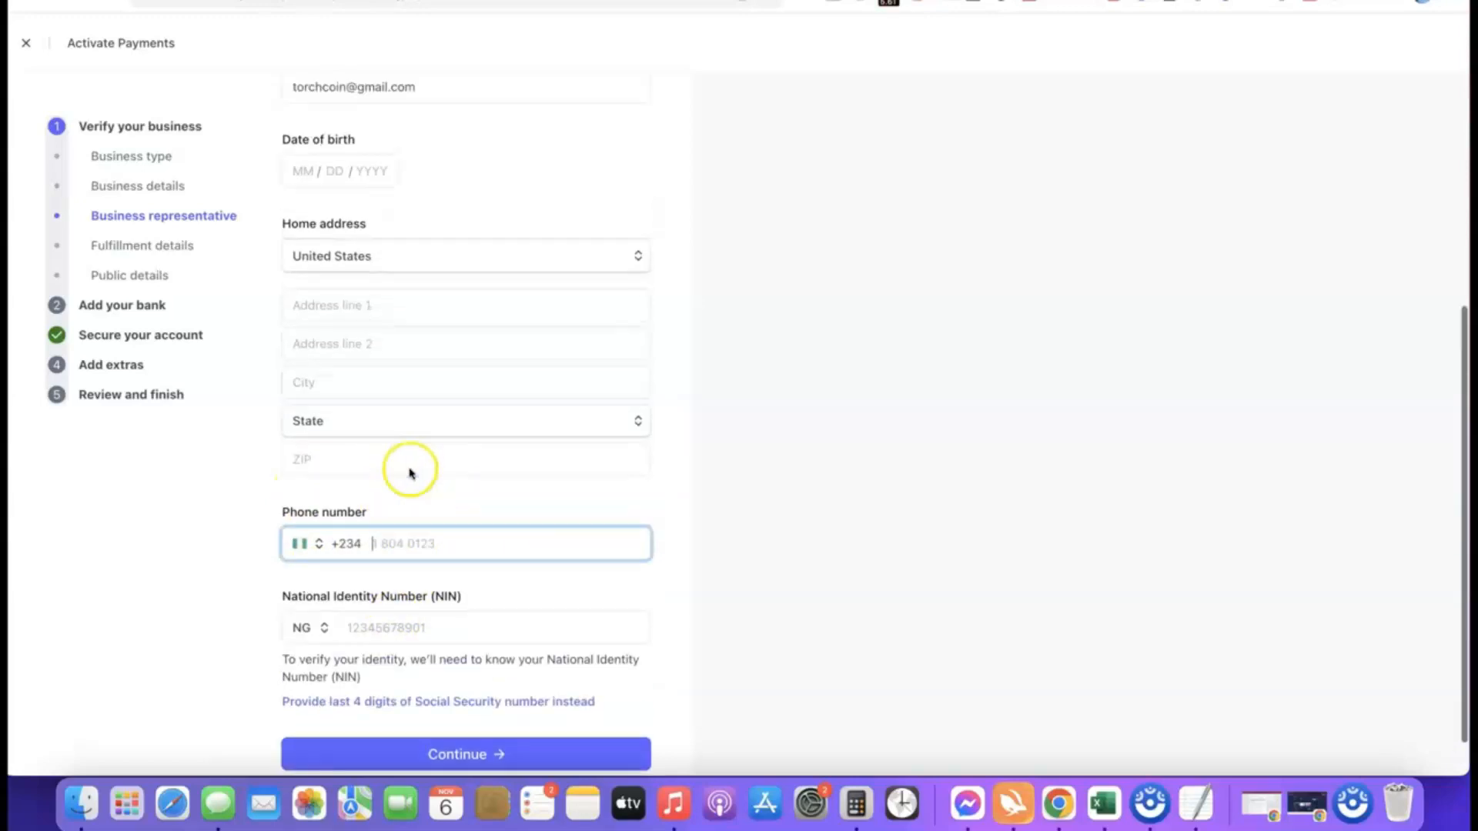
scroll(525, 344, down, 3)
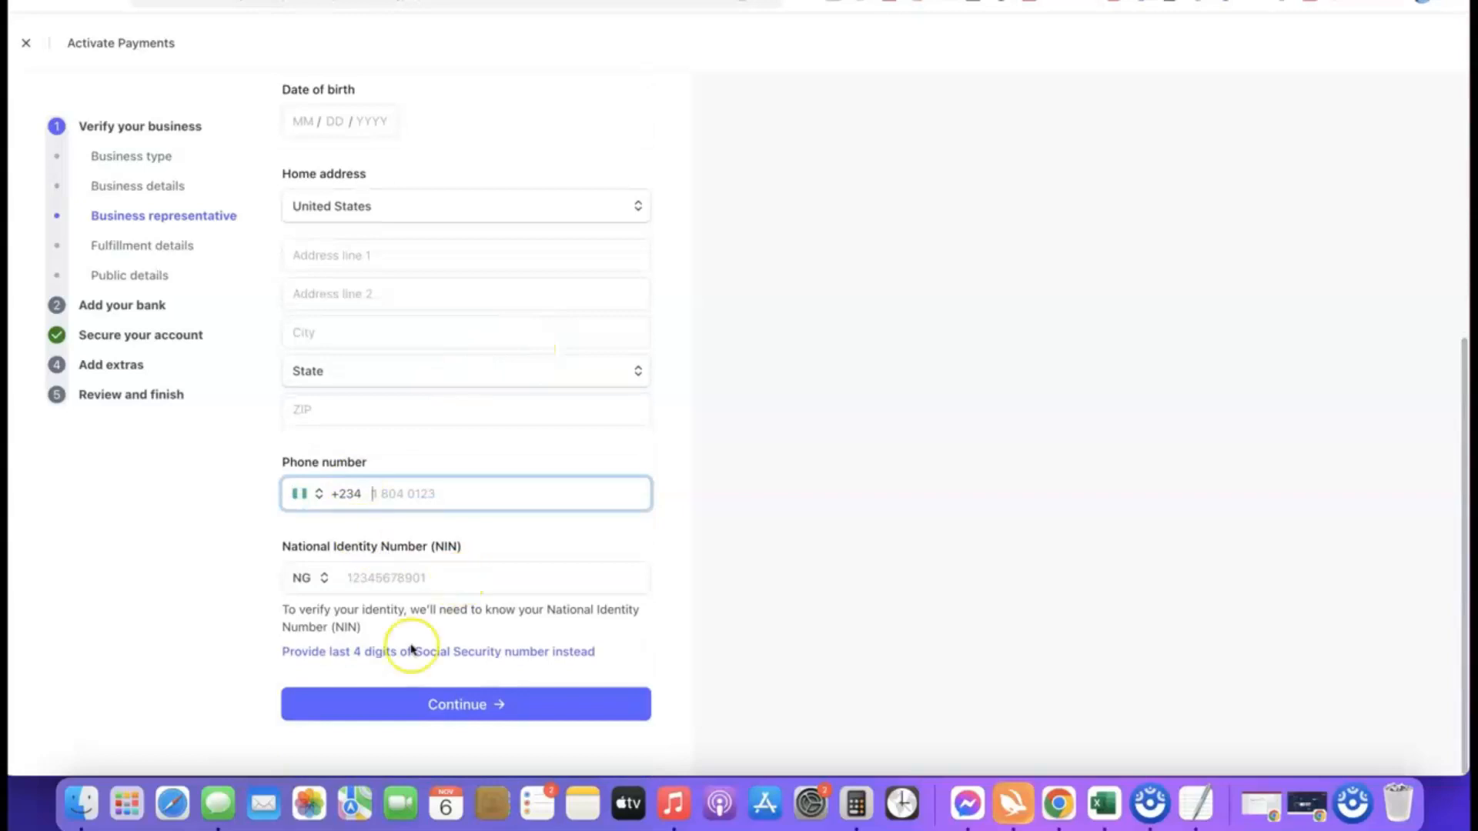
click(458, 714)
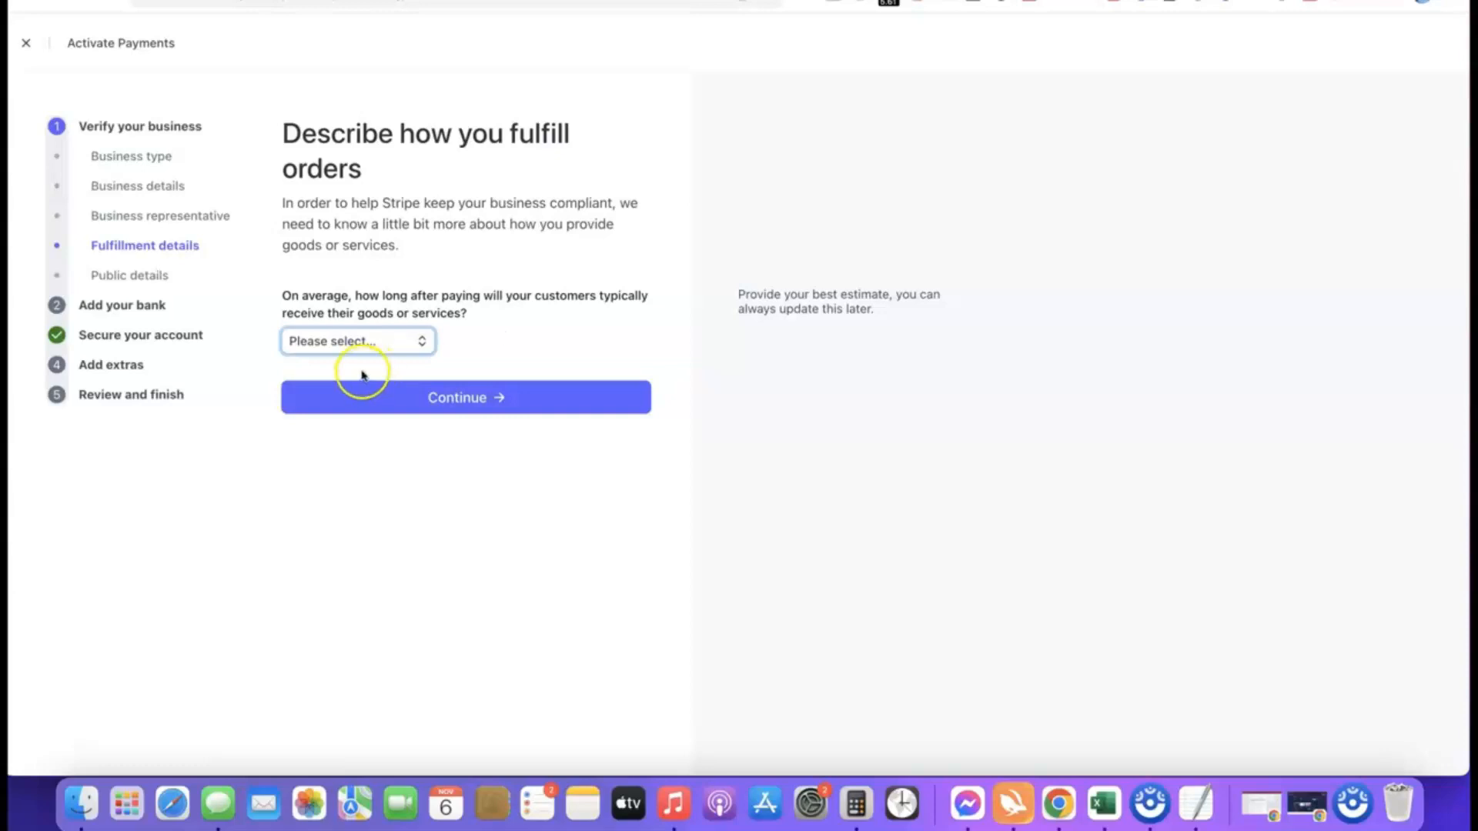
Step: Set the average time until customers receive their goods to Within one day and submit the fulfillment details
click(388, 343)
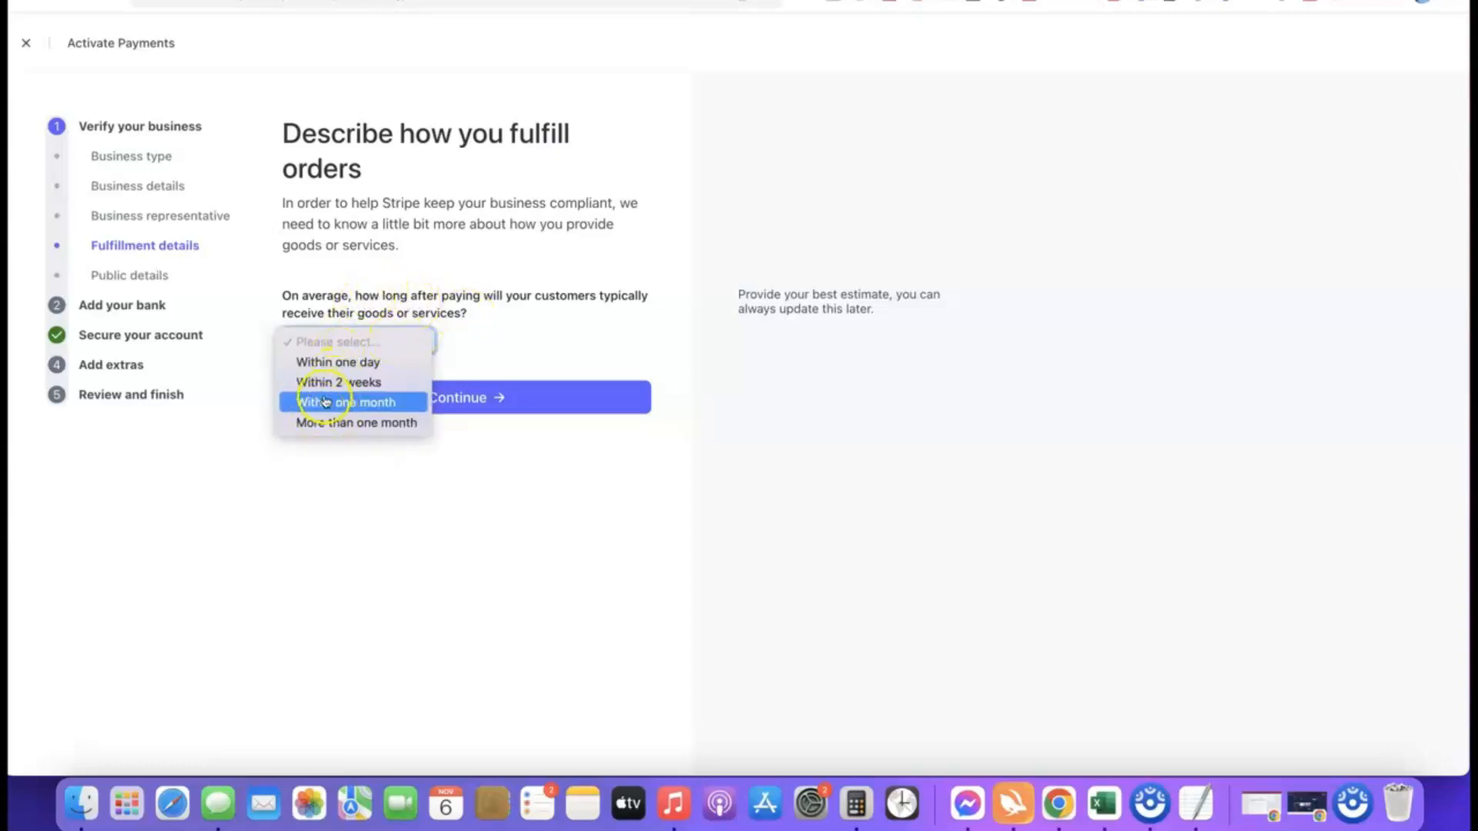
click(359, 384)
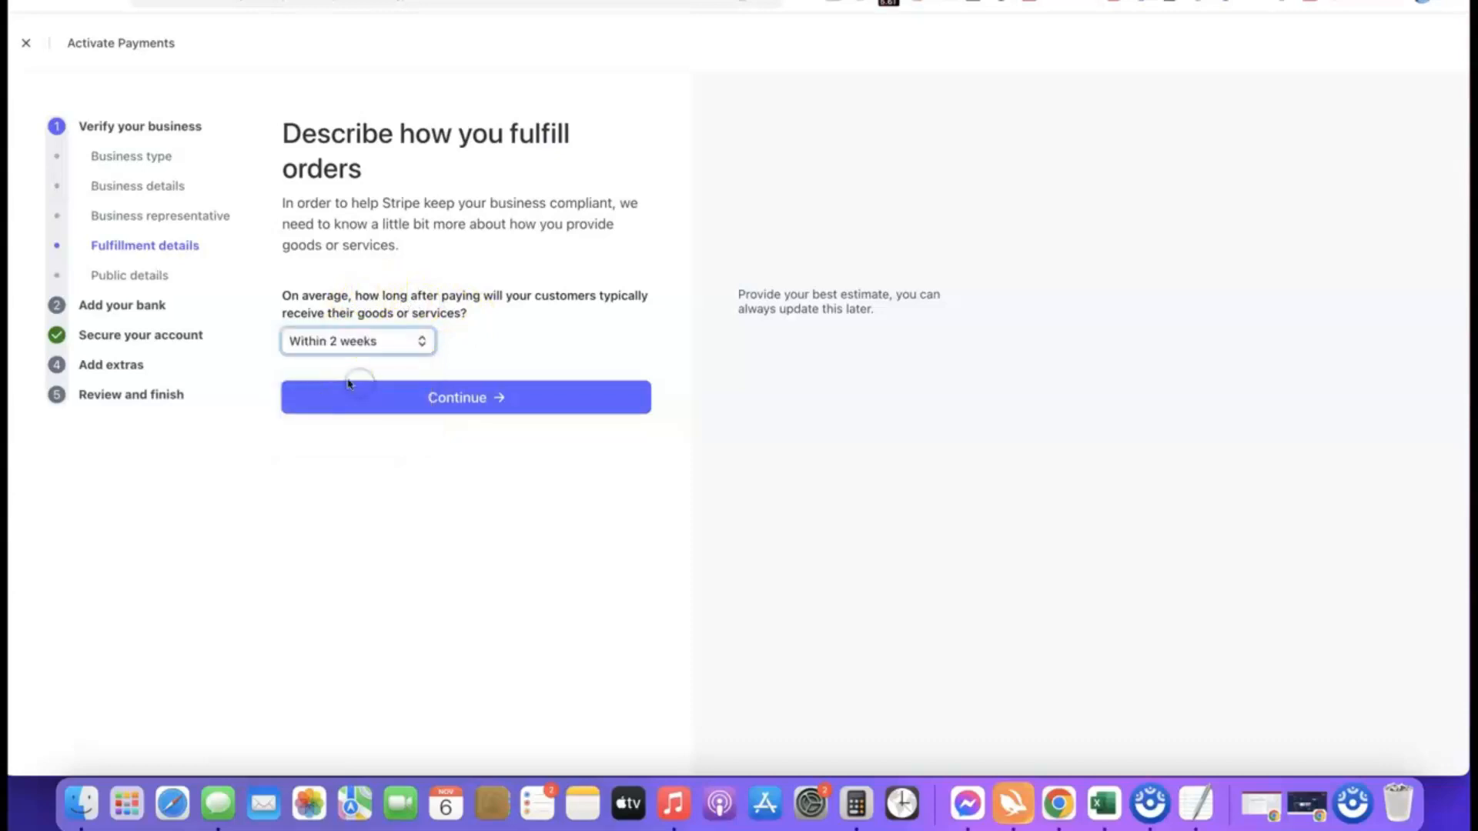
click(385, 342)
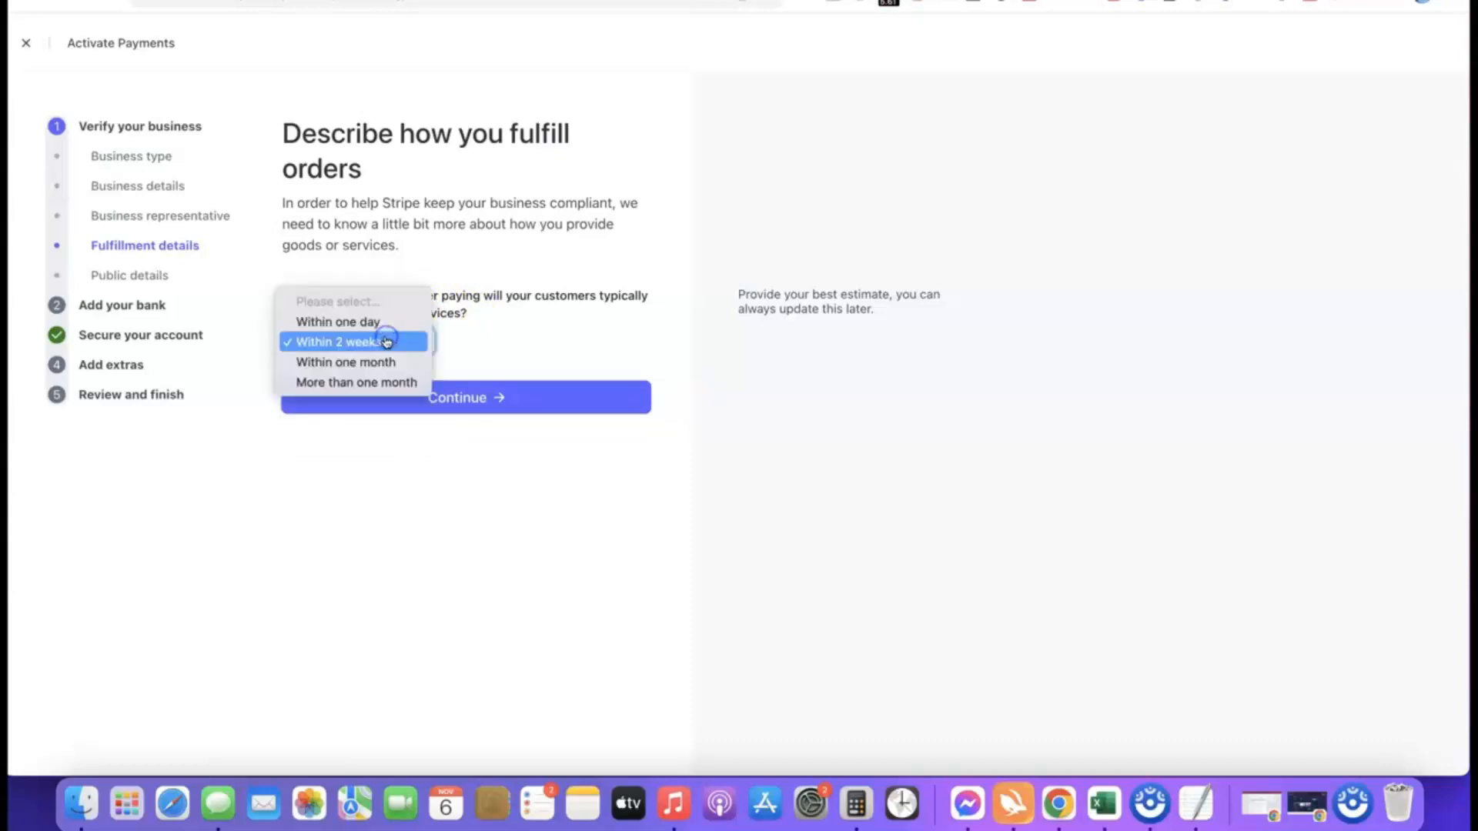
click(324, 322)
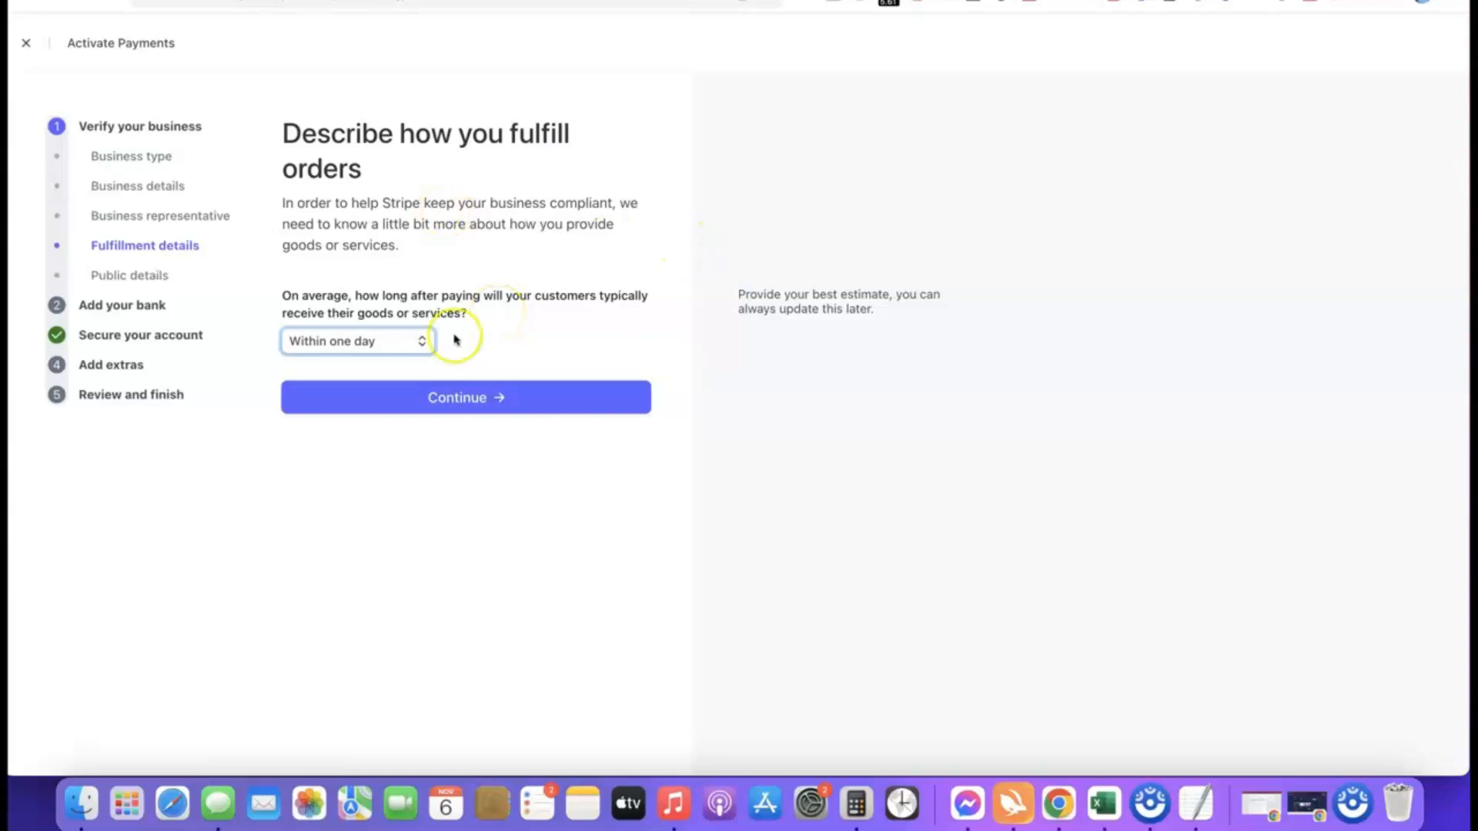
click(462, 398)
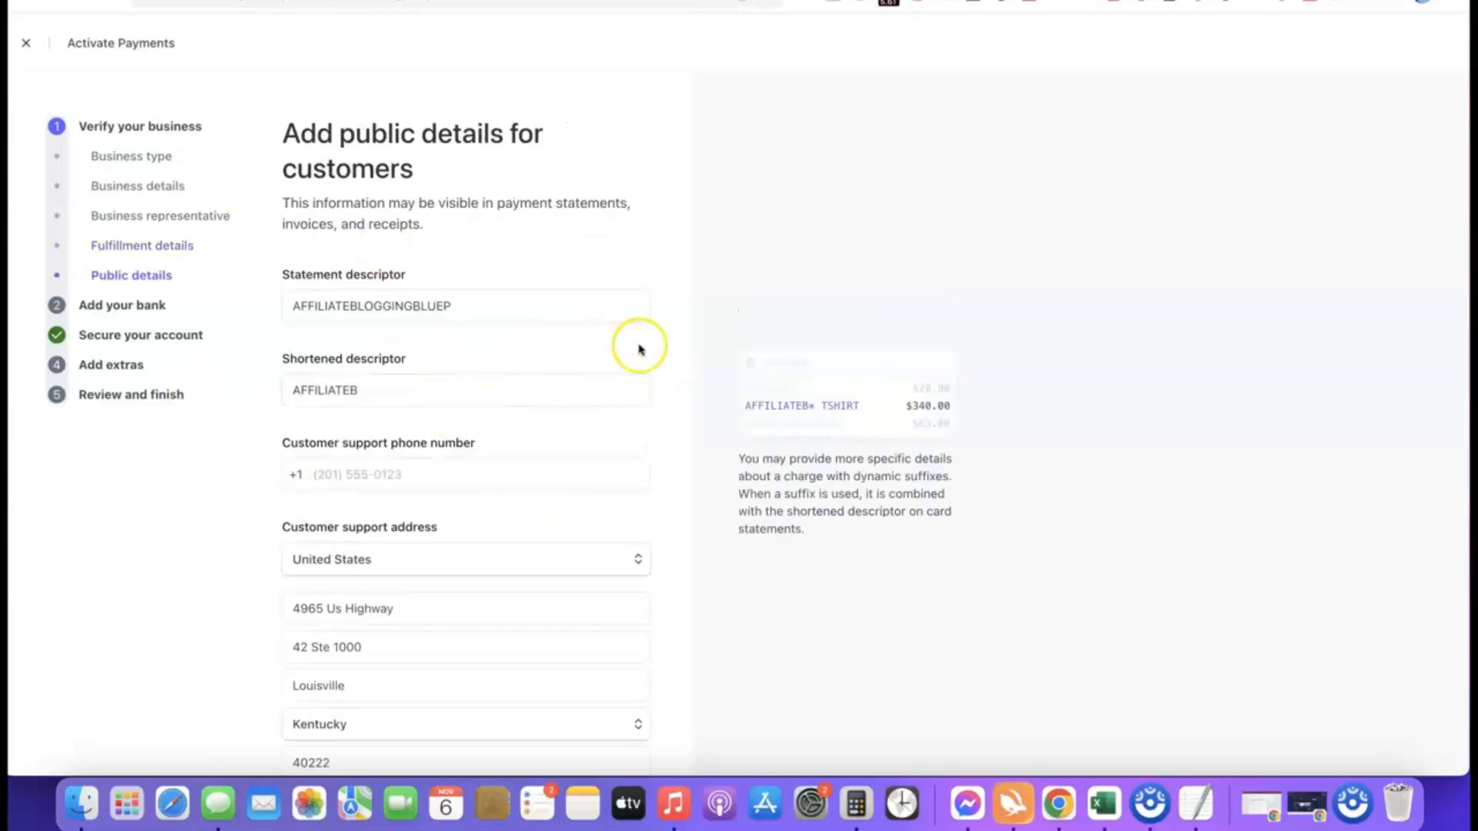
Step: Review the statement descriptor, shortened descriptor and customer support contact details, and submit the public details
mouse_move(556, 323)
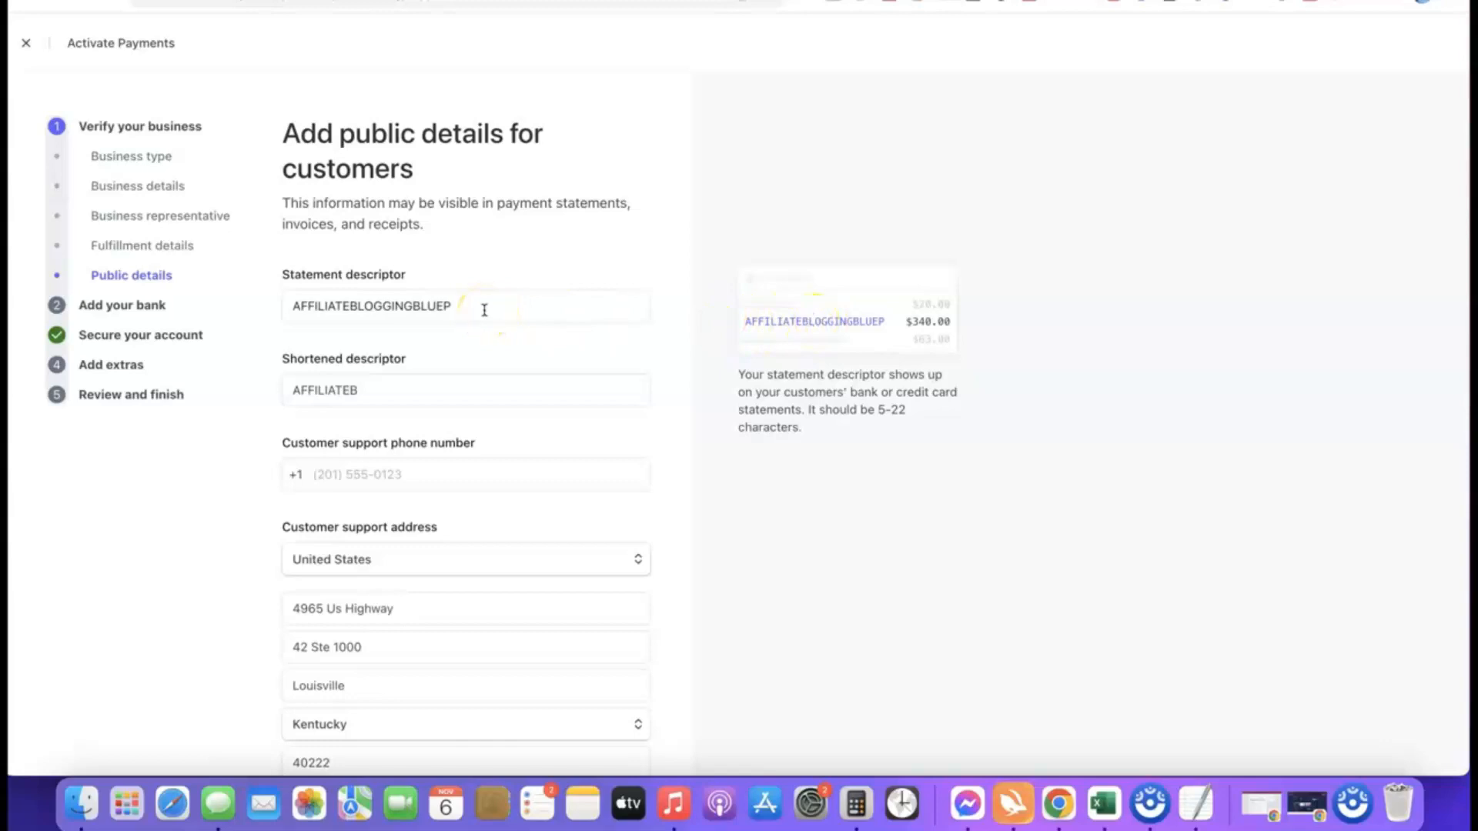
mouse_move(307, 373)
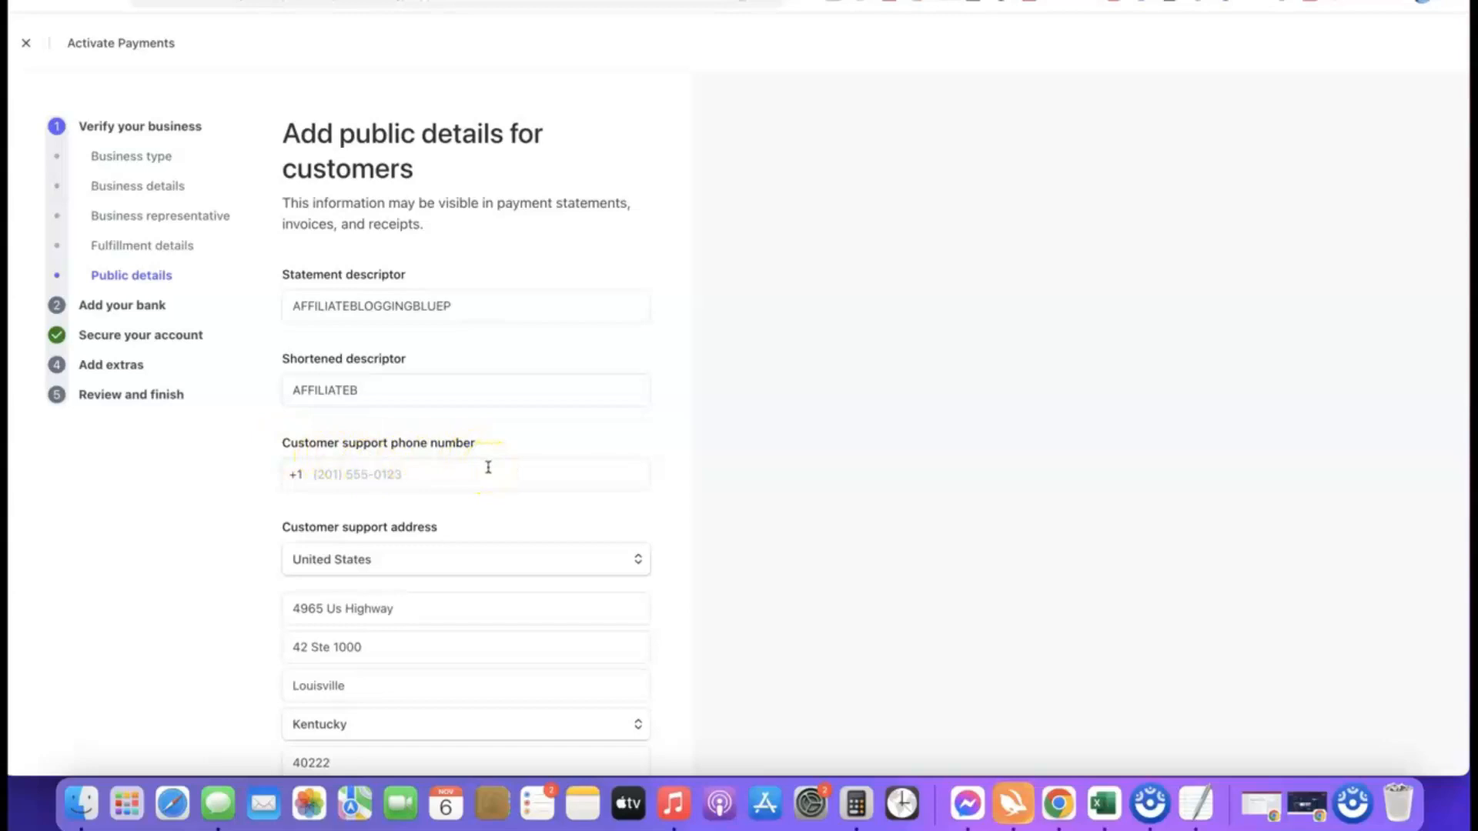
scroll(370, 319, down, 2)
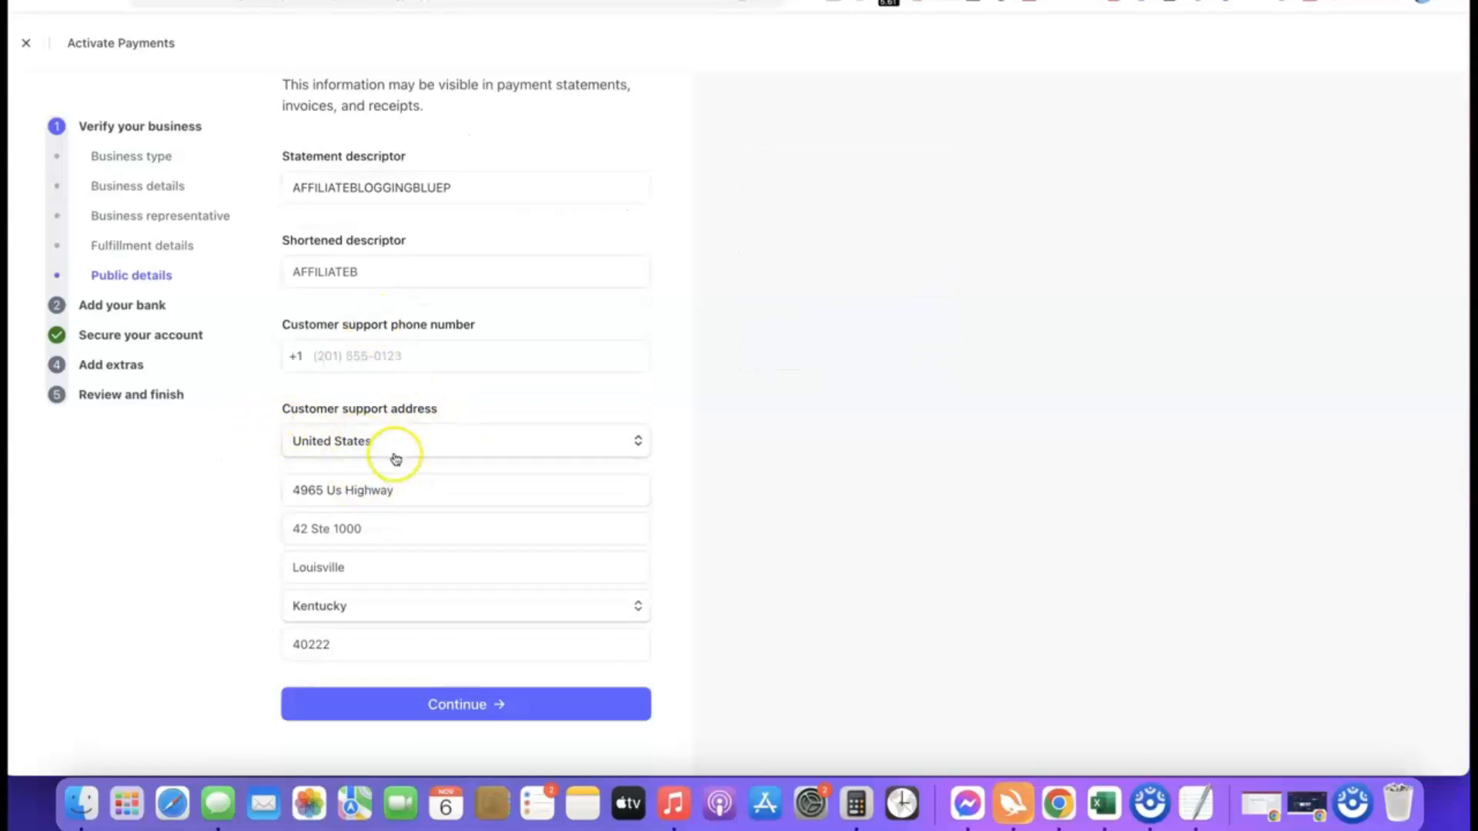
scroll(393, 459, up, 2)
scroll(395, 459, up, 1)
mouse_move(406, 297)
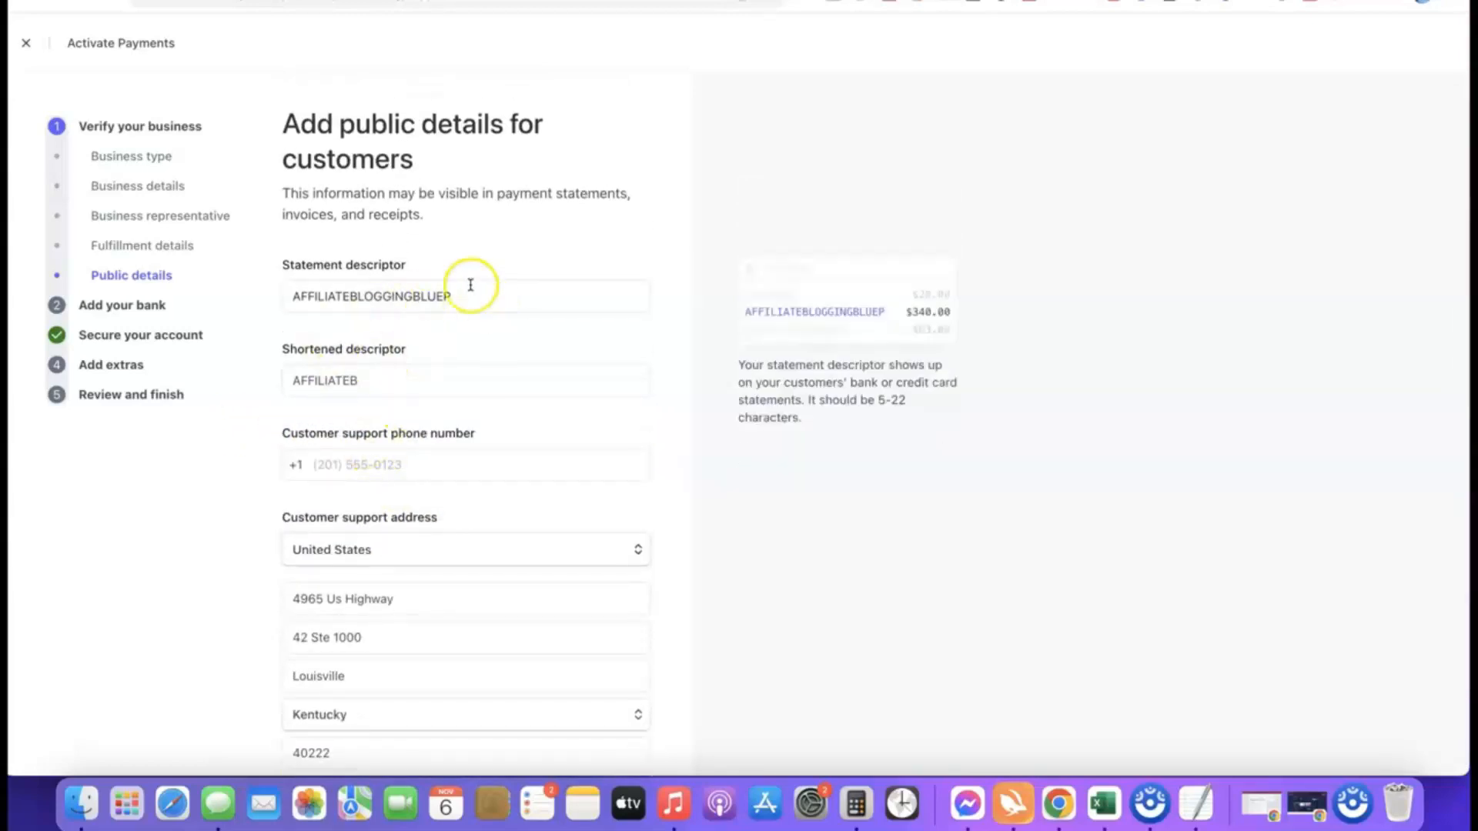
scroll(415, 308, down, 3)
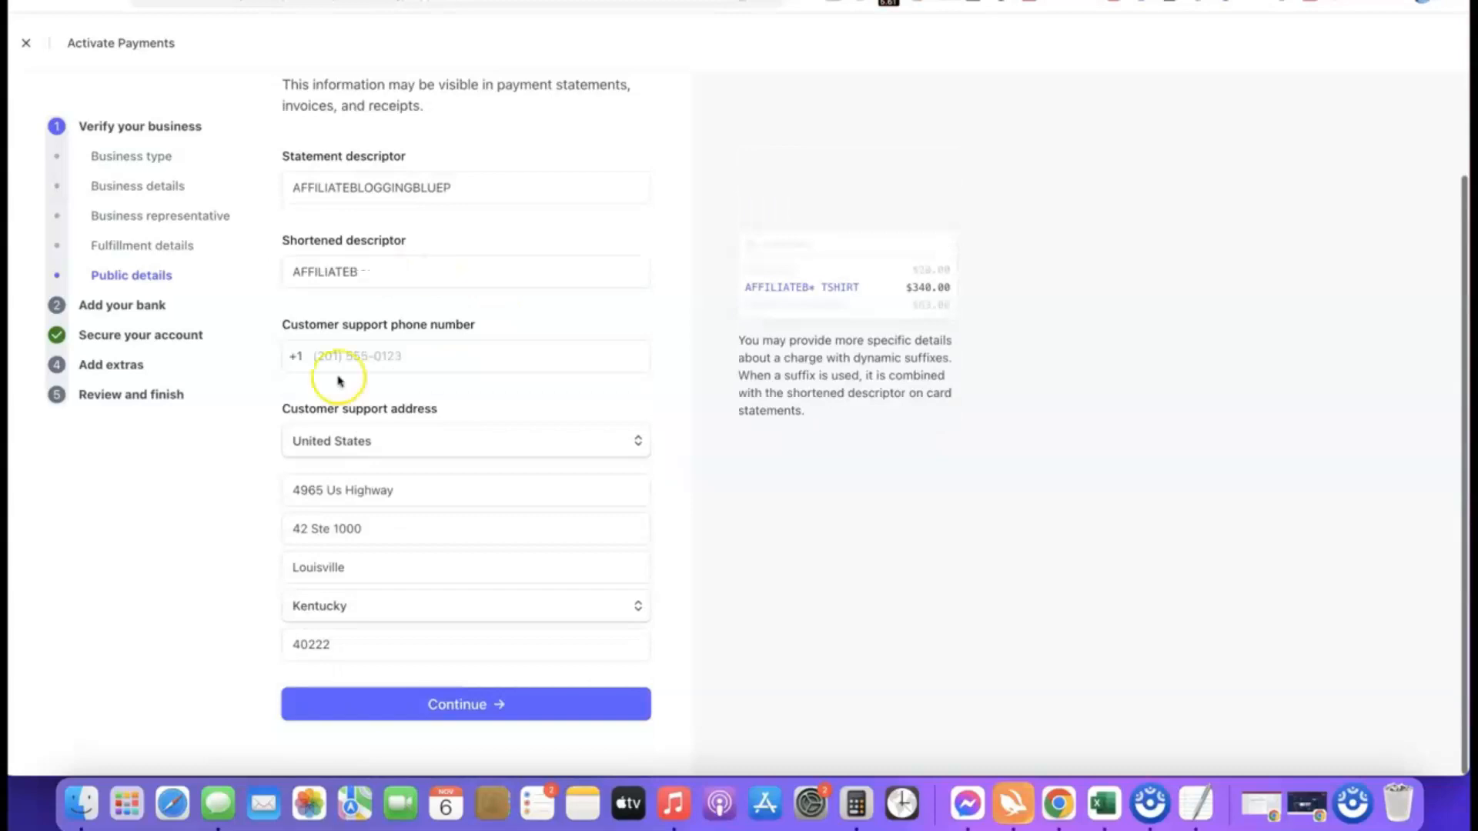
click(389, 702)
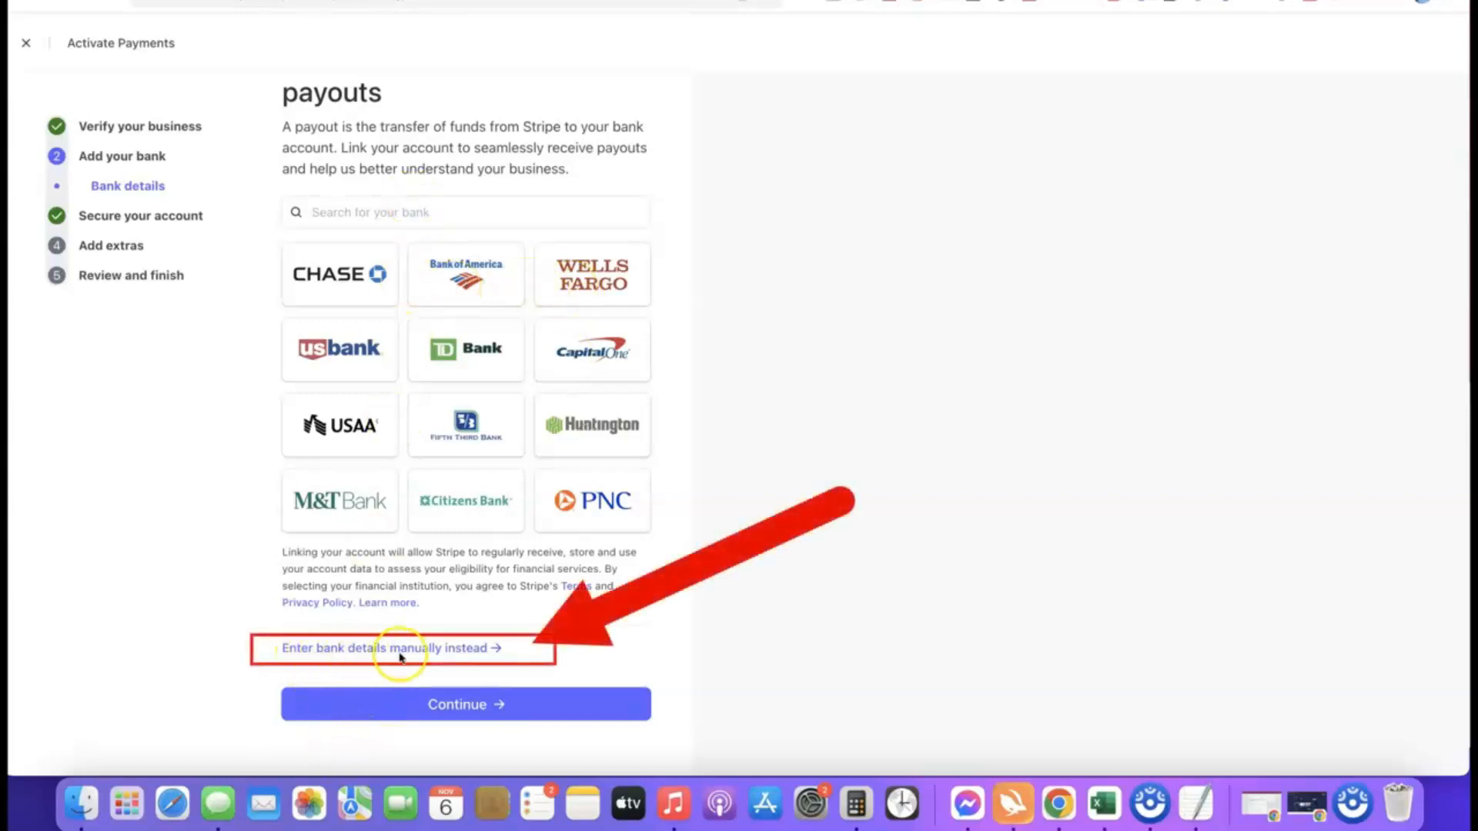
Step: Add the payout bank account by manually entering its routing and account numbers, and keep the existing two-step authentication methods
click(429, 649)
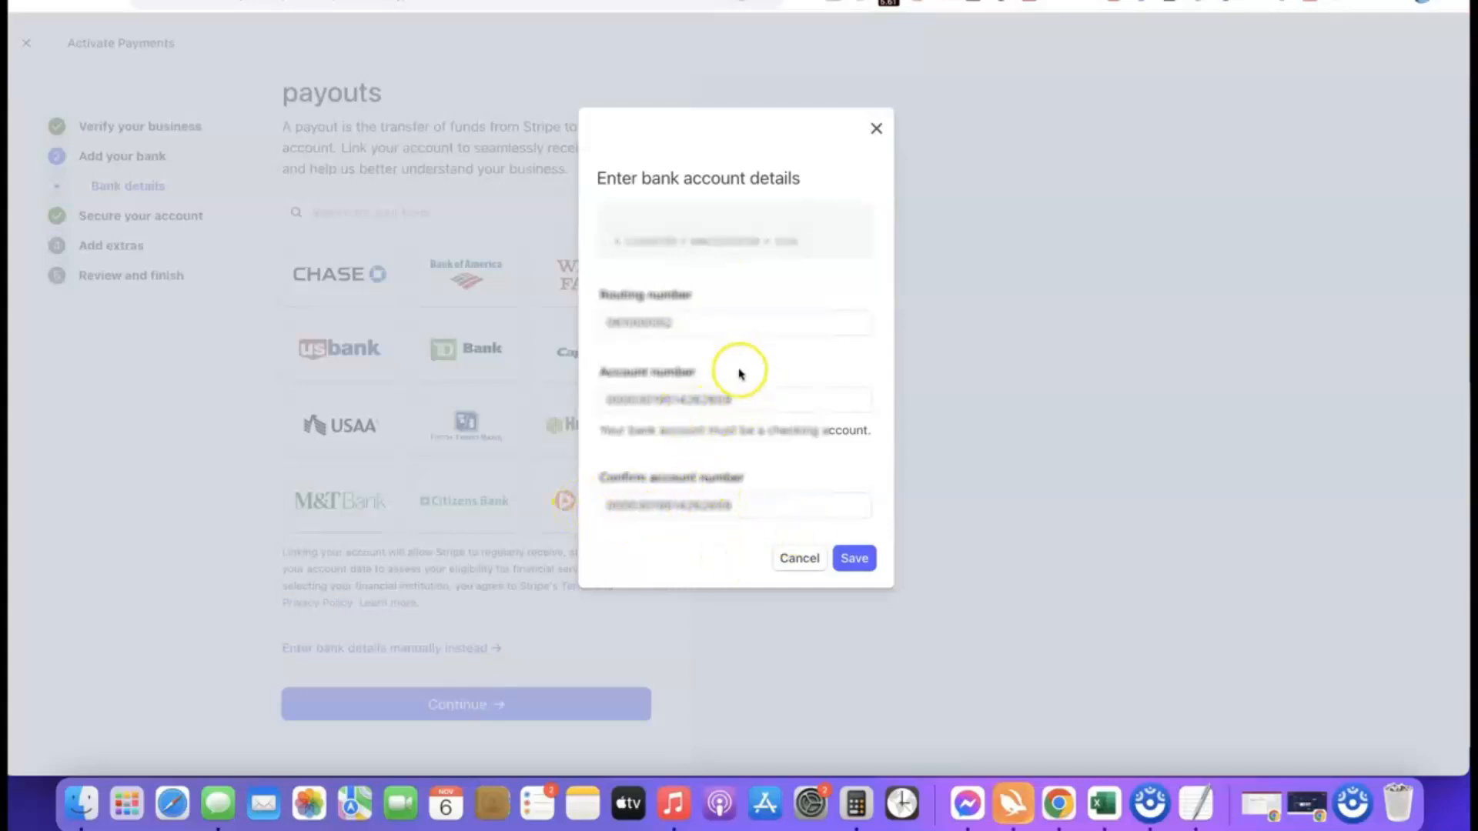
click(856, 559)
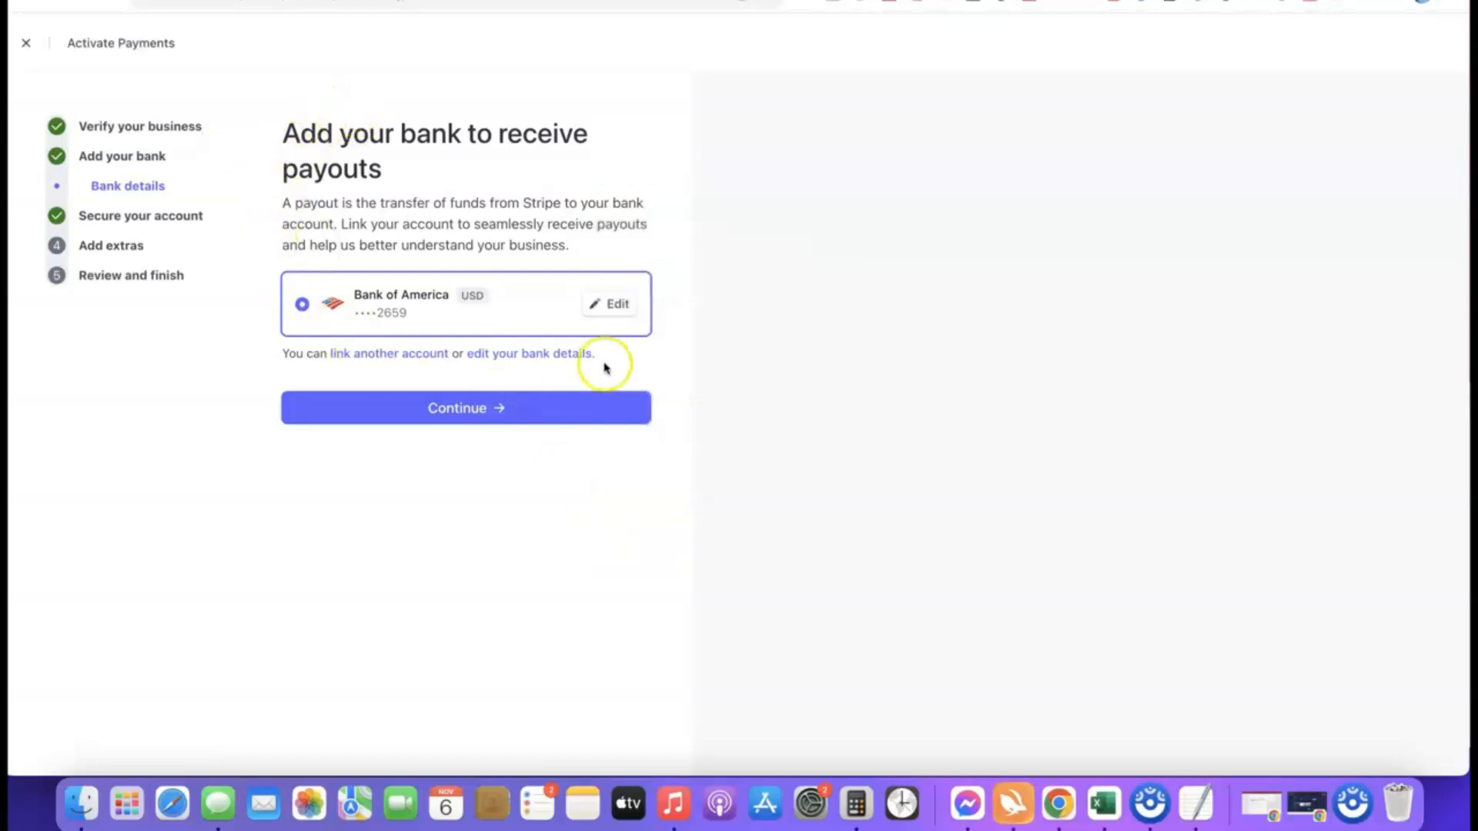
click(458, 409)
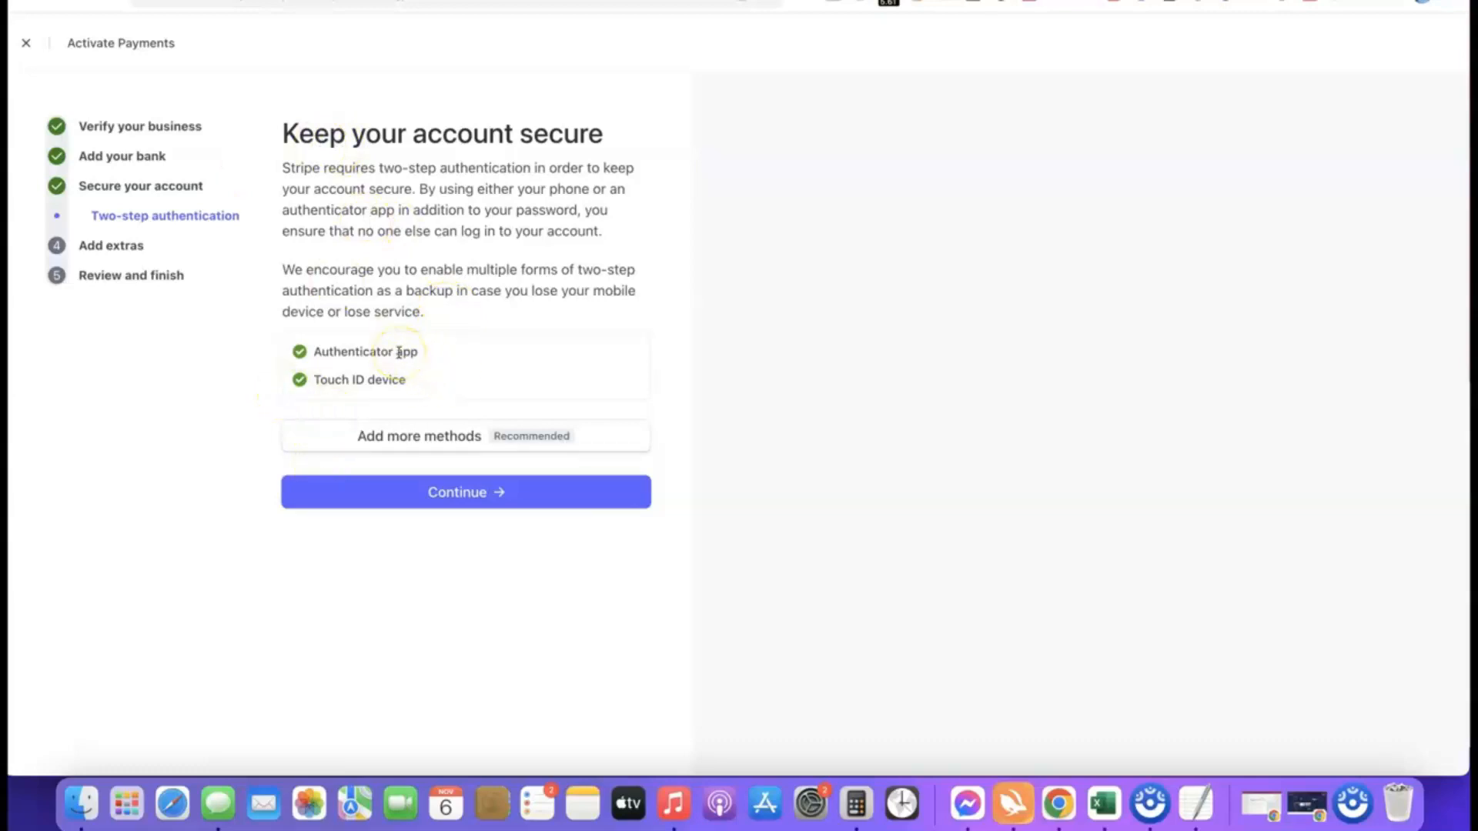
click(470, 499)
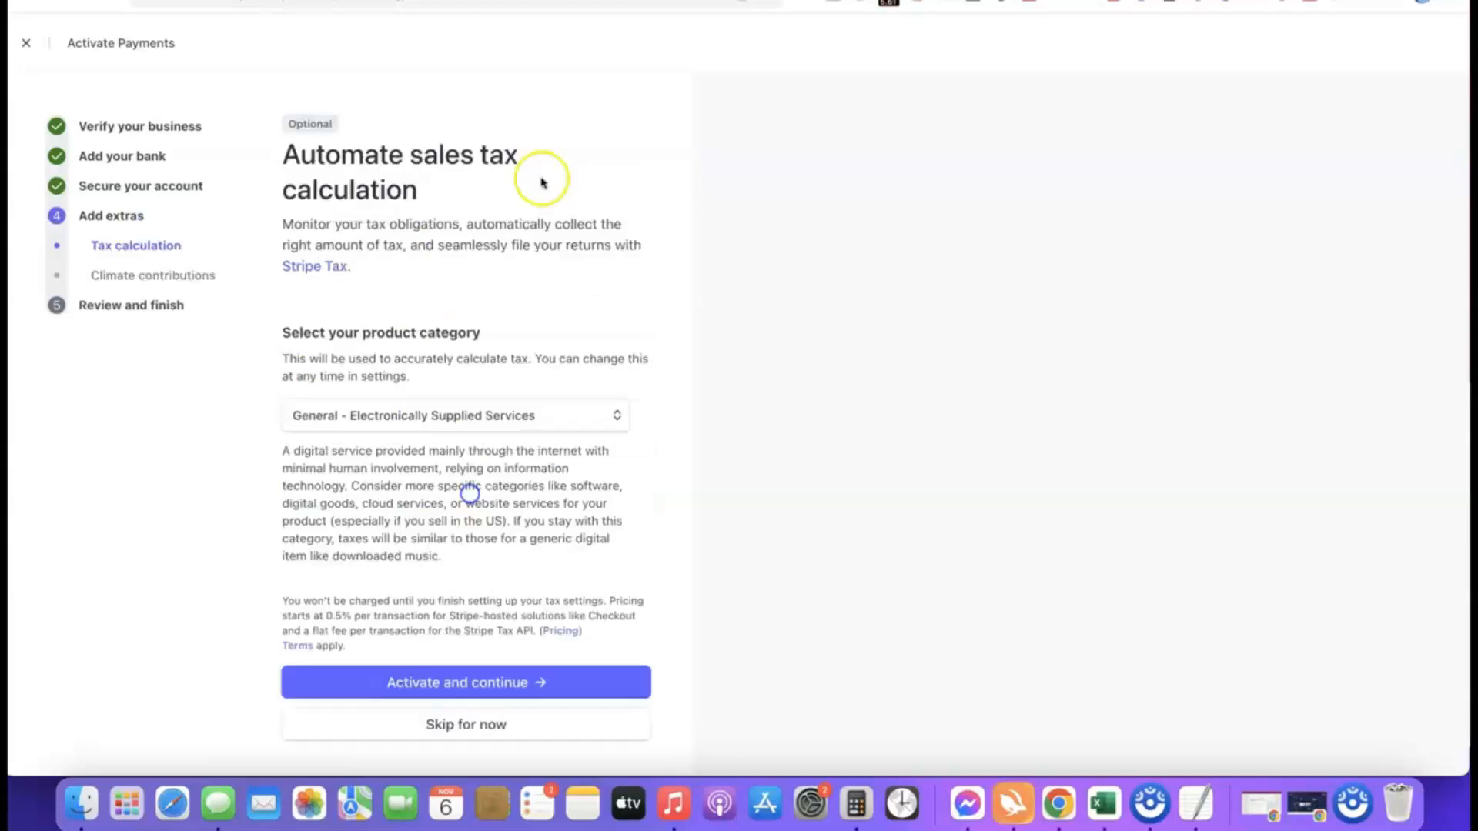
Step: Skip the automatic sales tax calculation and decline the Stripe Climate contribution
scroll(515, 238, down, 1)
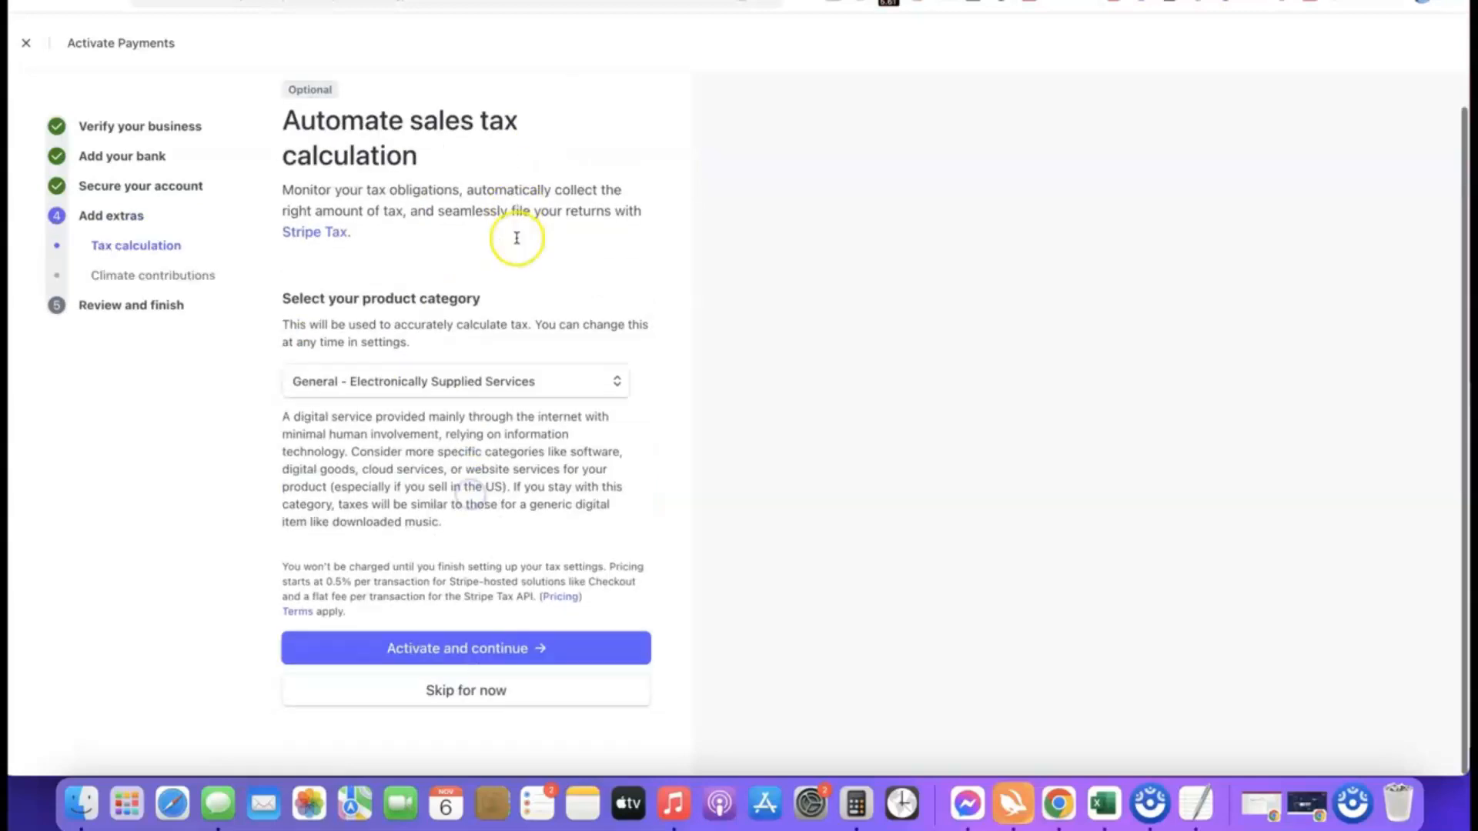
click(465, 693)
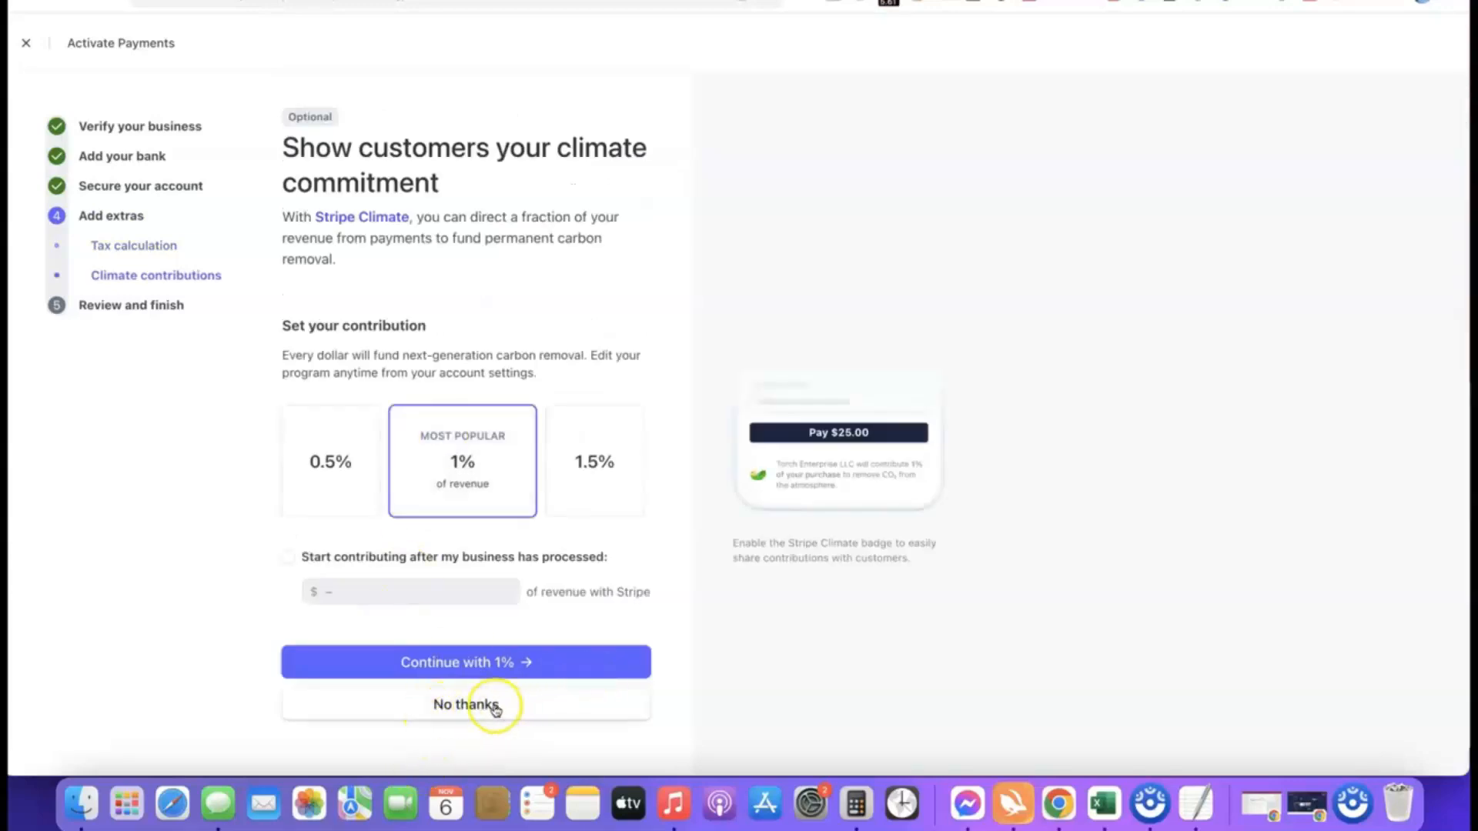
click(489, 705)
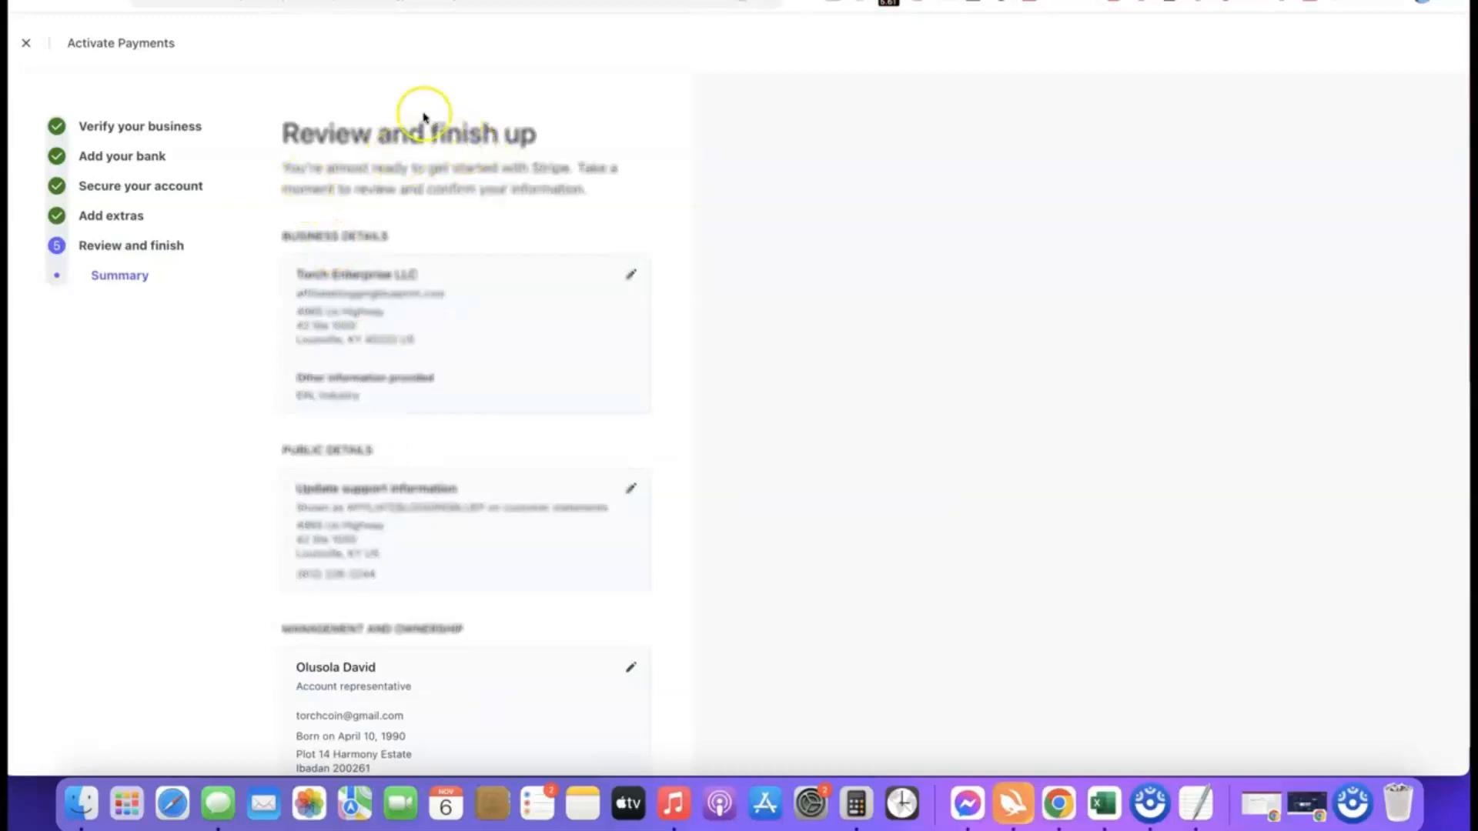
Step: Review the business, public, ownership and payout details in the activation summary, and agree to and submit the application
scroll(424, 118, down, 5)
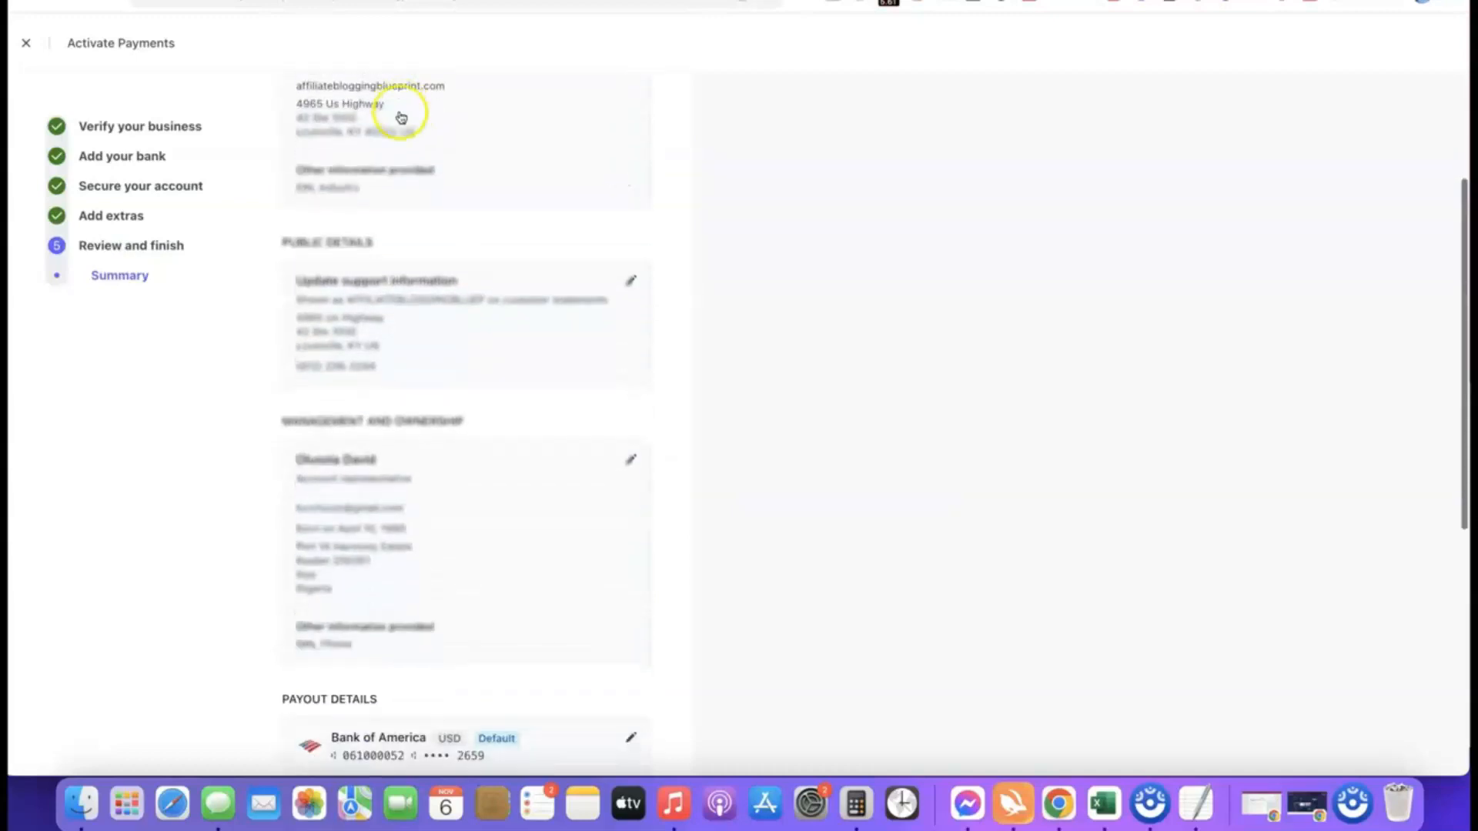
scroll(402, 116, up, 3)
scroll(462, 152, down, 10)
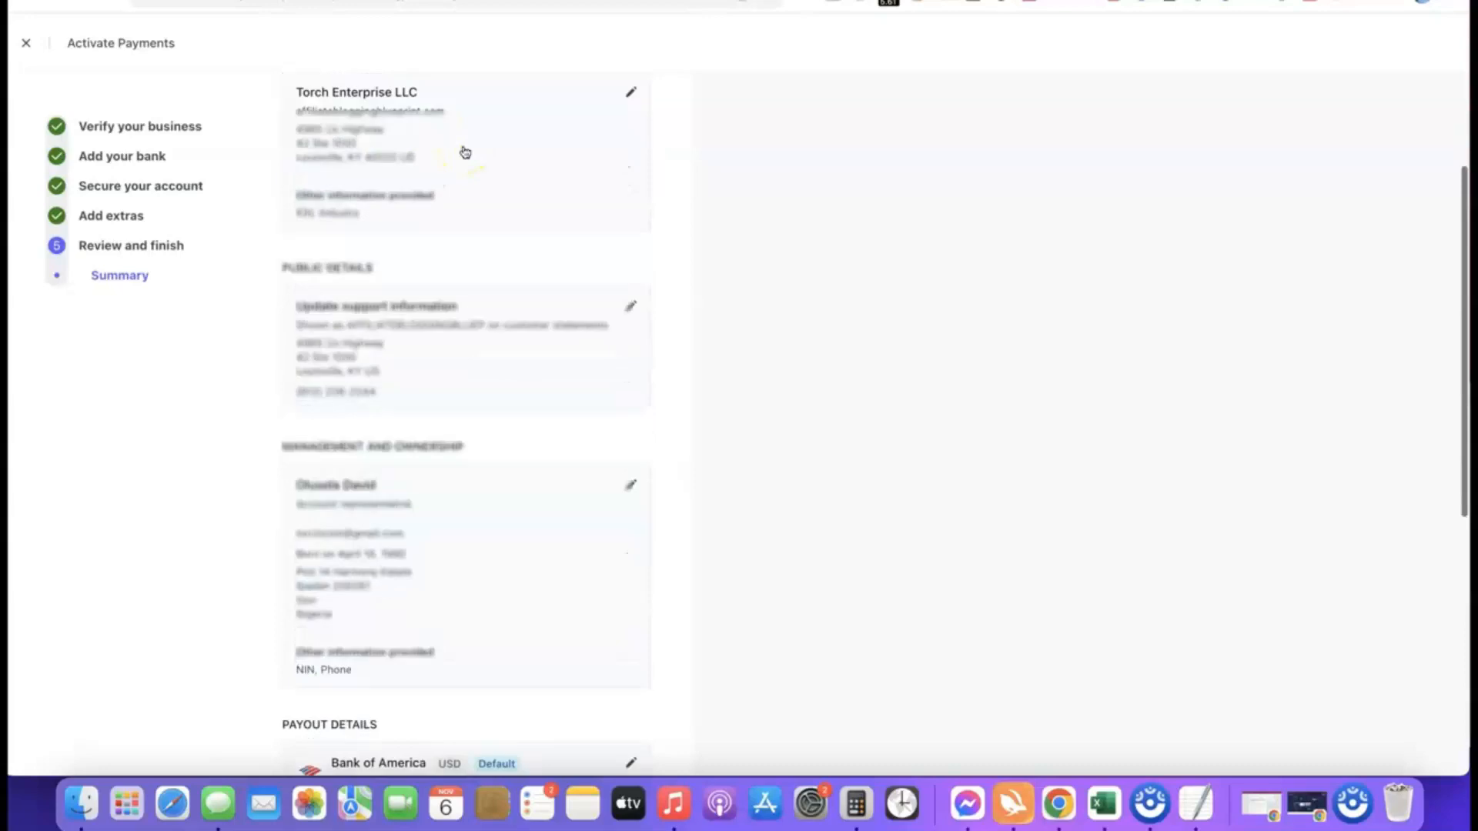
scroll(464, 152, down, 3)
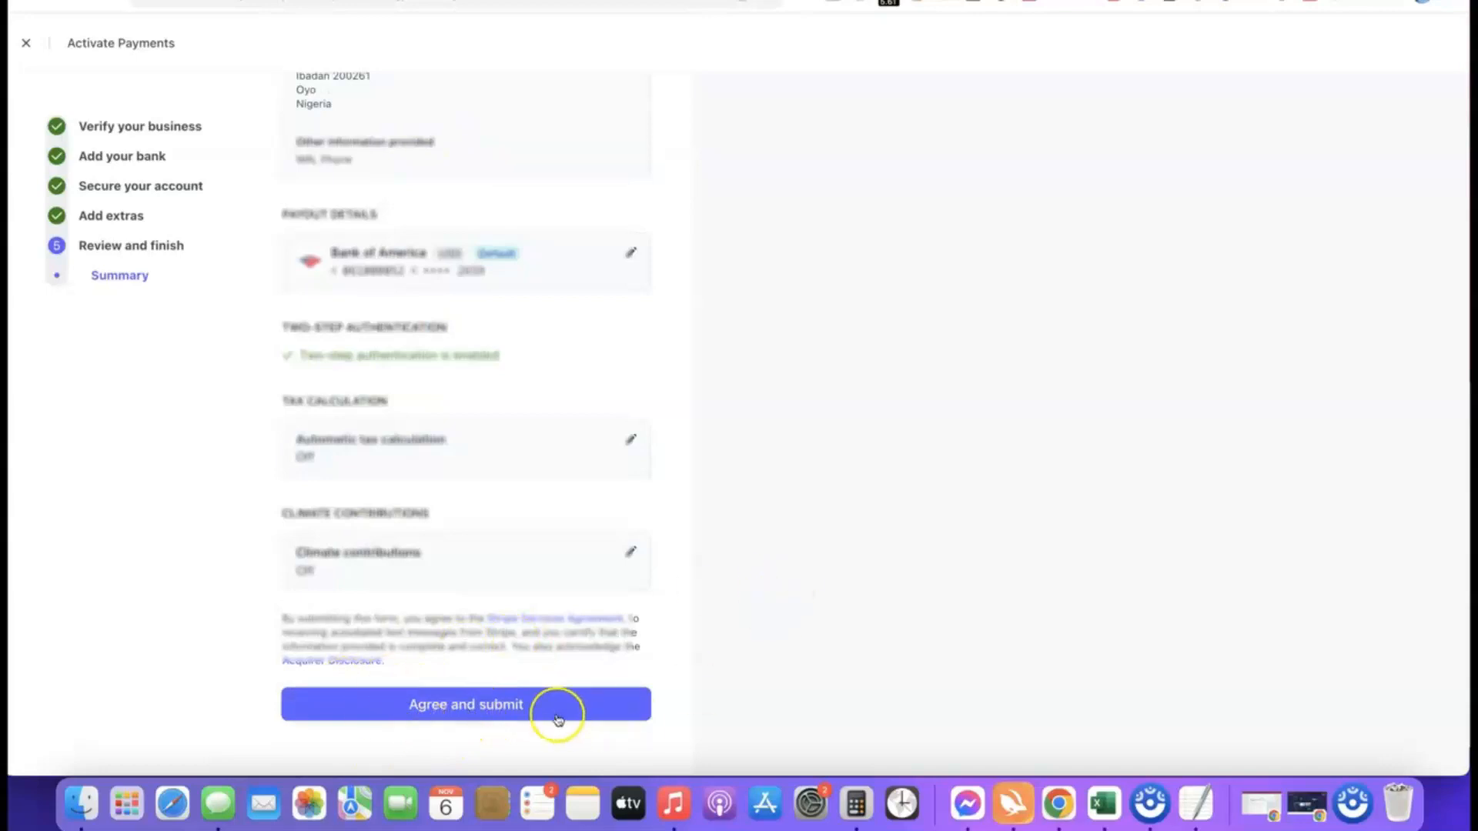
click(456, 702)
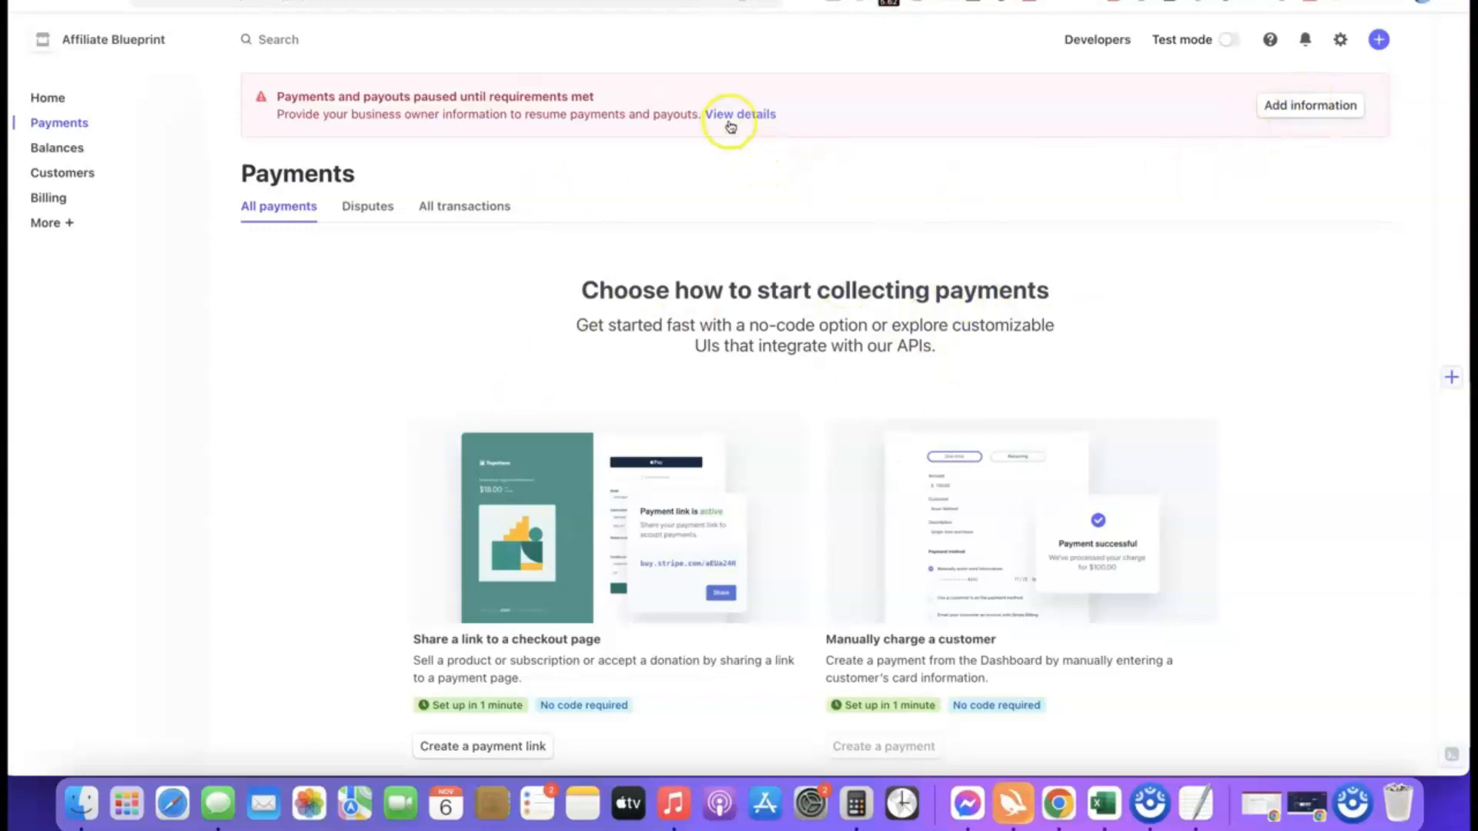
Step: Open the required business information and start updating the account representative's missing details under Management and Ownership
click(1280, 106)
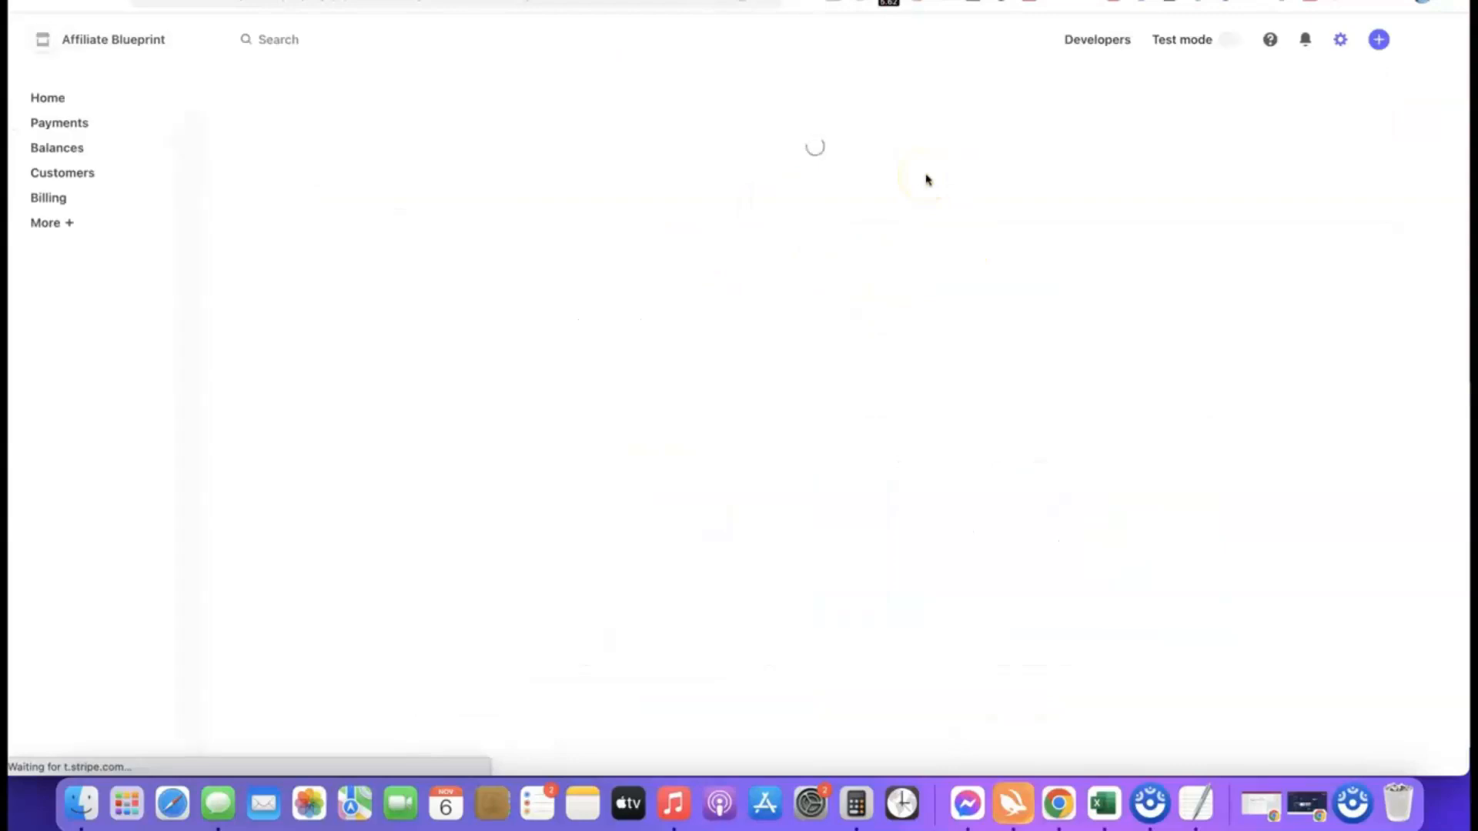
scroll(752, 205, down, 2)
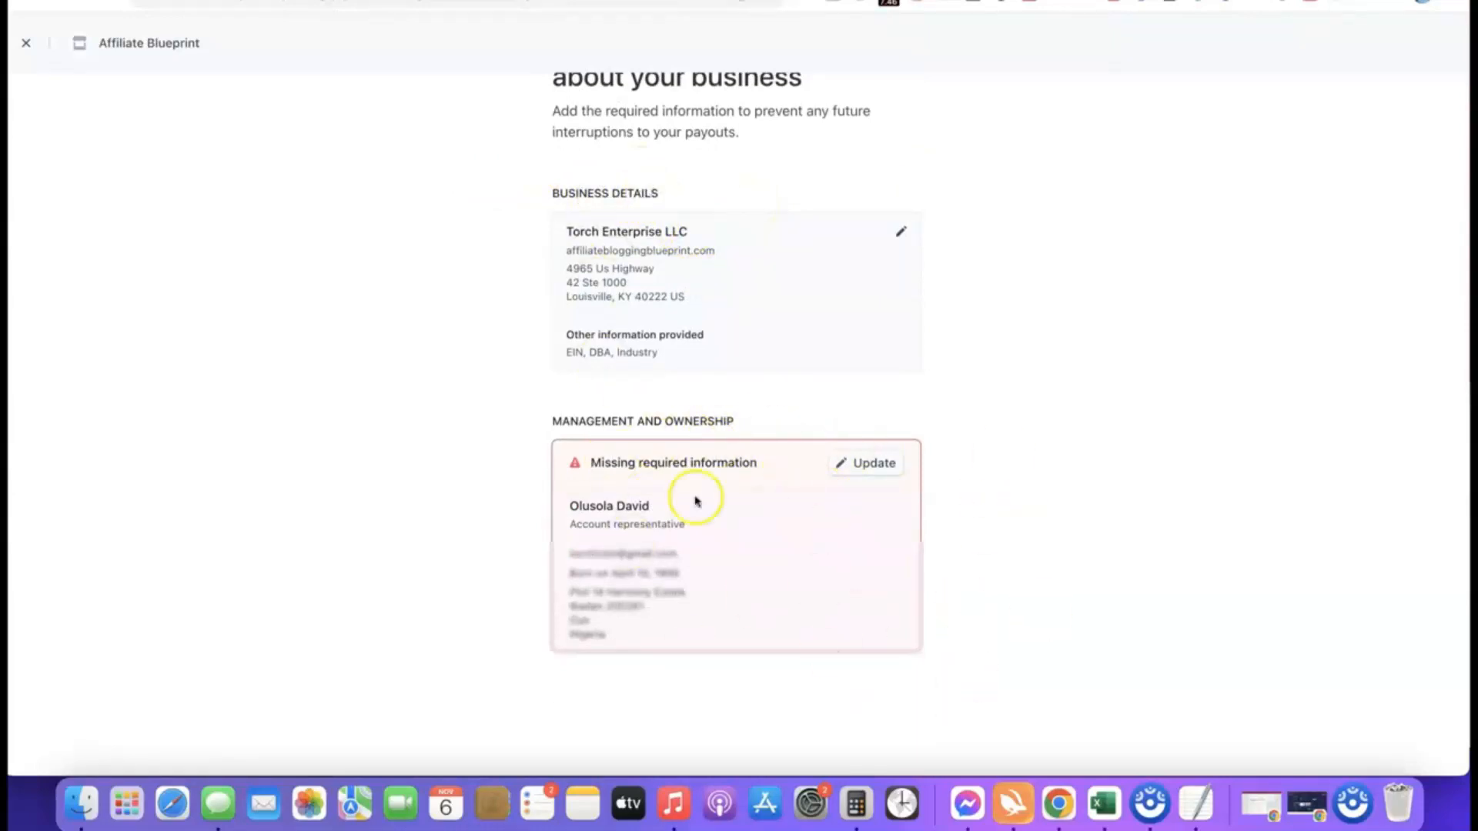
scroll(1088, 426, down, 1)
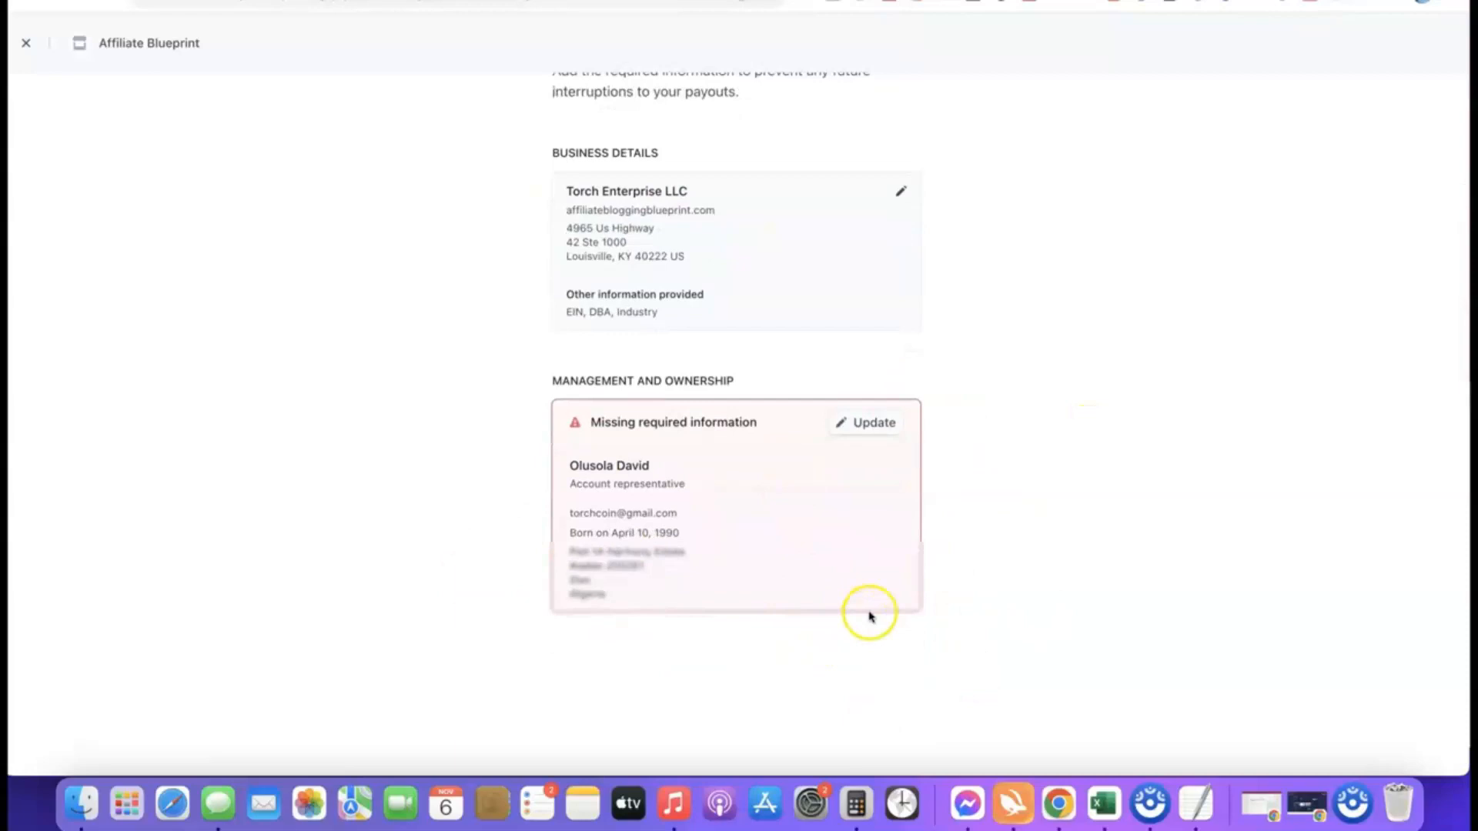
click(870, 424)
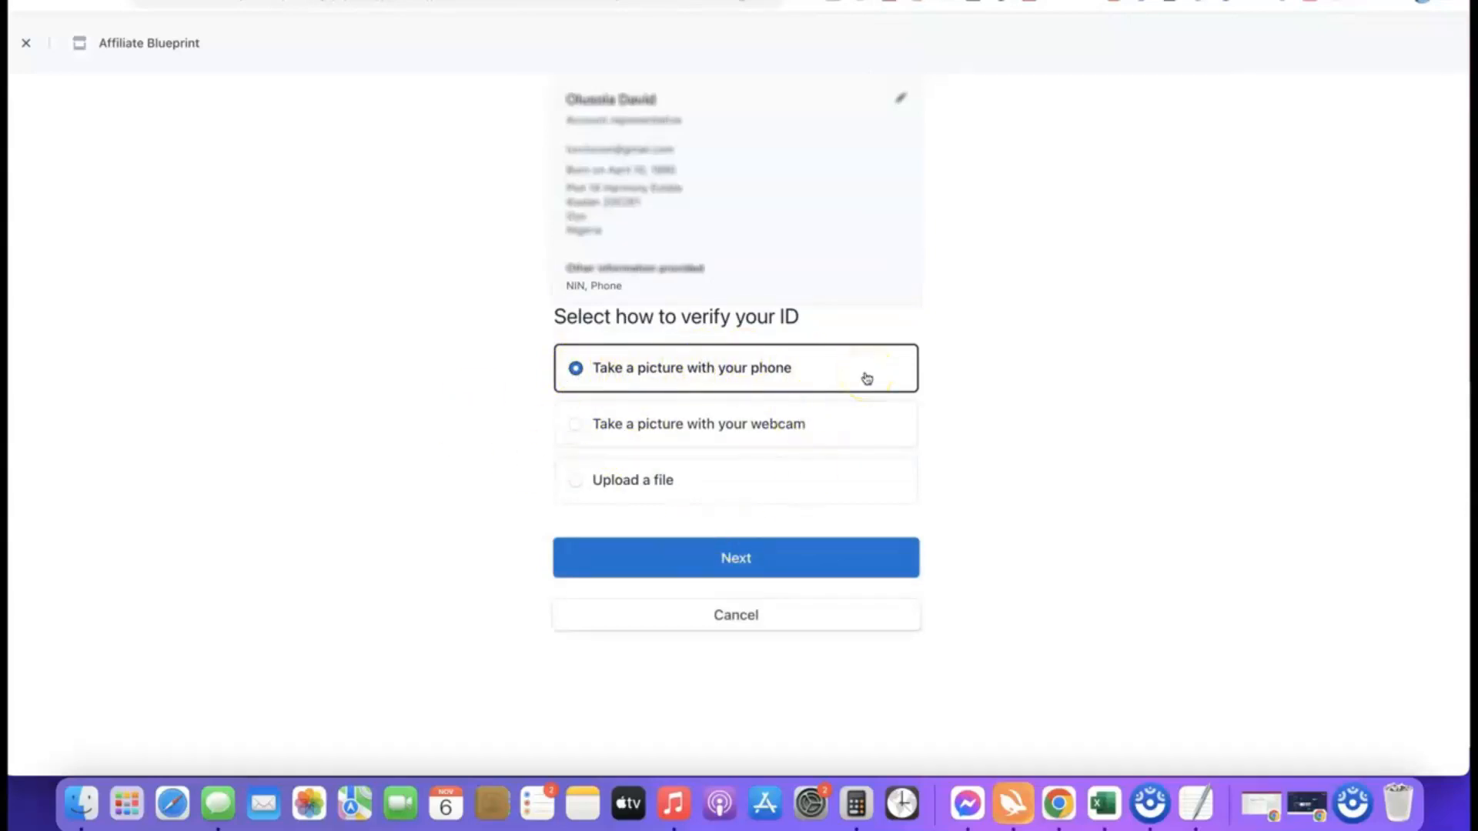
Step: Choose Upload a file as the ID verification method and Driver's license as the identification type
click(591, 481)
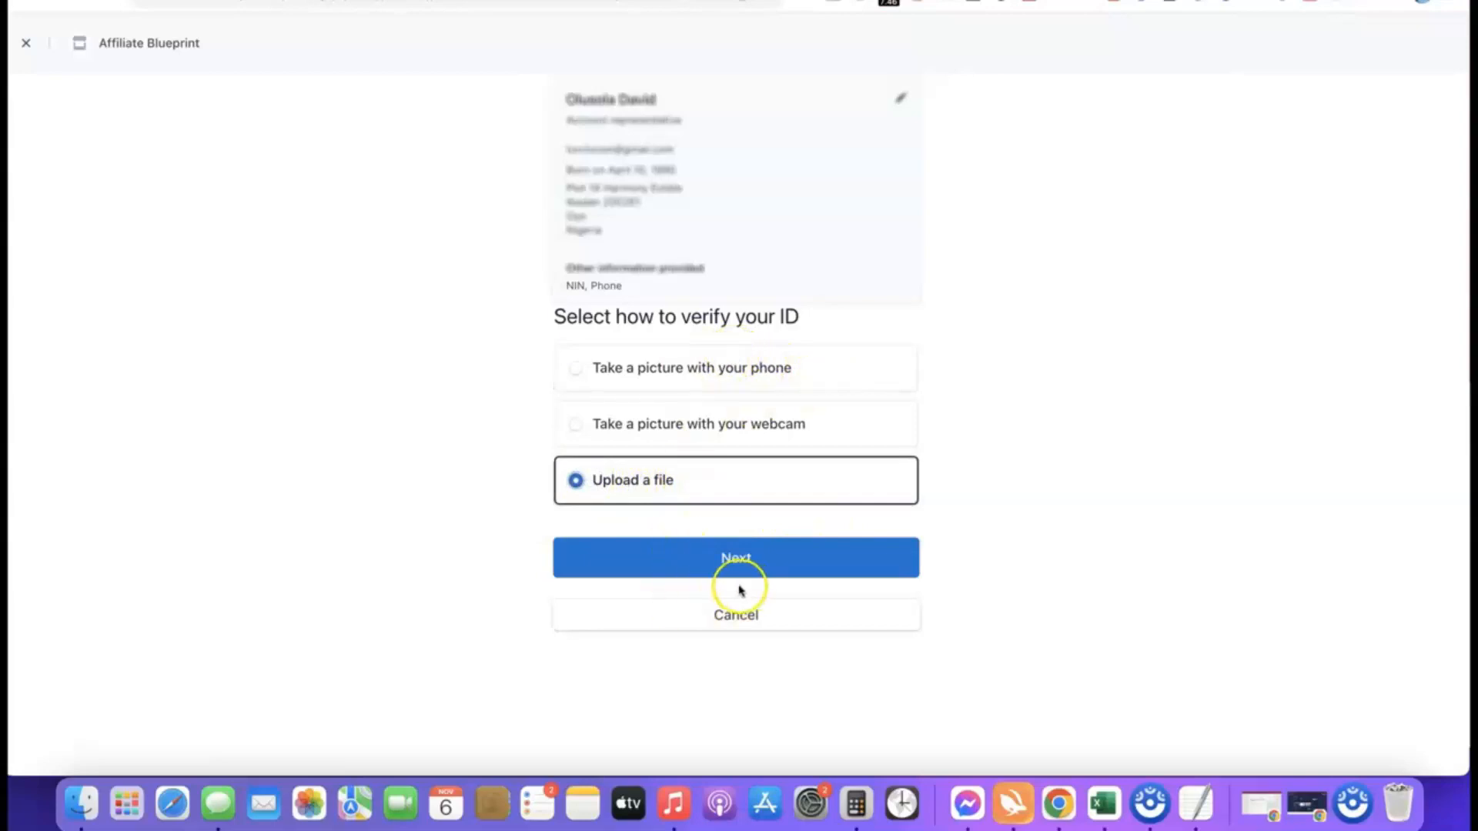
click(727, 557)
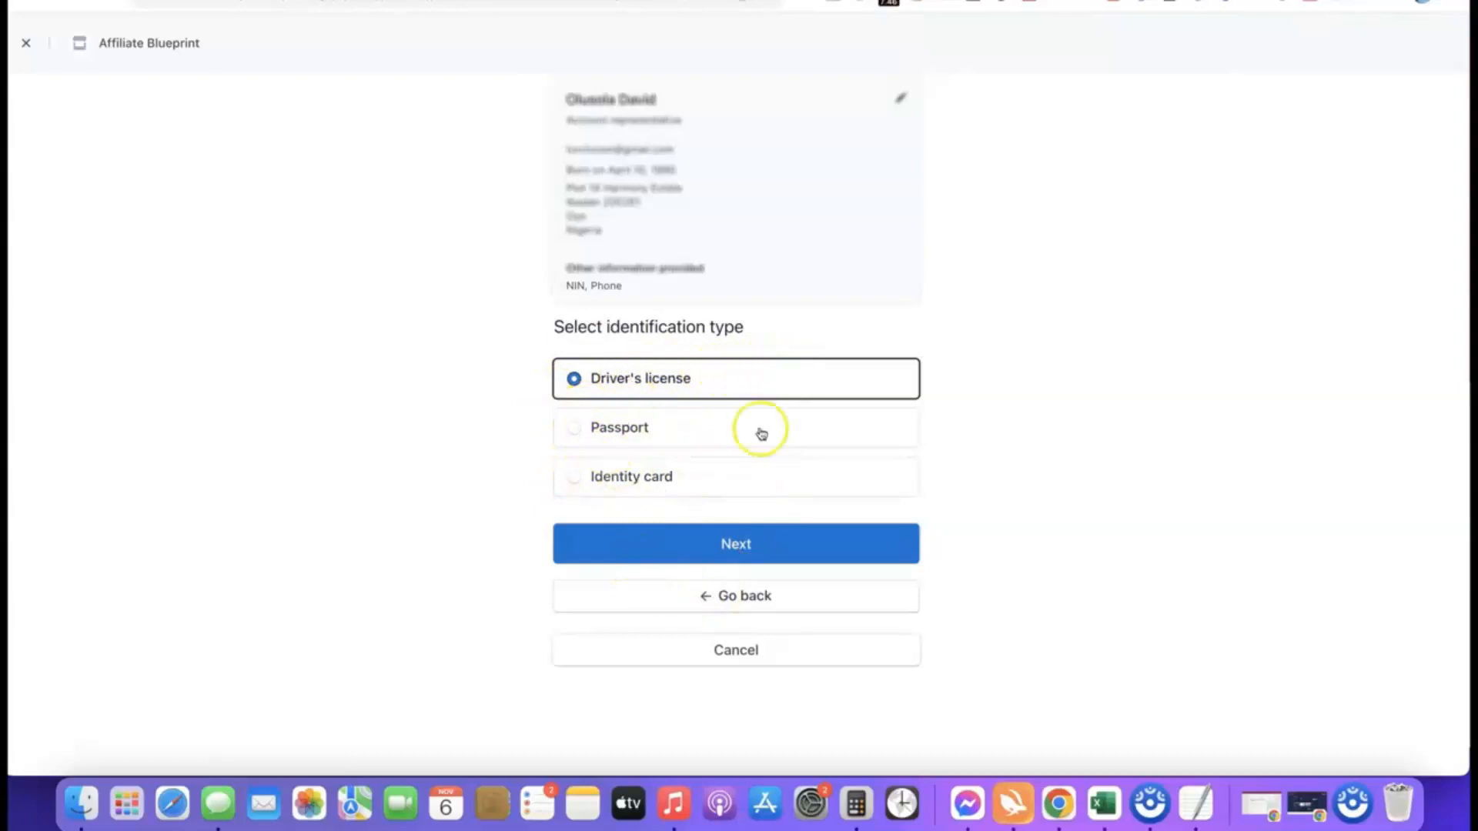
click(737, 547)
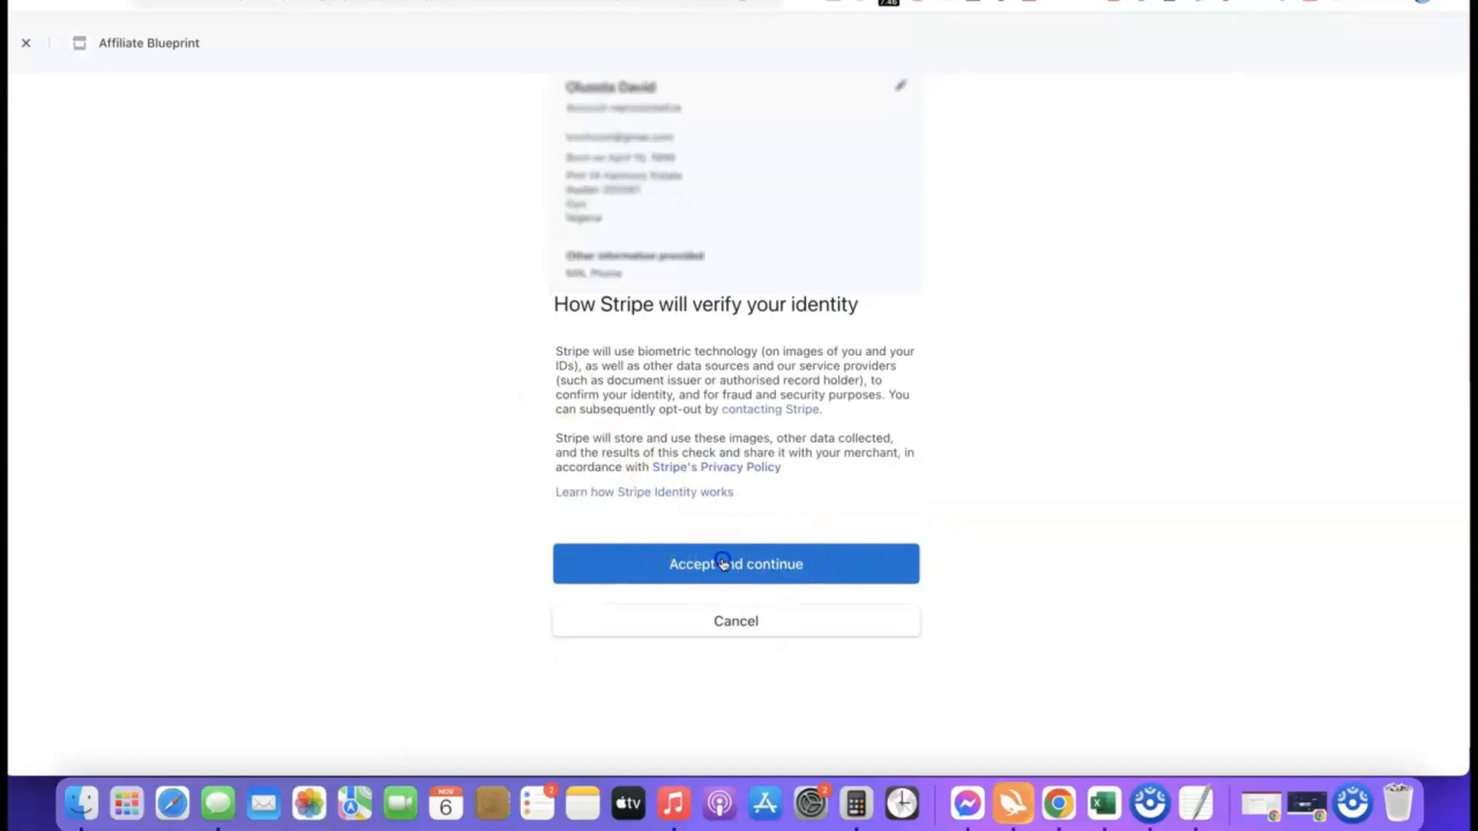
Step: Accept the identity verification terms and upload the Drivers License file as the front of the identity document
click(723, 564)
click(1038, 542)
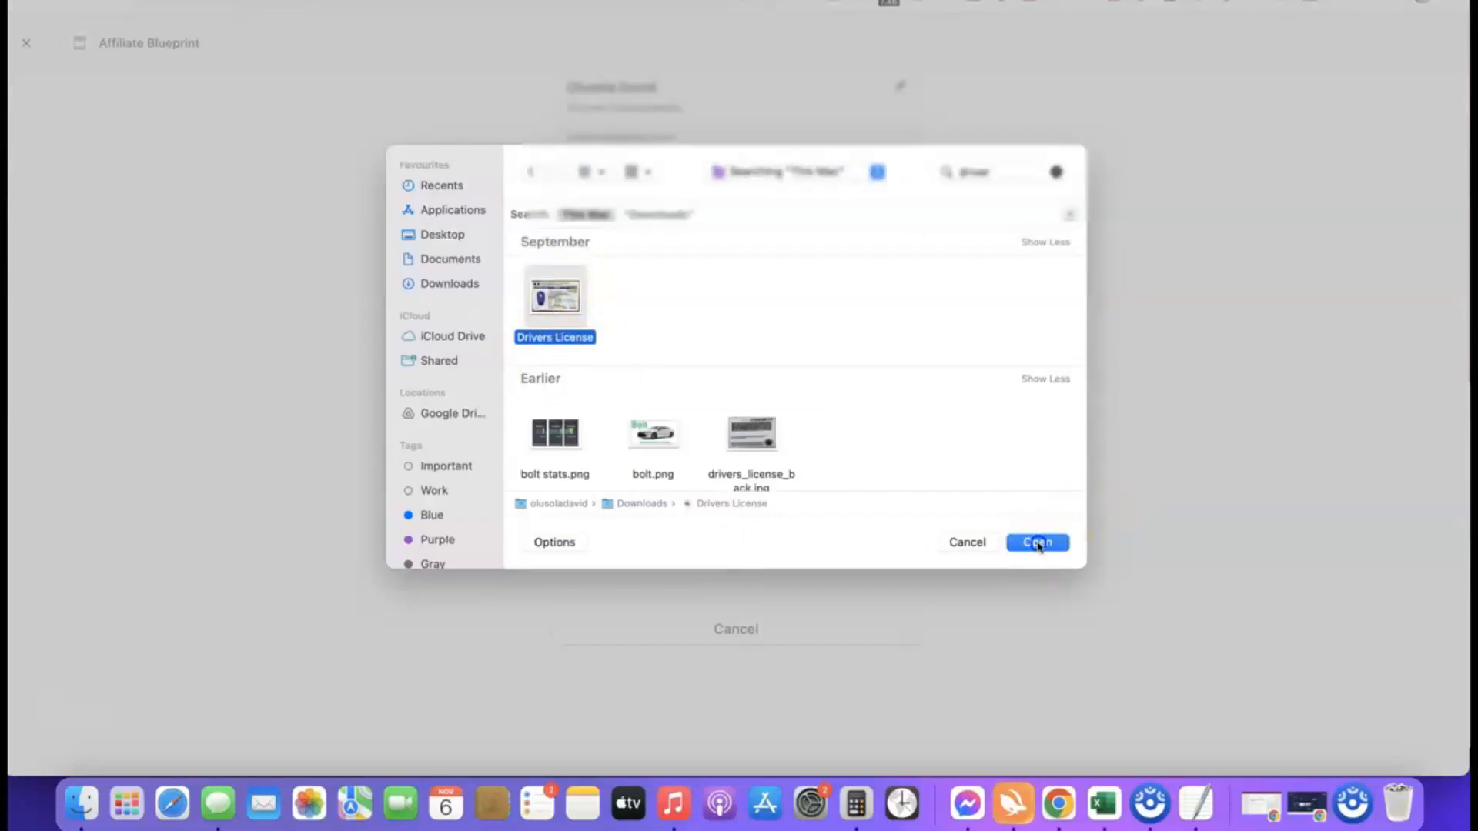
click(762, 566)
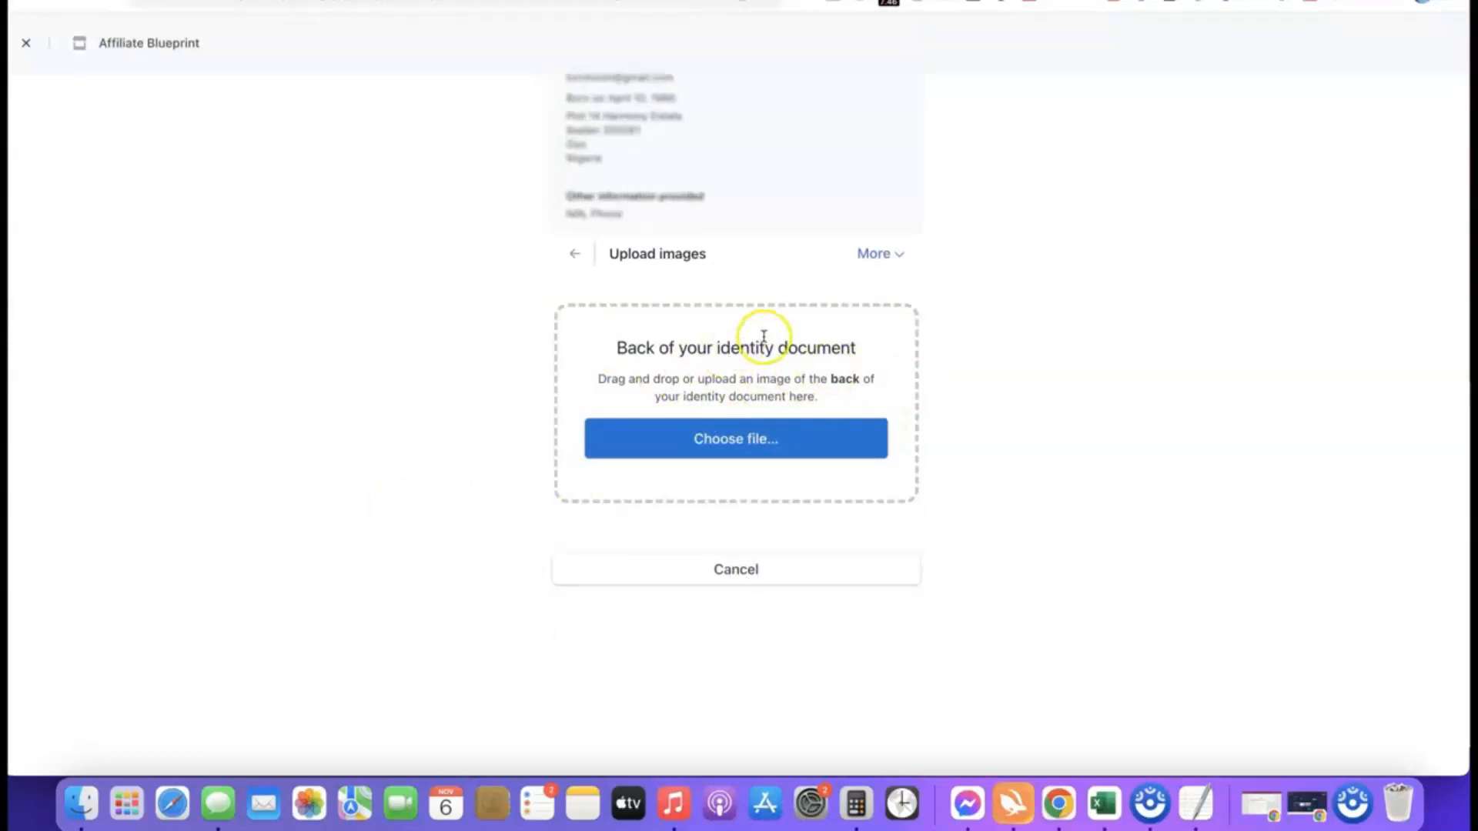
Step: Upload drivers_license_back.jpg as the back of the identity document, continue with that image anyway, and go to the dashboard
click(737, 441)
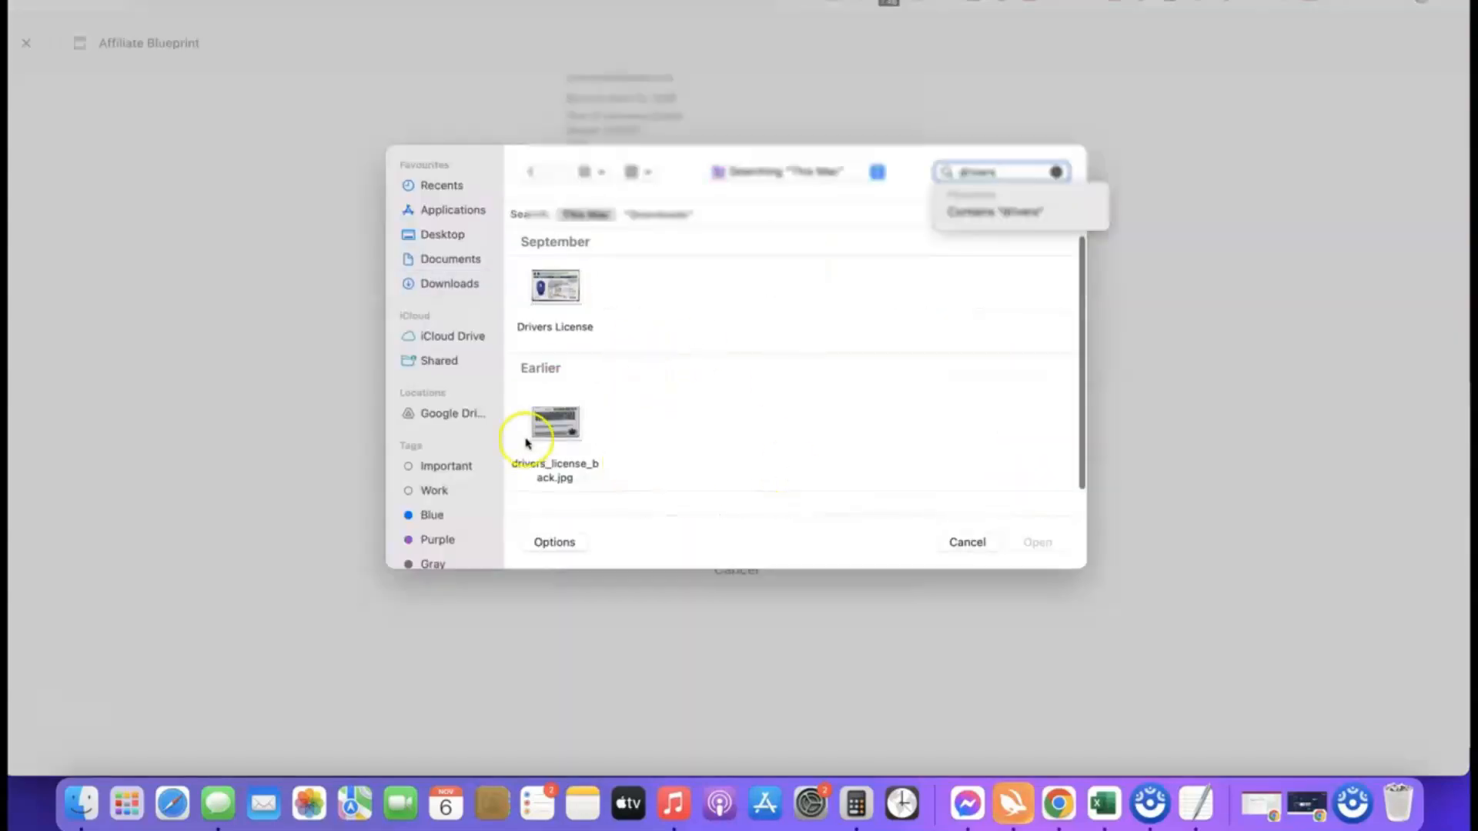
click(554, 422)
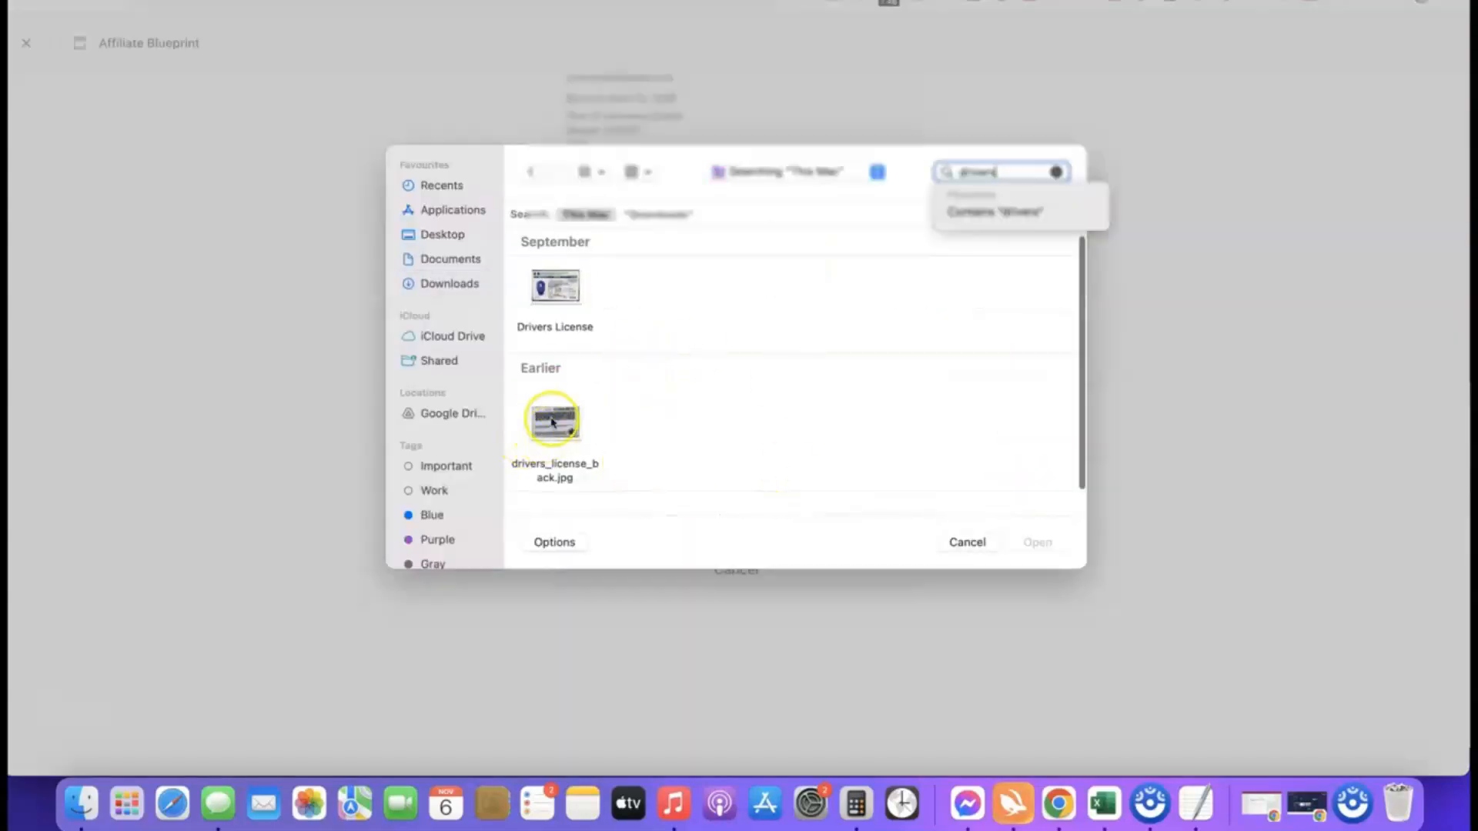
click(1035, 543)
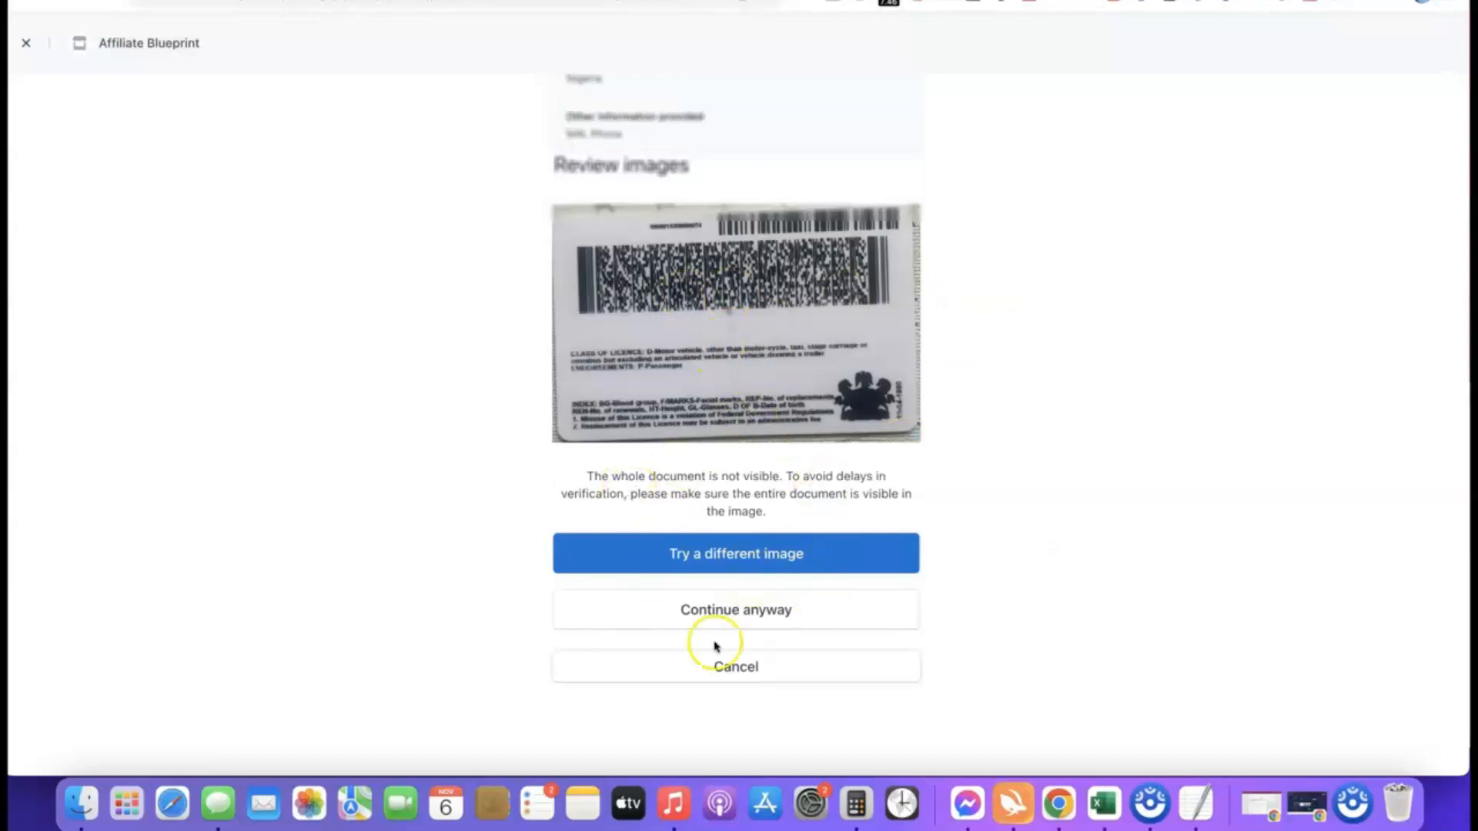
click(723, 608)
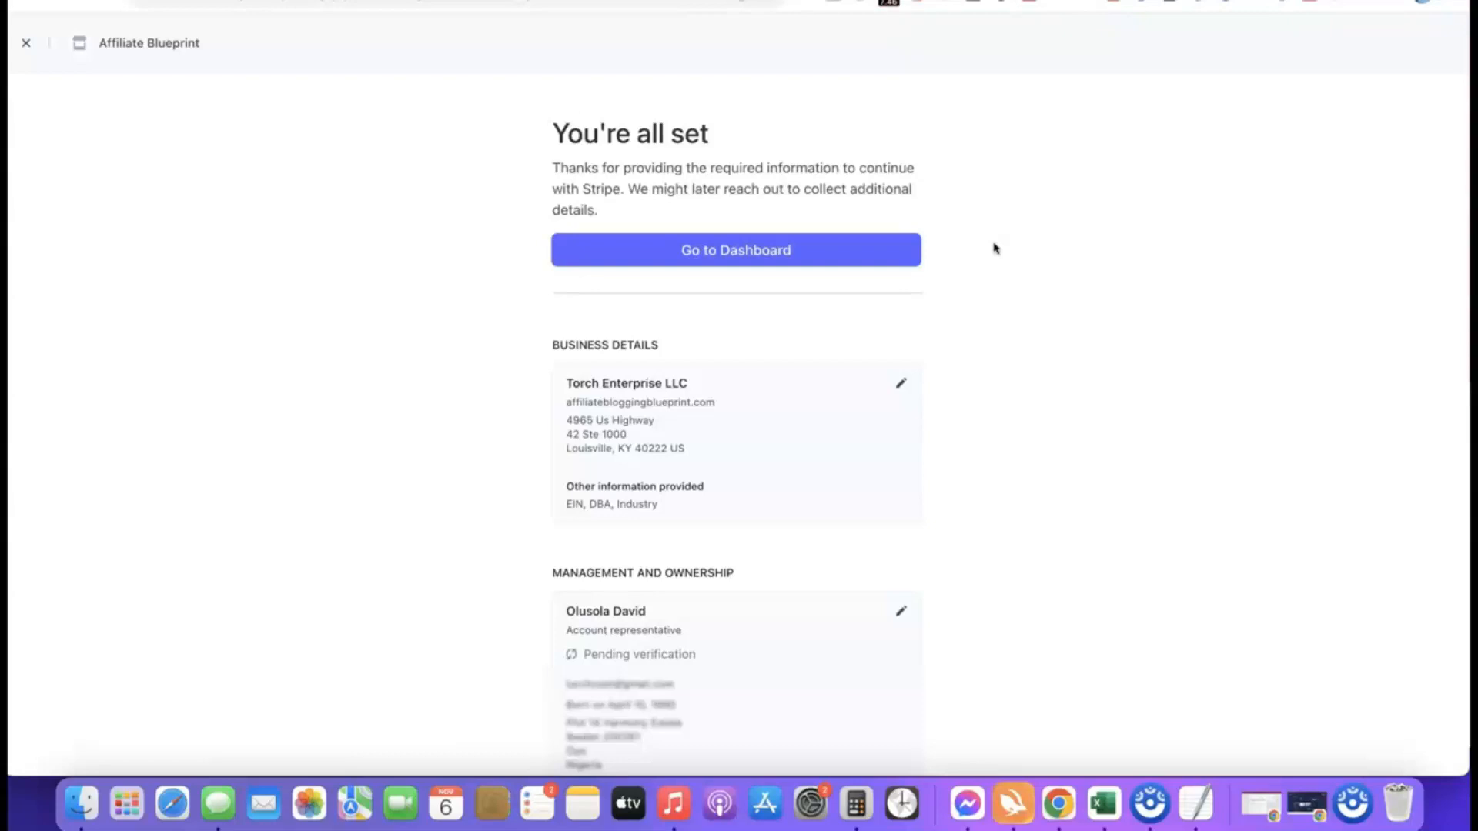
click(735, 248)
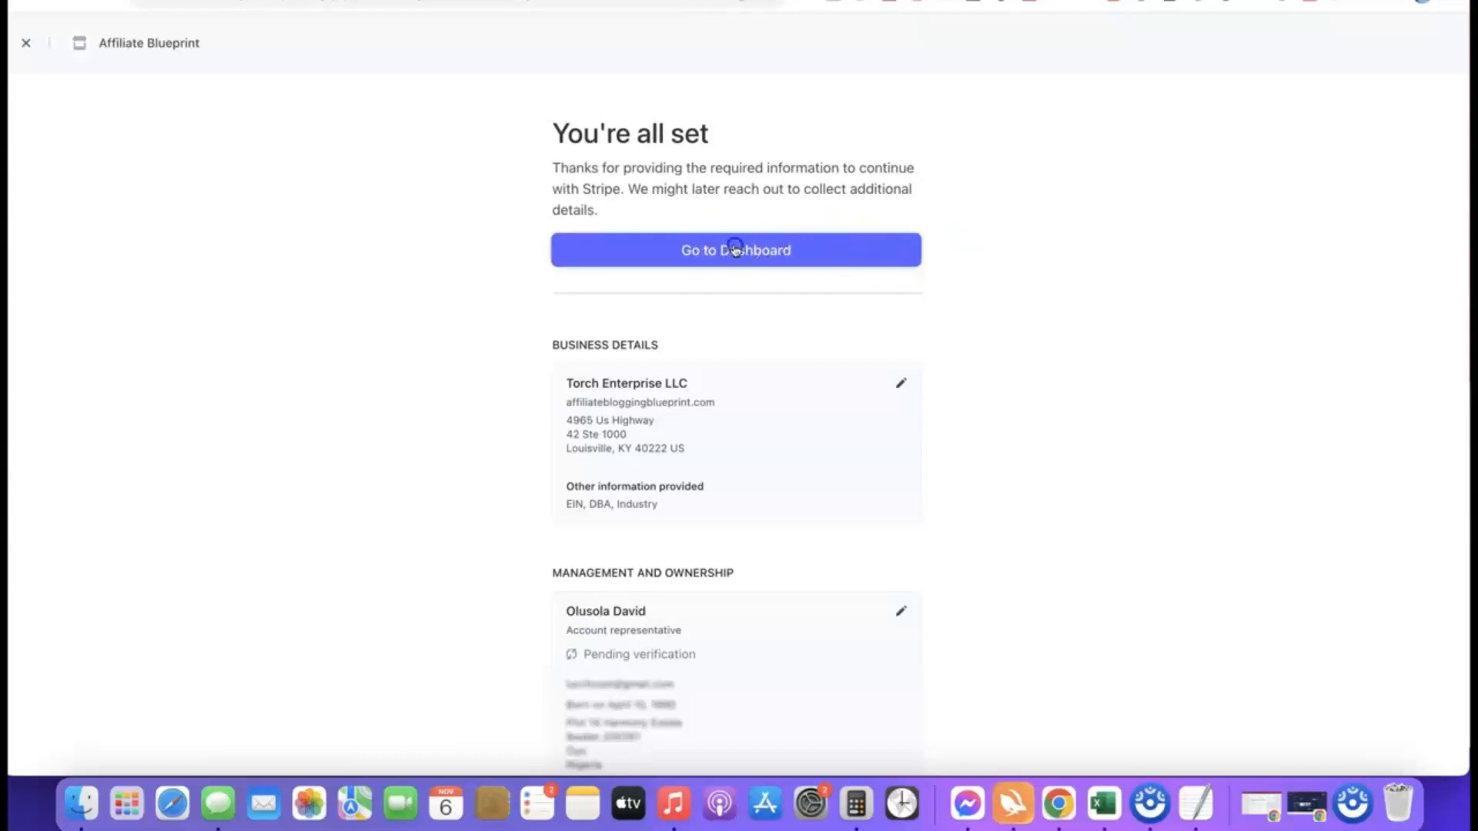